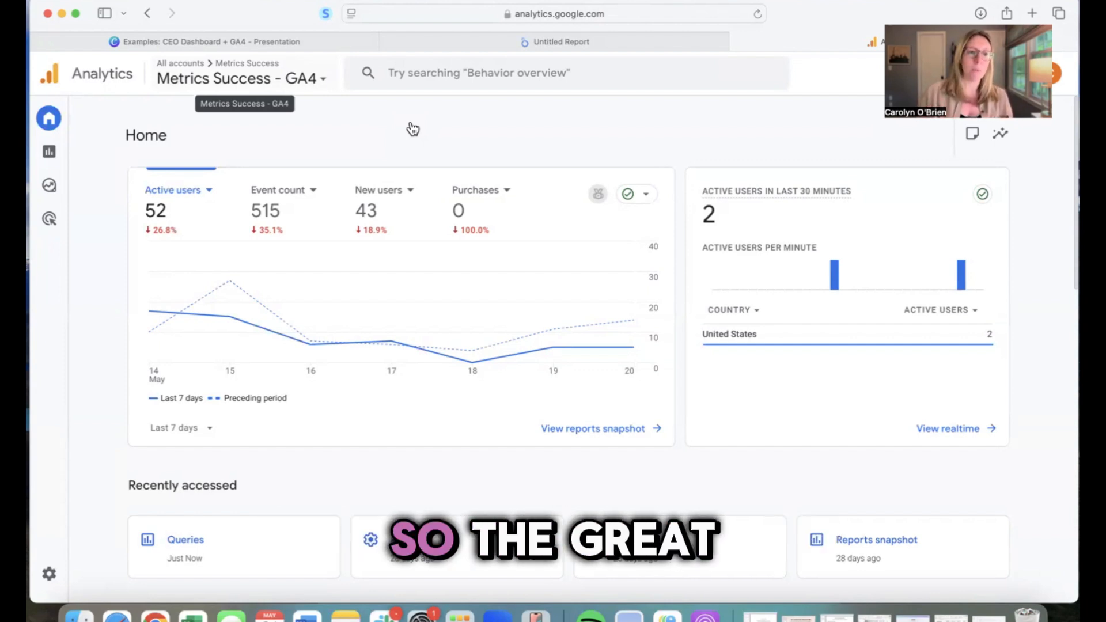
# Step: Review the Home overview, including the user metrics and the sessions by default channel
pyautogui.scroll(-10, 692, 222)
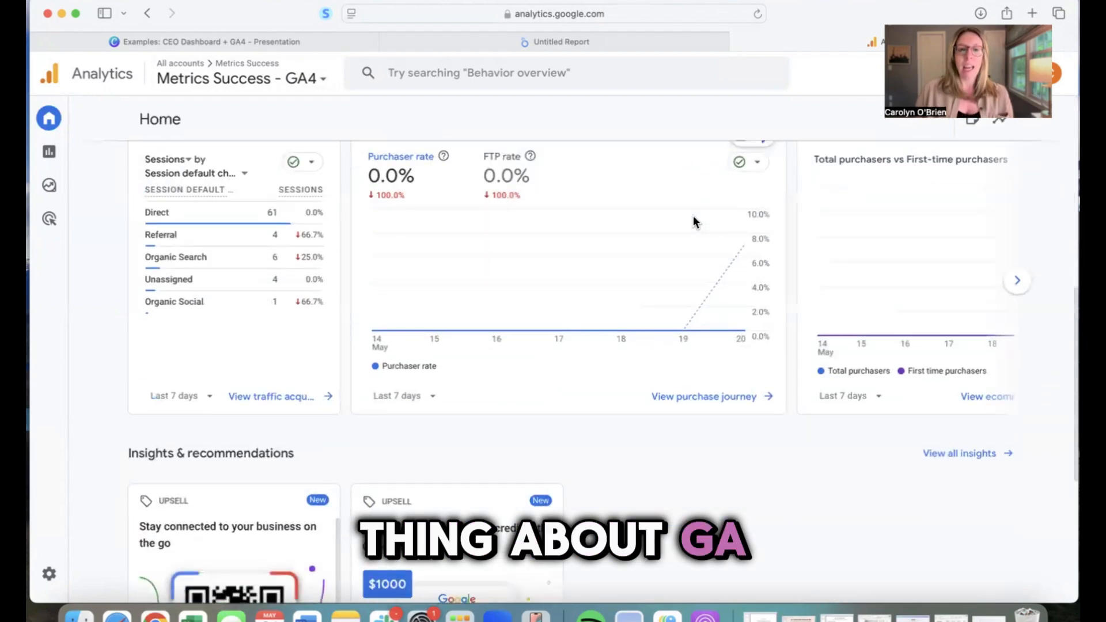
pyautogui.scroll(2, 693, 219)
pyautogui.scroll(8, 693, 216)
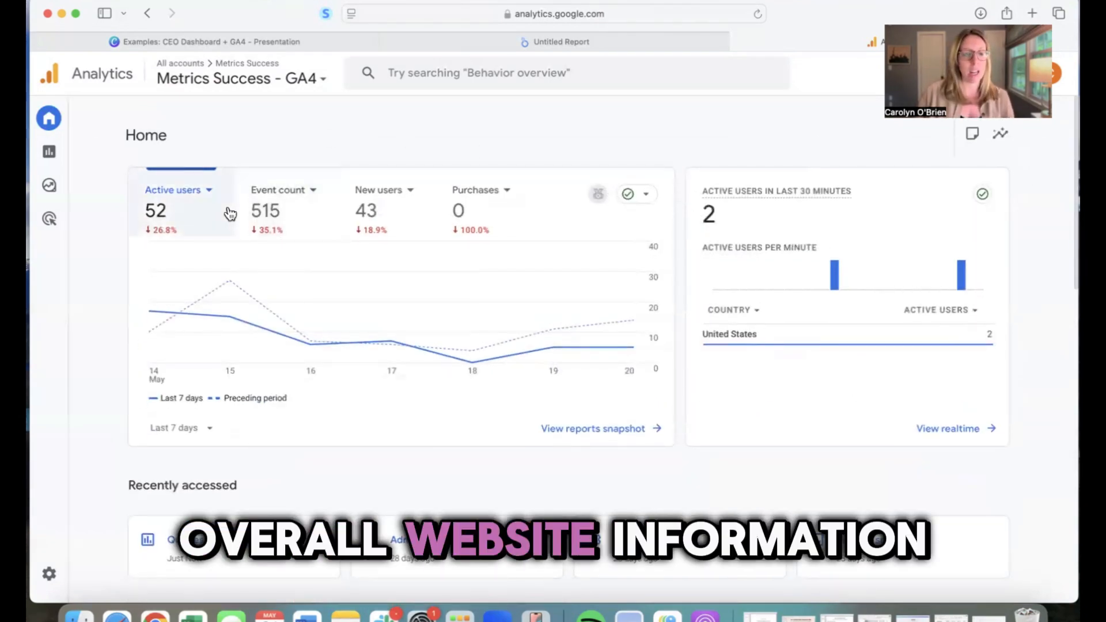
pyautogui.scroll(-6, 432, 219)
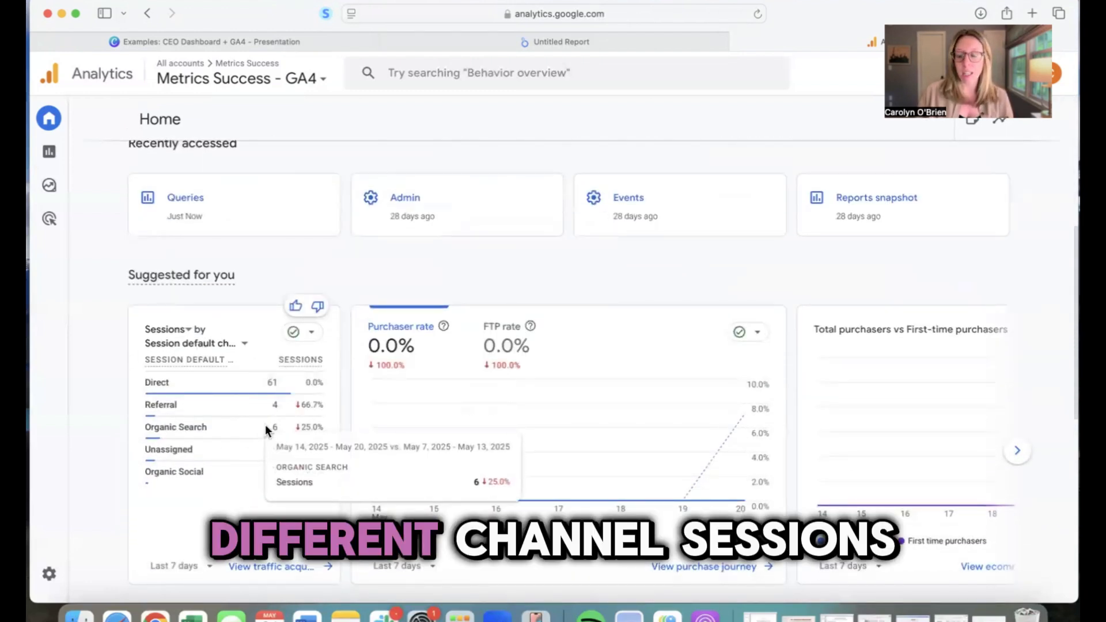
# Step: Open the Traffic acquisition report from the Acquisition group of the reports
pyautogui.moveTo(49, 147)
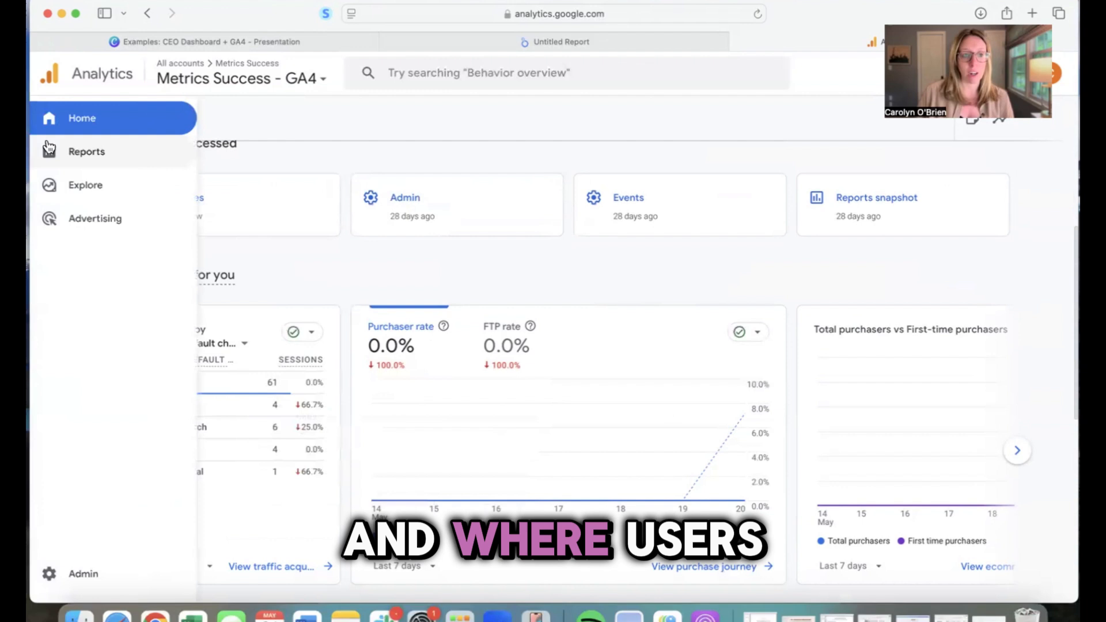
pyautogui.click(94, 149)
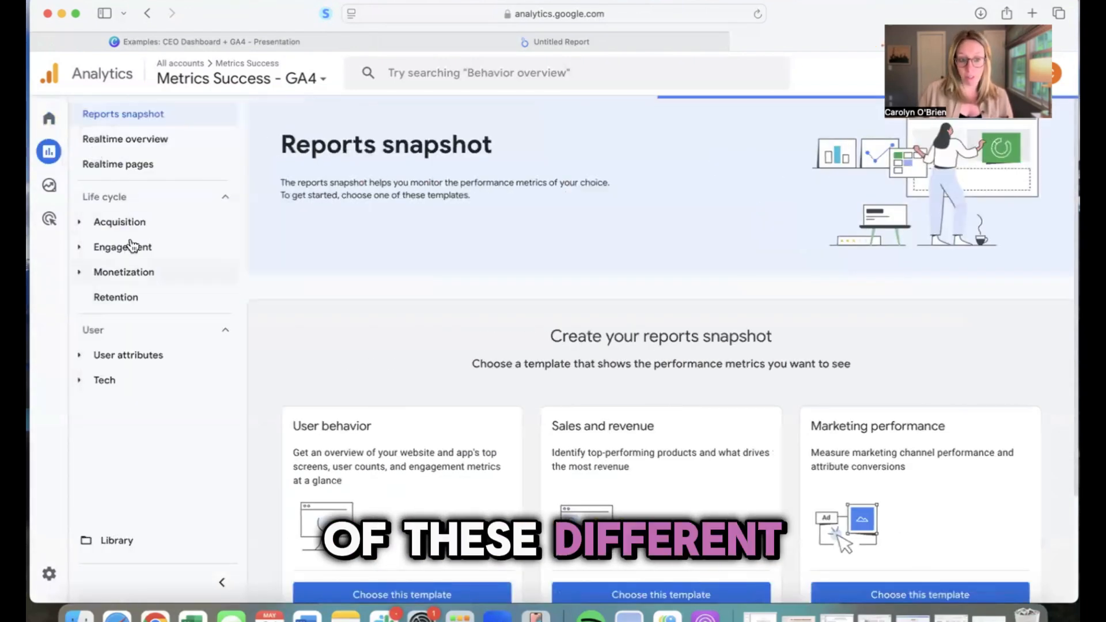
pyautogui.click(128, 223)
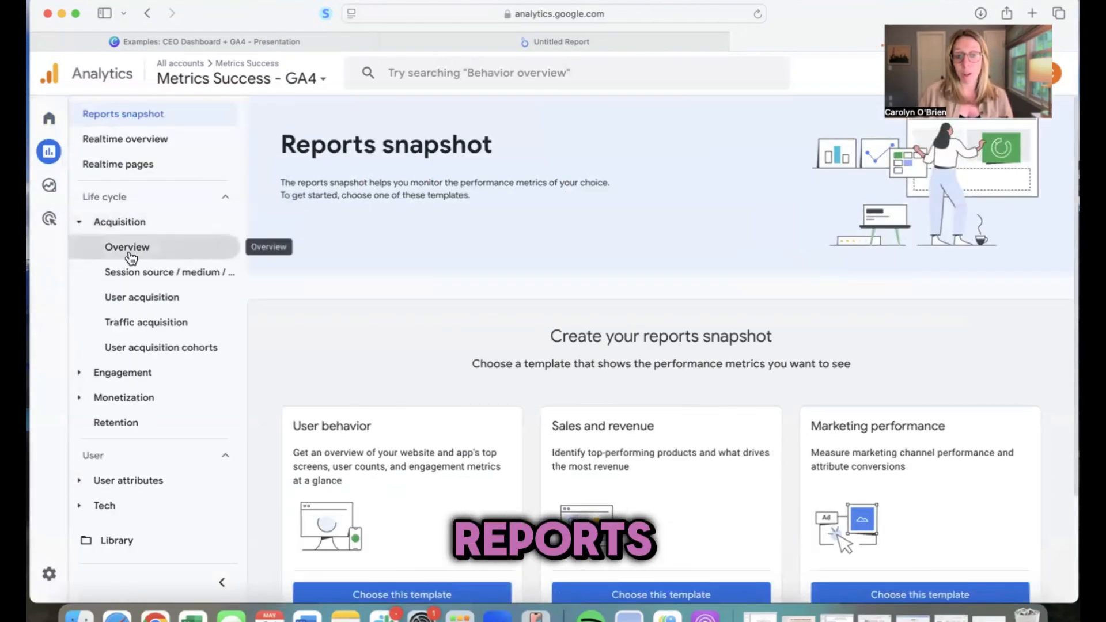
pyautogui.click(132, 322)
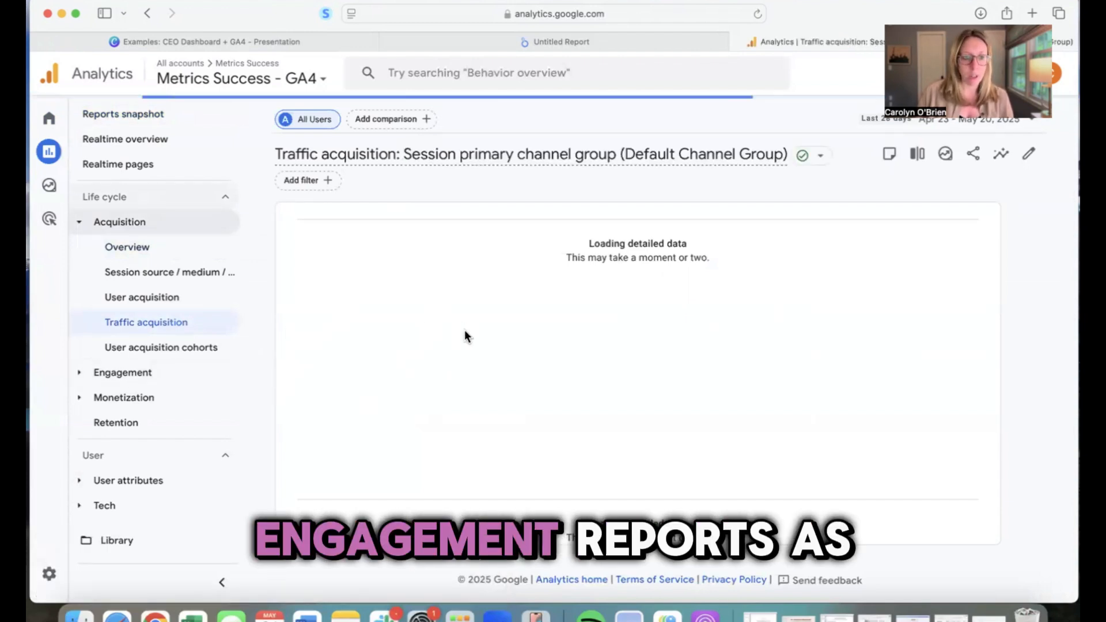
# Step: Open the Pages and screens report from the Engagement group
pyautogui.click(123, 372)
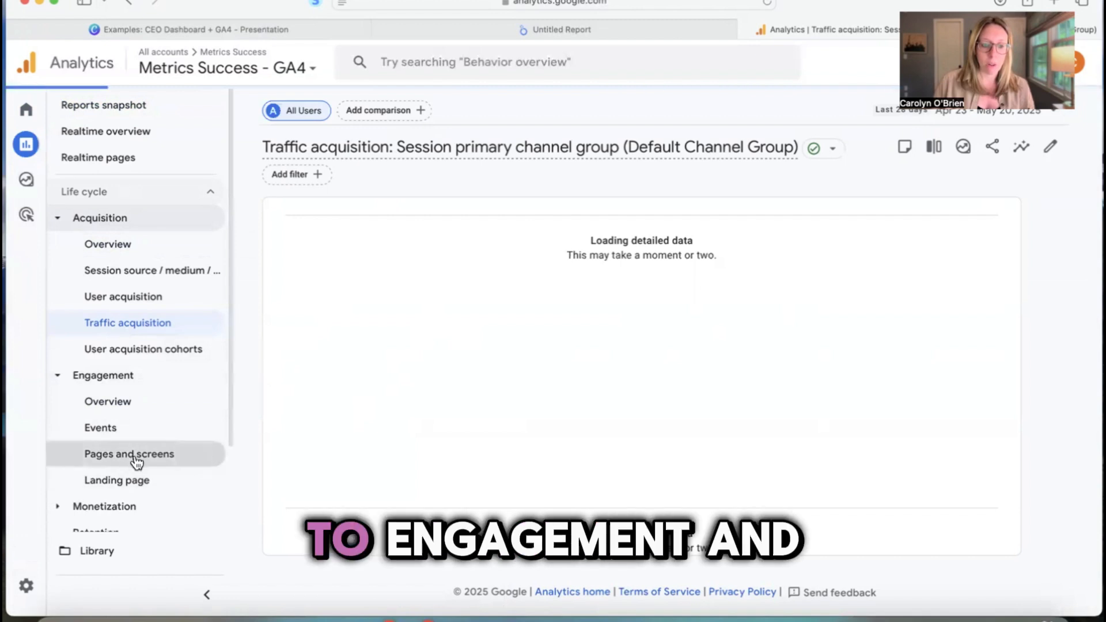
pyautogui.click(134, 455)
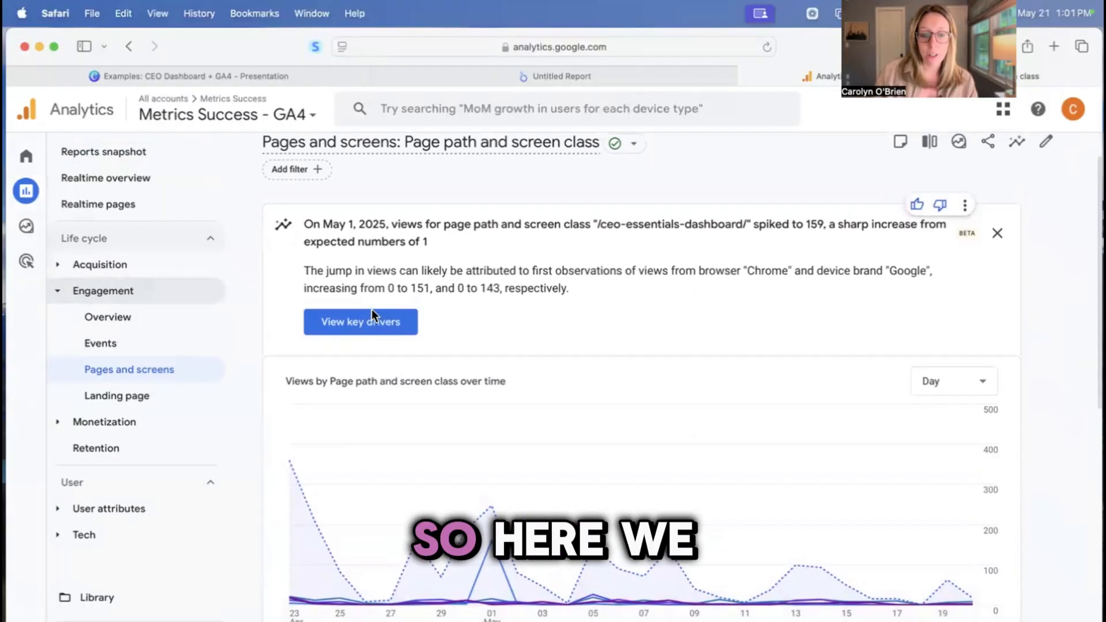
# Step: Examine the views chart and the table of views, active users and engagement time for each page path
pyautogui.scroll(1, 371, 314)
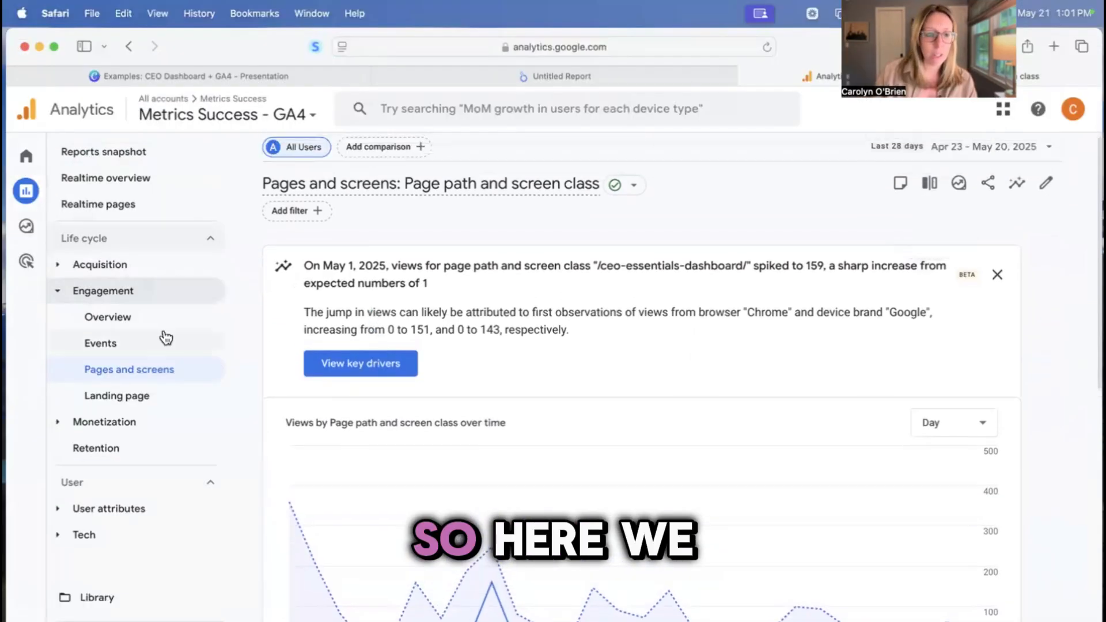
pyautogui.scroll(-10, 432, 282)
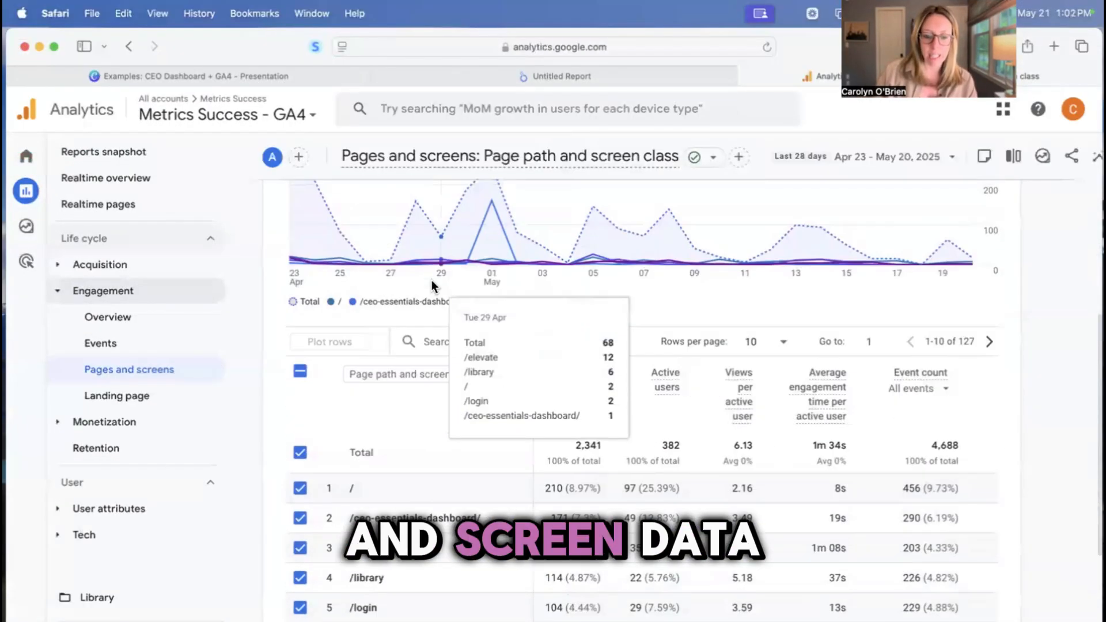
pyautogui.scroll(5, 432, 286)
pyautogui.scroll(-8, 432, 395)
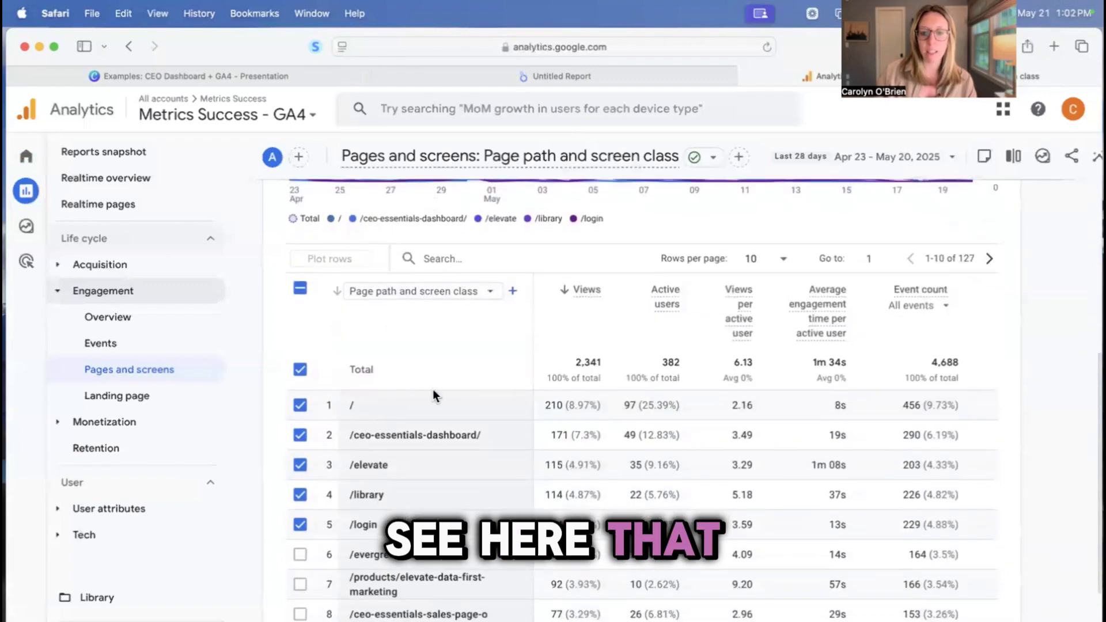
pyautogui.scroll(3, 425, 402)
pyautogui.scroll(-3, 425, 402)
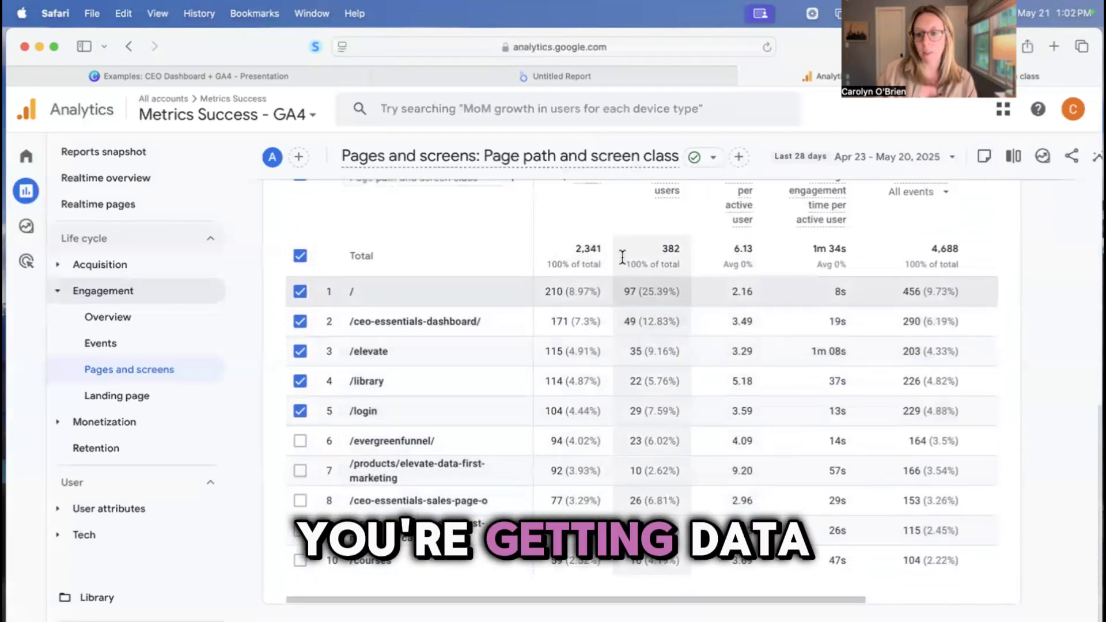
pyautogui.scroll(2, 583, 293)
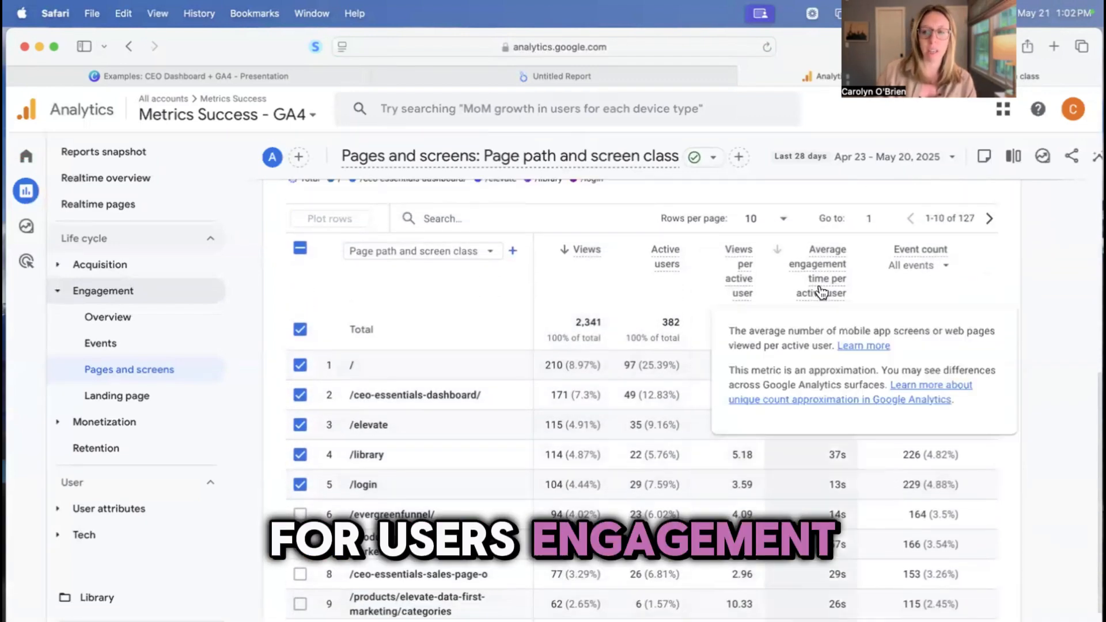
pyautogui.scroll(-2, 363, 383)
pyautogui.scroll(4, 352, 382)
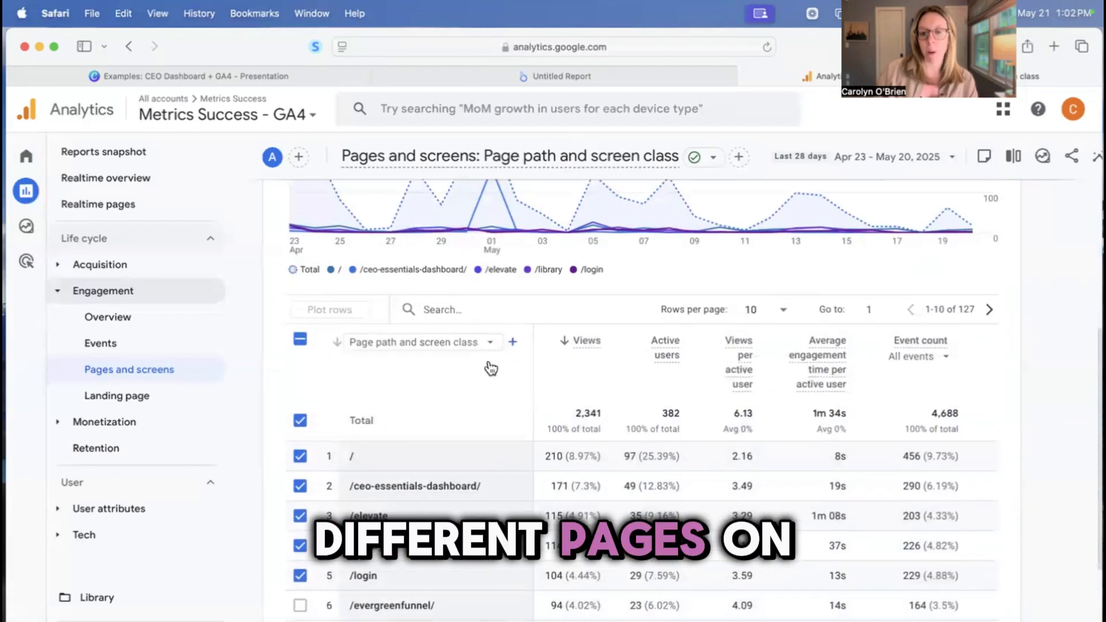
# Step: Add Hostname as a secondary dimension to the page path table
pyautogui.click(513, 332)
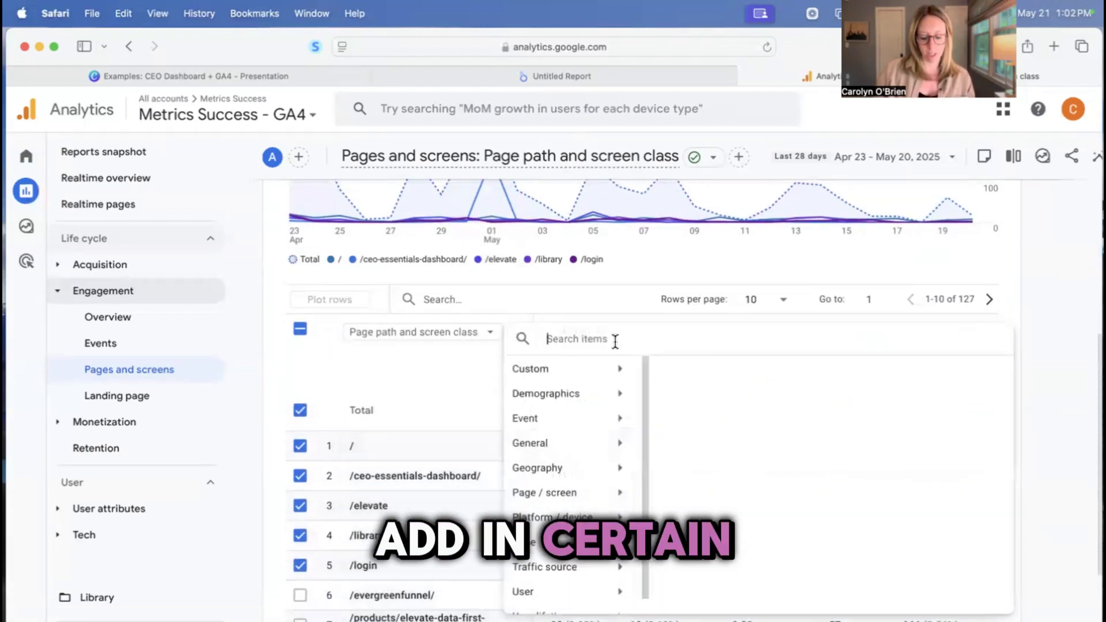
pyautogui.write('ost')
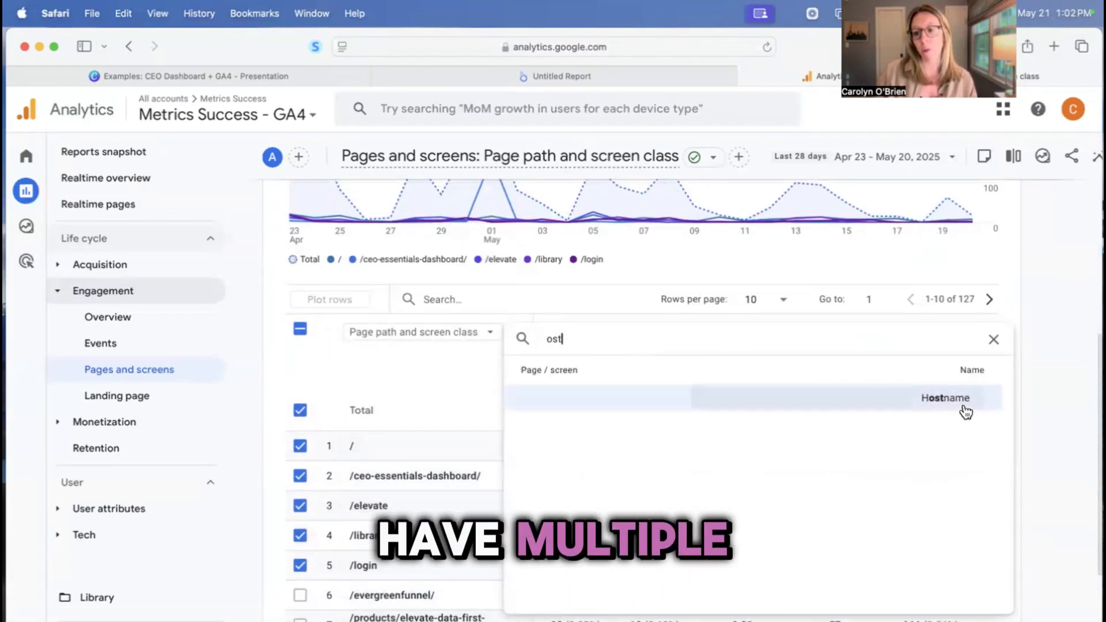
pyautogui.click(854, 399)
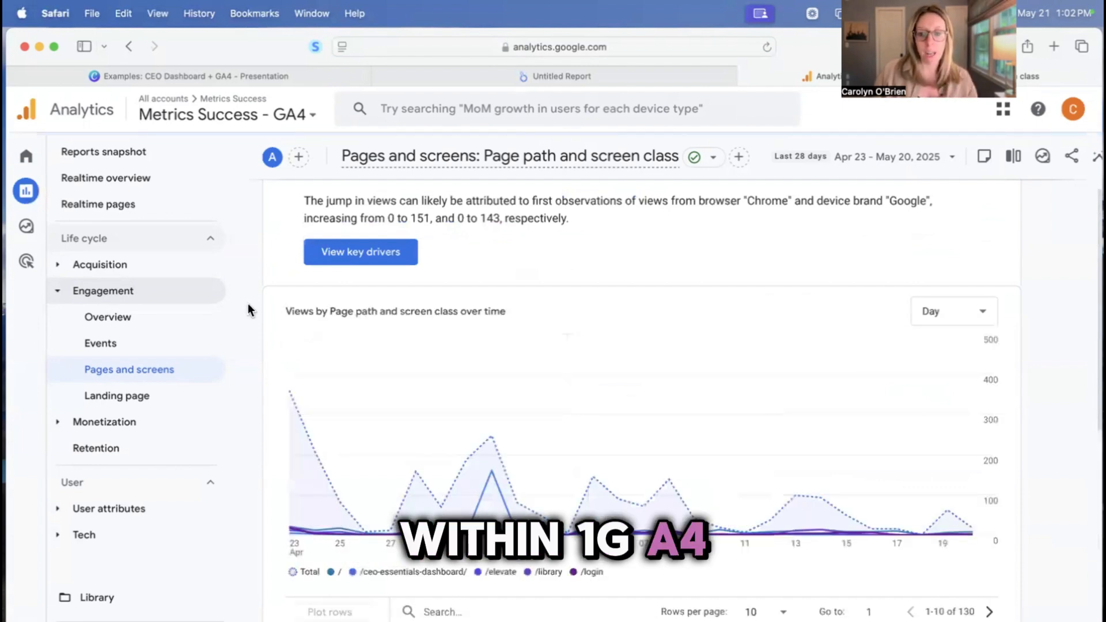
# Step: Examine the page views split by hostname, and check the sessions by channel in the Traffic acquisition report
pyautogui.scroll(-1, 472, 291)
pyautogui.scroll(-10, 471, 291)
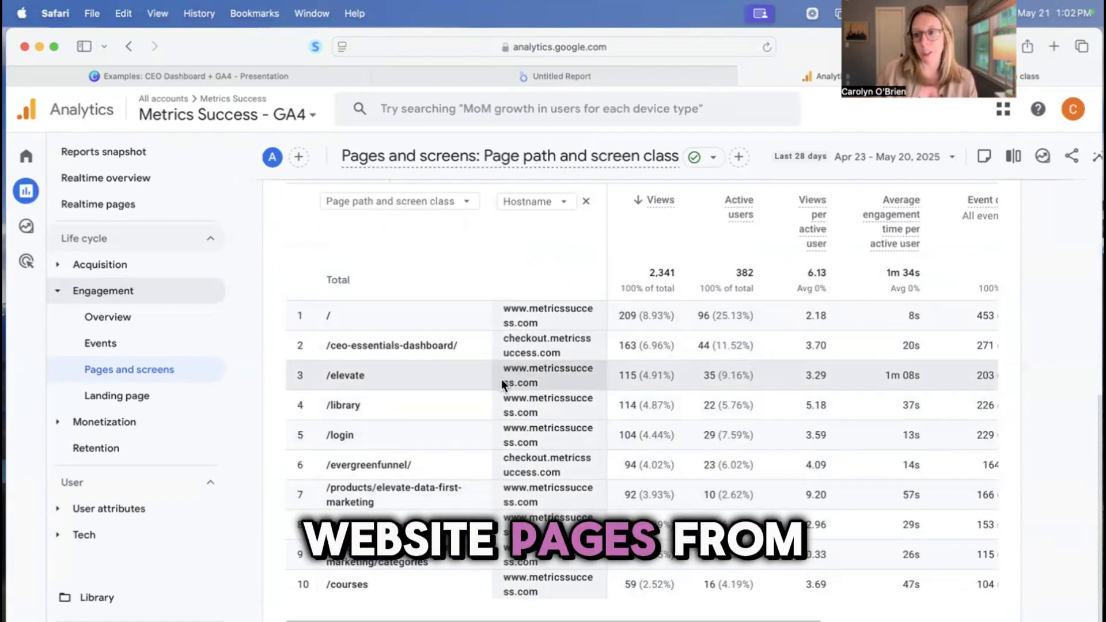
pyautogui.scroll(6, 758, 323)
pyautogui.scroll(5, 391, 421)
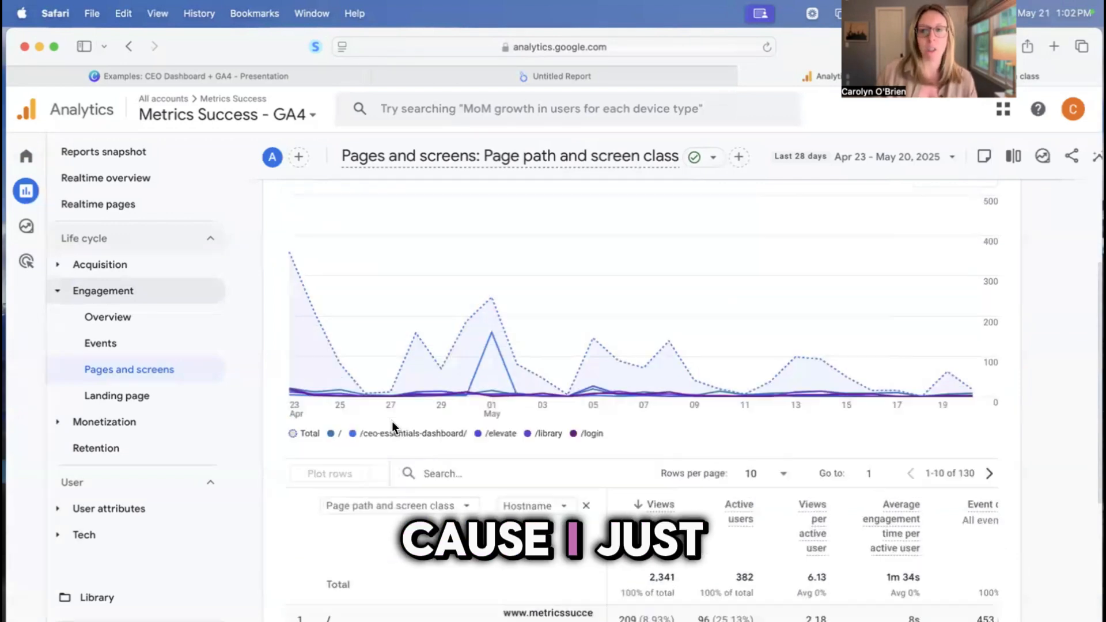
pyautogui.scroll(-3, 393, 420)
pyautogui.scroll(3, 393, 420)
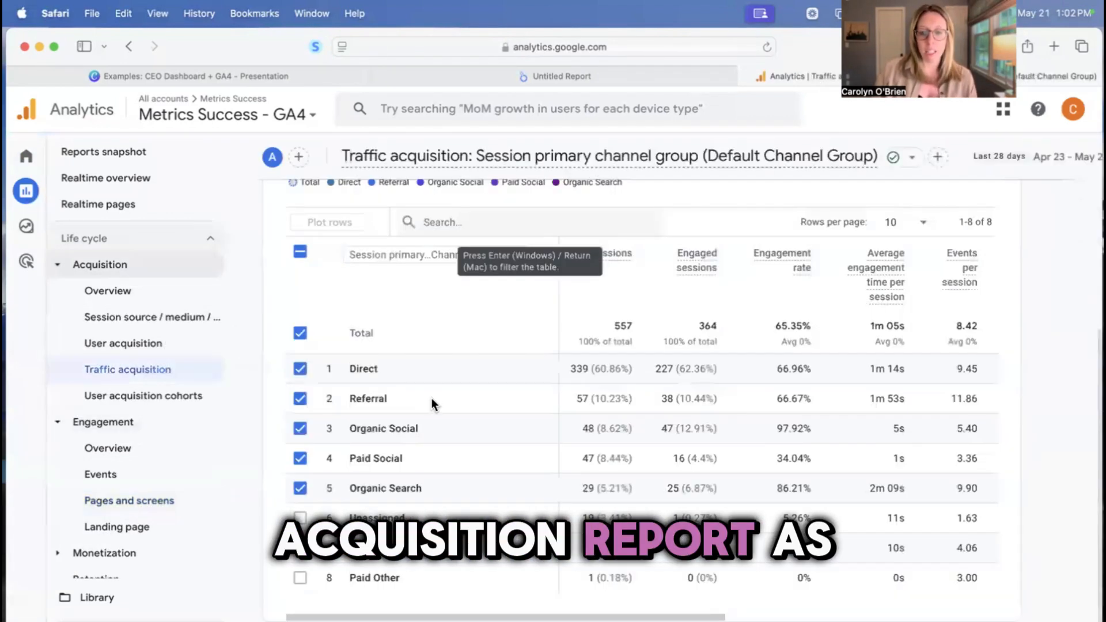
pyautogui.scroll(10, 375, 368)
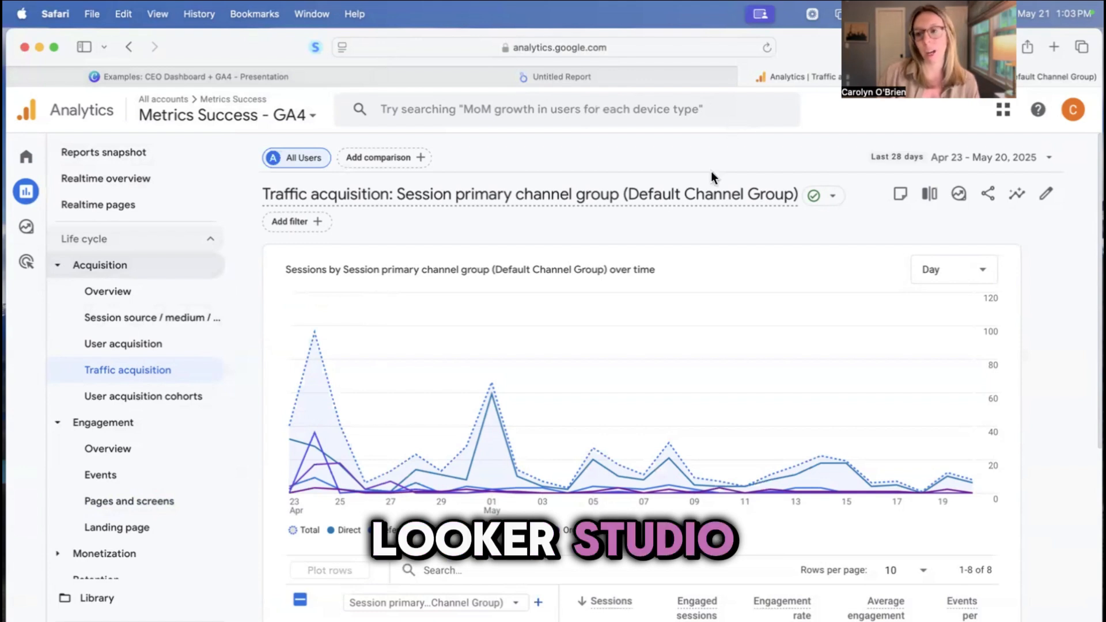
# Step: Switch to the untitled Looker Studio report and connect it to the Metrics Success - GA4 property through the Google Analytics connector
pyautogui.click(456, 82)
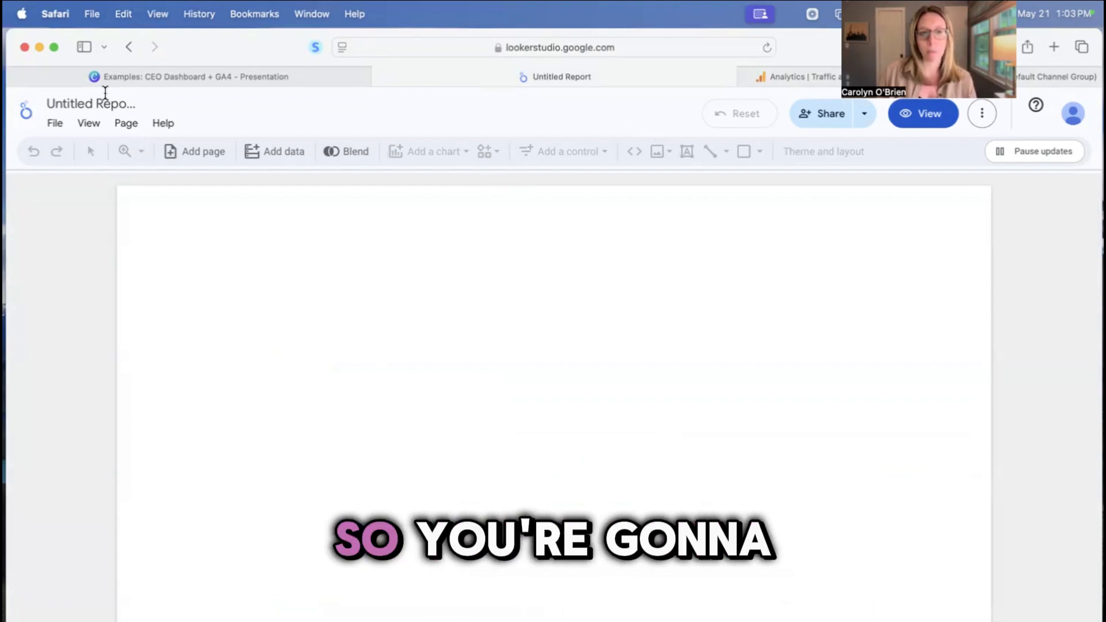
pyautogui.click(268, 153)
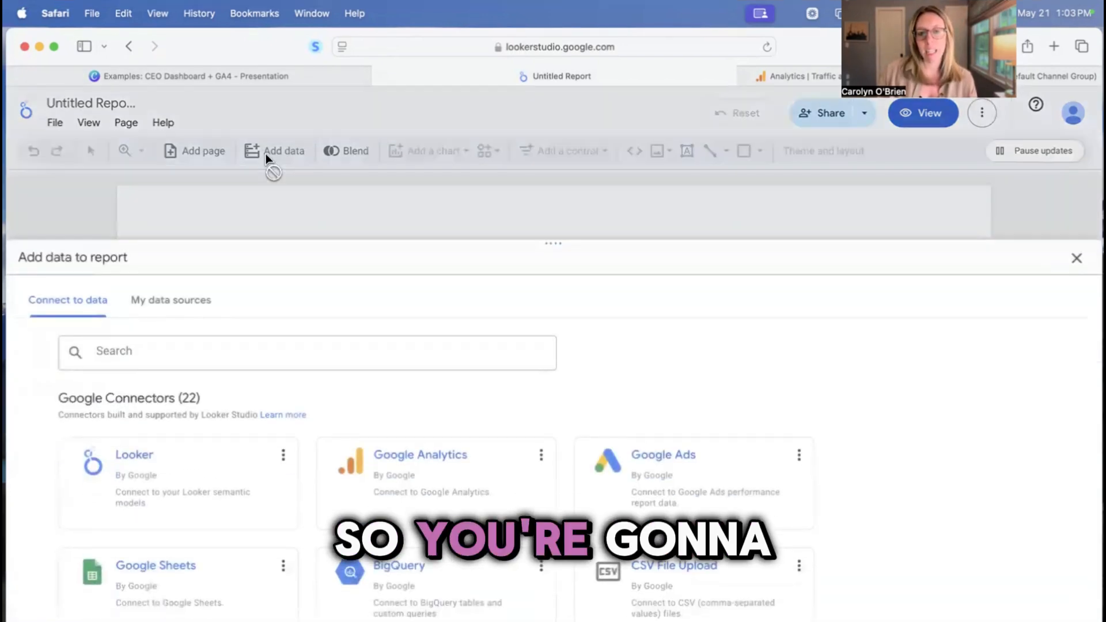
pyautogui.click(425, 472)
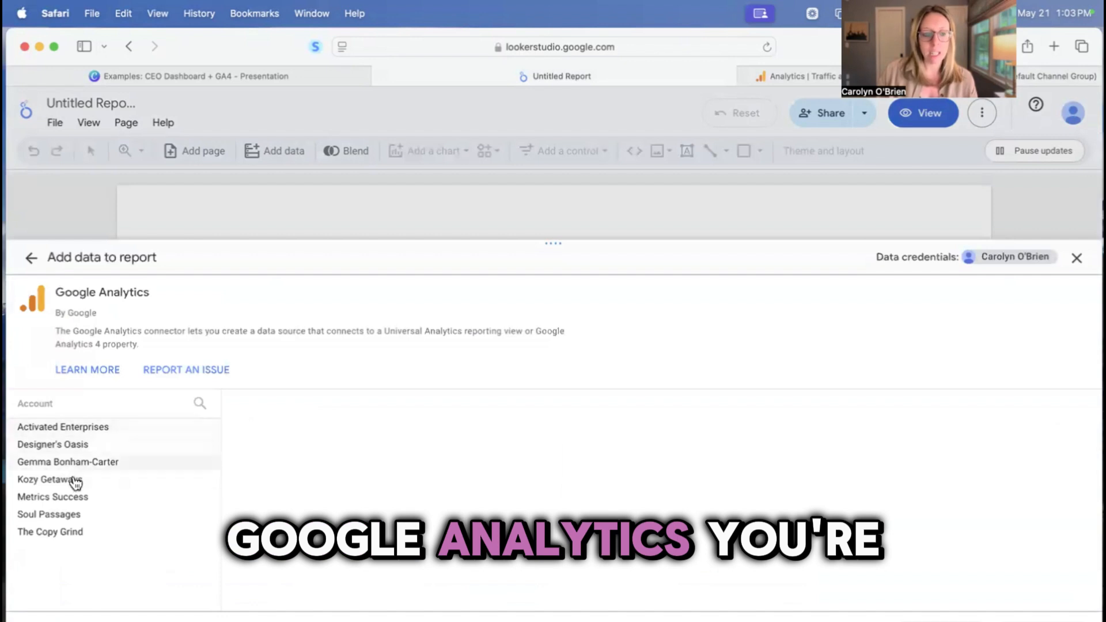
pyautogui.click(53, 497)
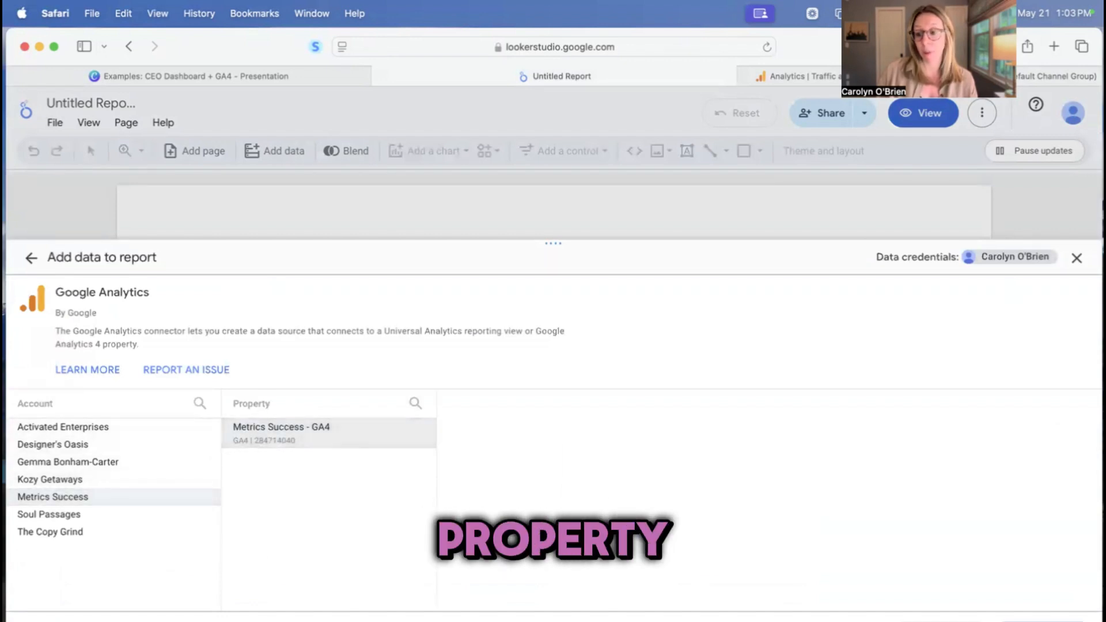
pyautogui.click(1043, 621)
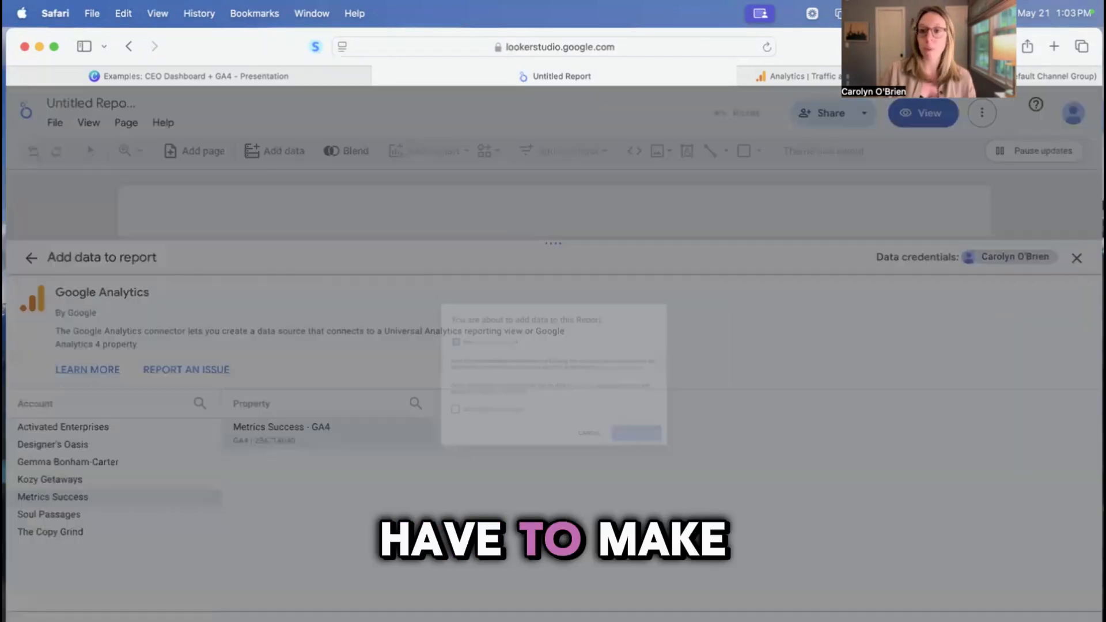
pyautogui.press('Return')
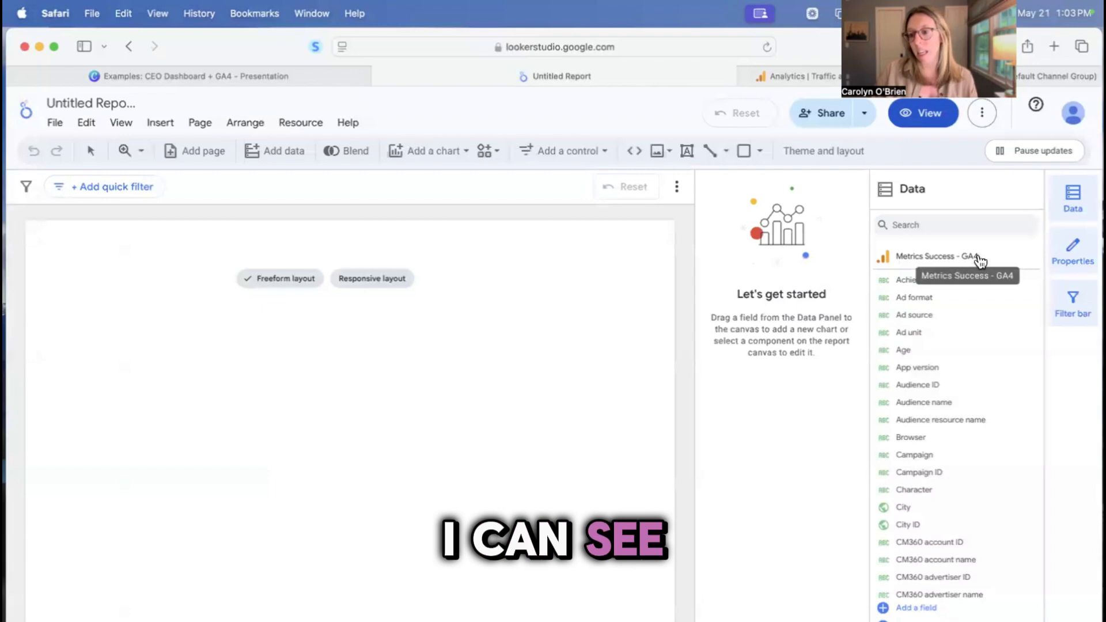
# Step: Look through the fields available from the Metrics Success - GA4 data source
pyautogui.scroll(-15, 939, 403)
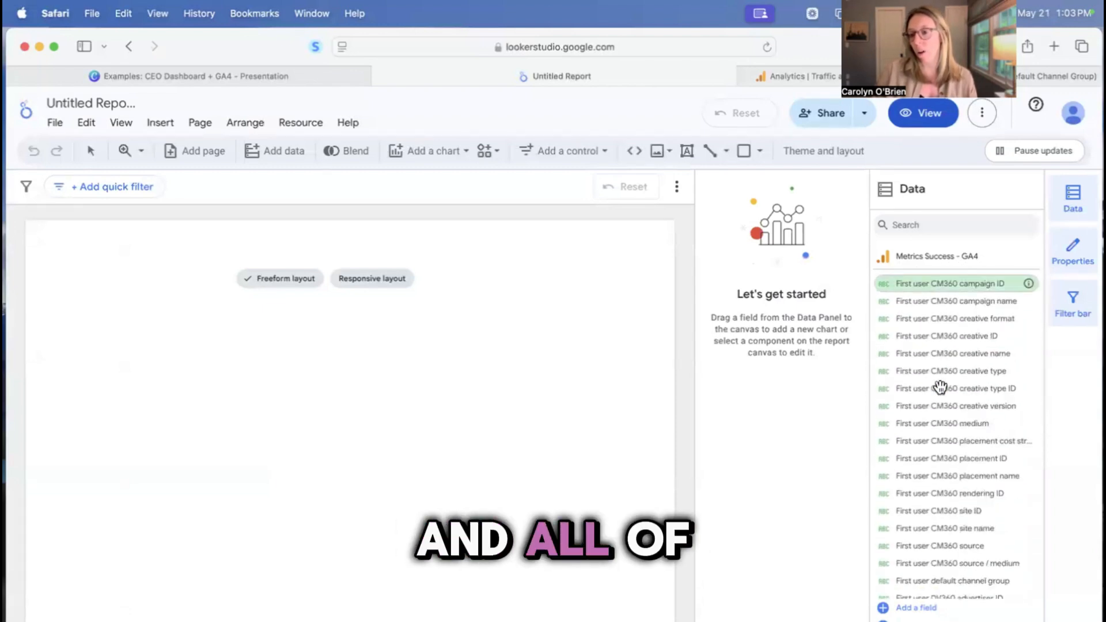
pyautogui.scroll(-20, 940, 386)
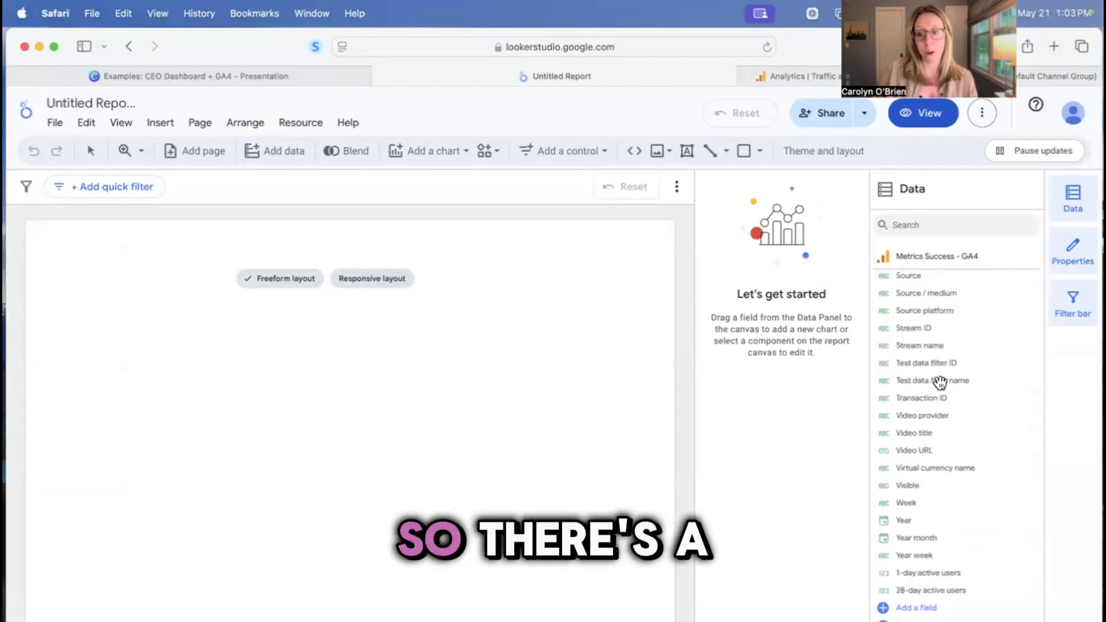
pyautogui.scroll(-20, 940, 381)
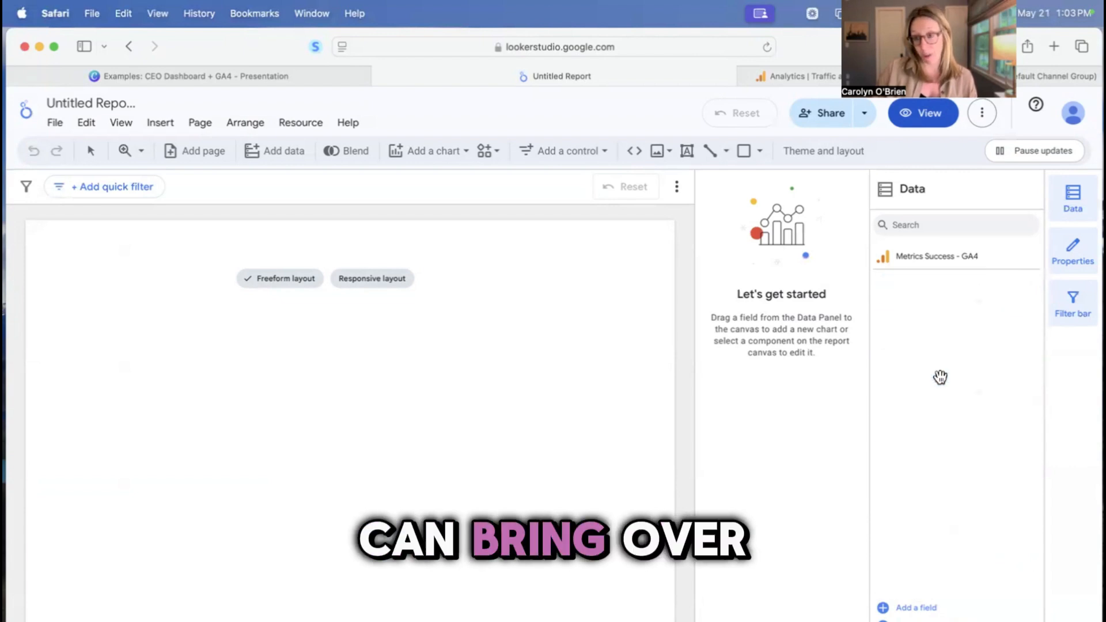
pyautogui.scroll(15, 940, 377)
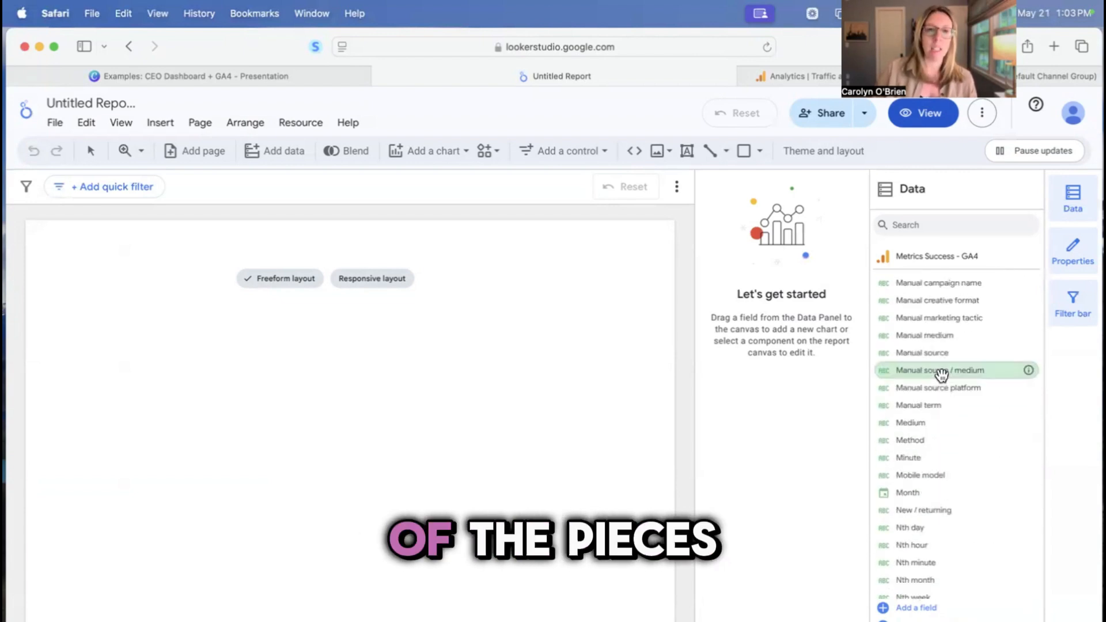
pyautogui.scroll(15, 942, 376)
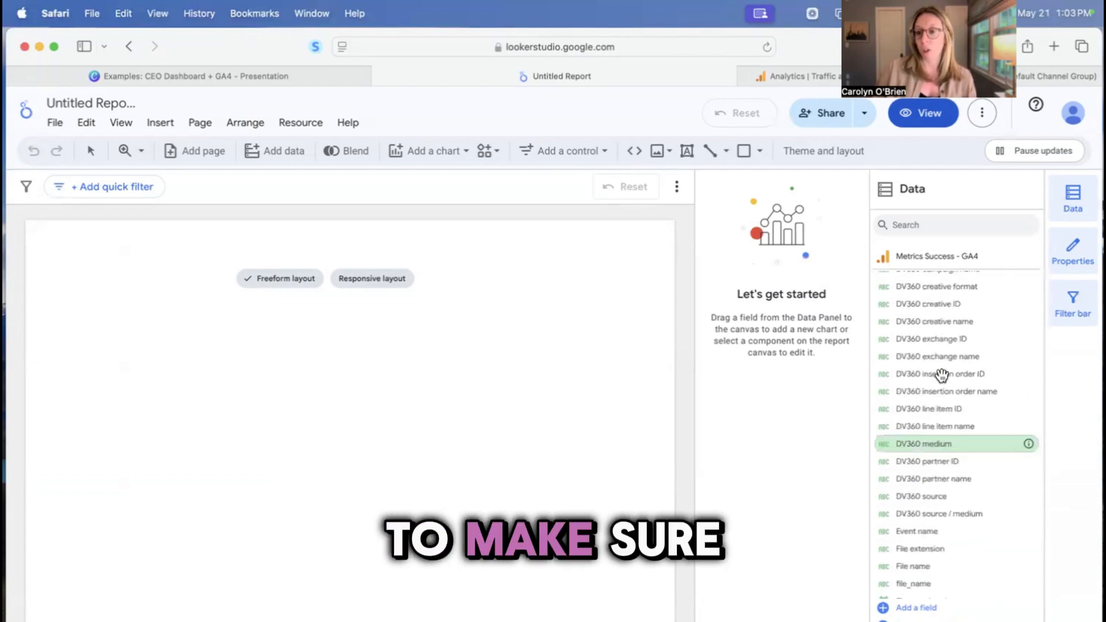
pyautogui.scroll(15, 942, 375)
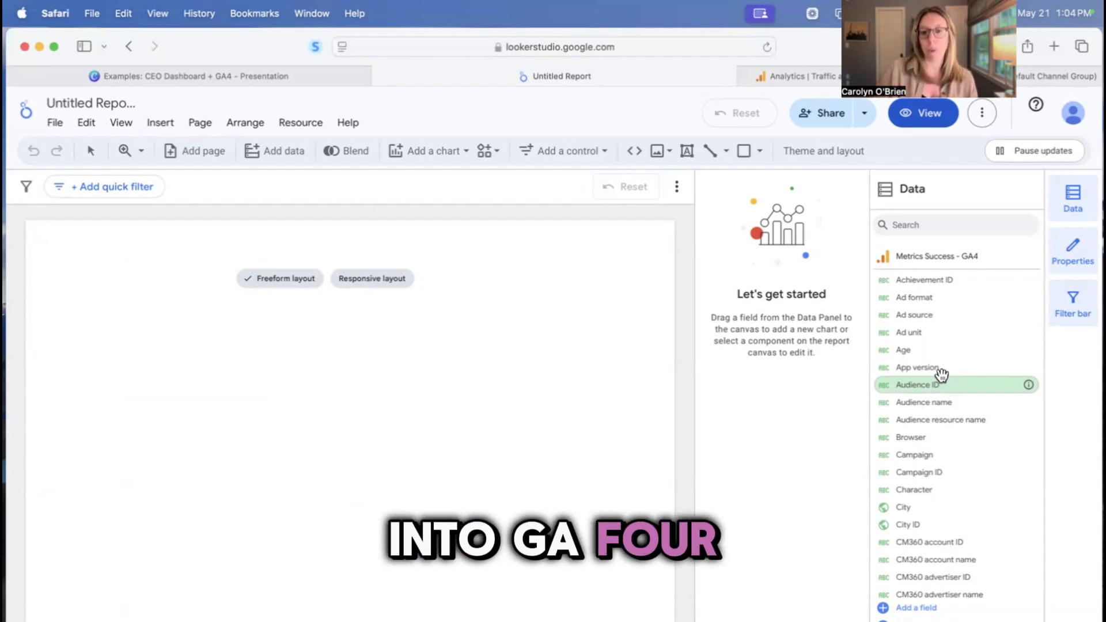
# Step: Place a scorecard chart using the Metrics Success - GA4 data on the blank report page
pyautogui.click(275, 153)
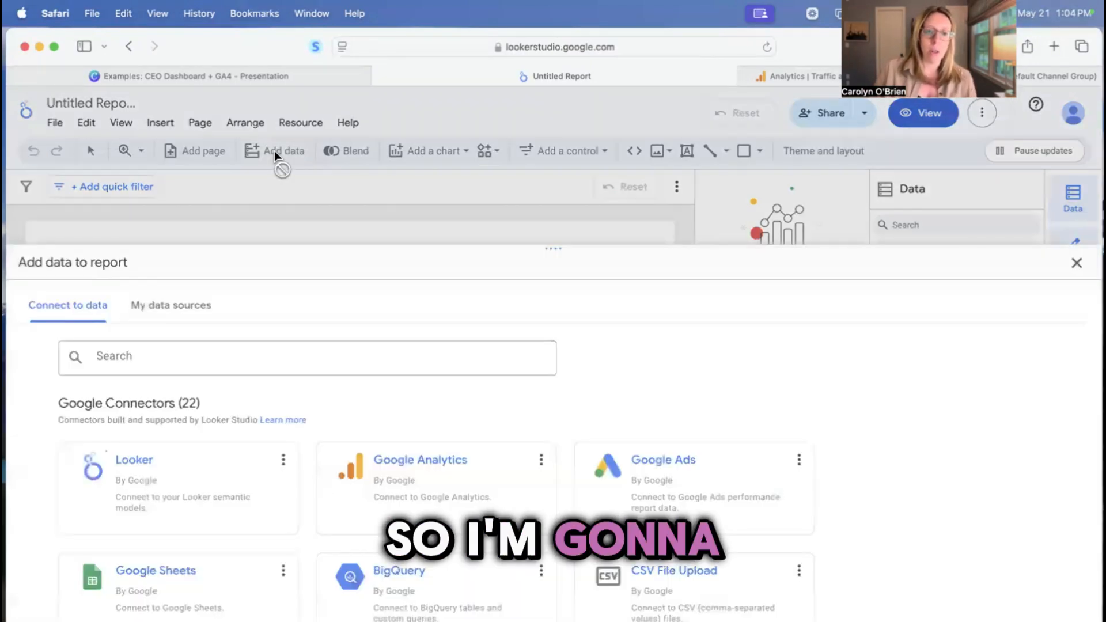
pyautogui.click(1074, 264)
pyautogui.click(431, 151)
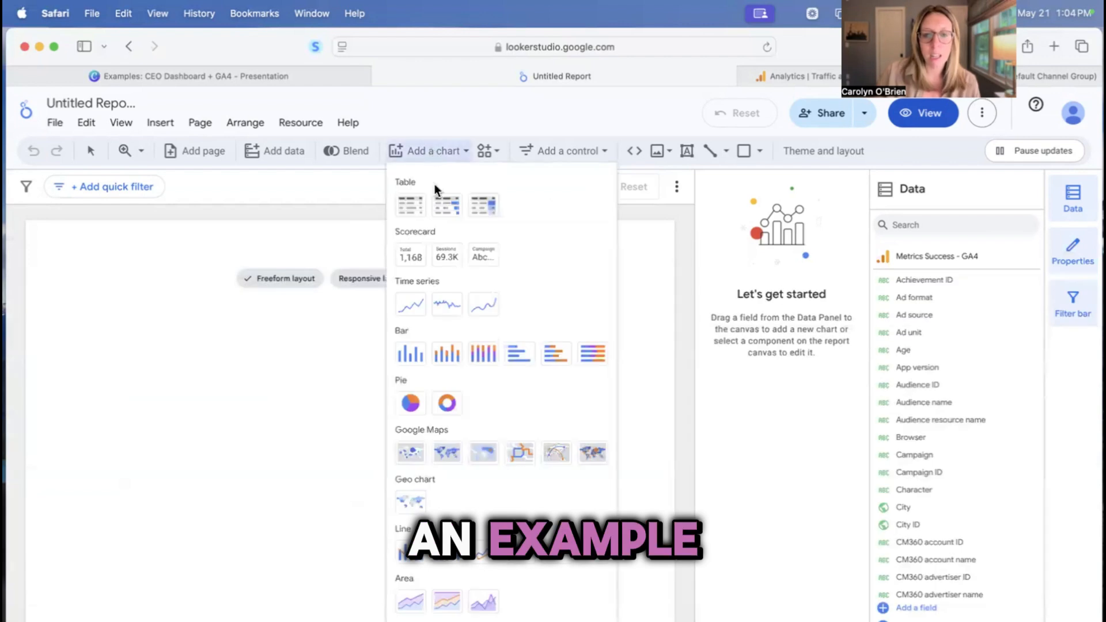
pyautogui.click(410, 258)
pyautogui.moveTo(141, 338); pyautogui.dragTo(219, 380)
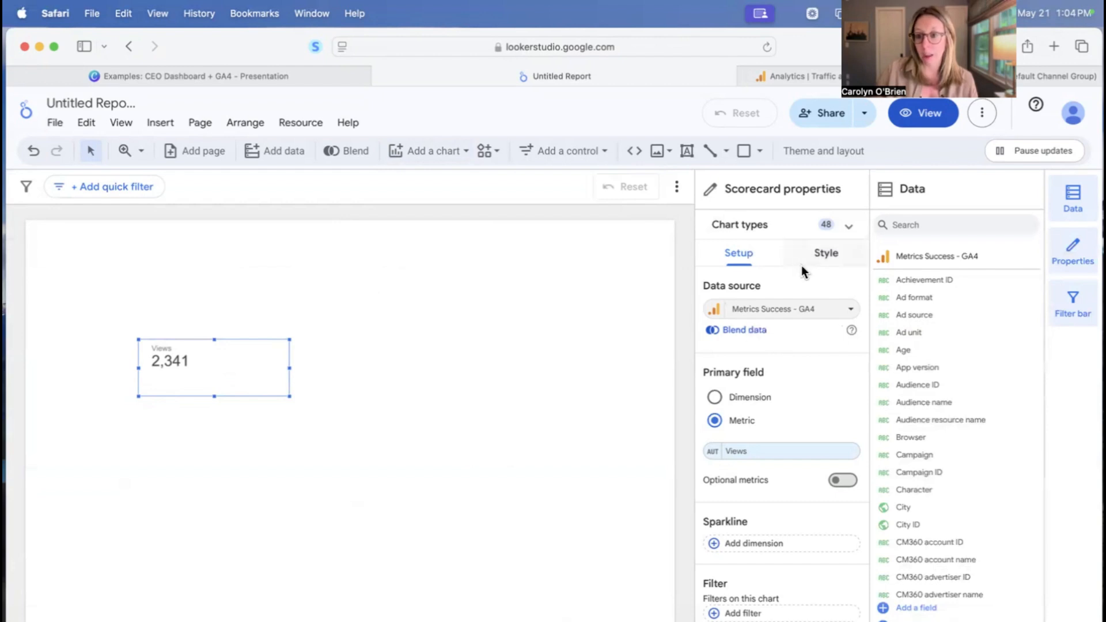
# Step: Set the Views scorecard's default date range to a custom range of This month to date
pyautogui.scroll(-5, 800, 385)
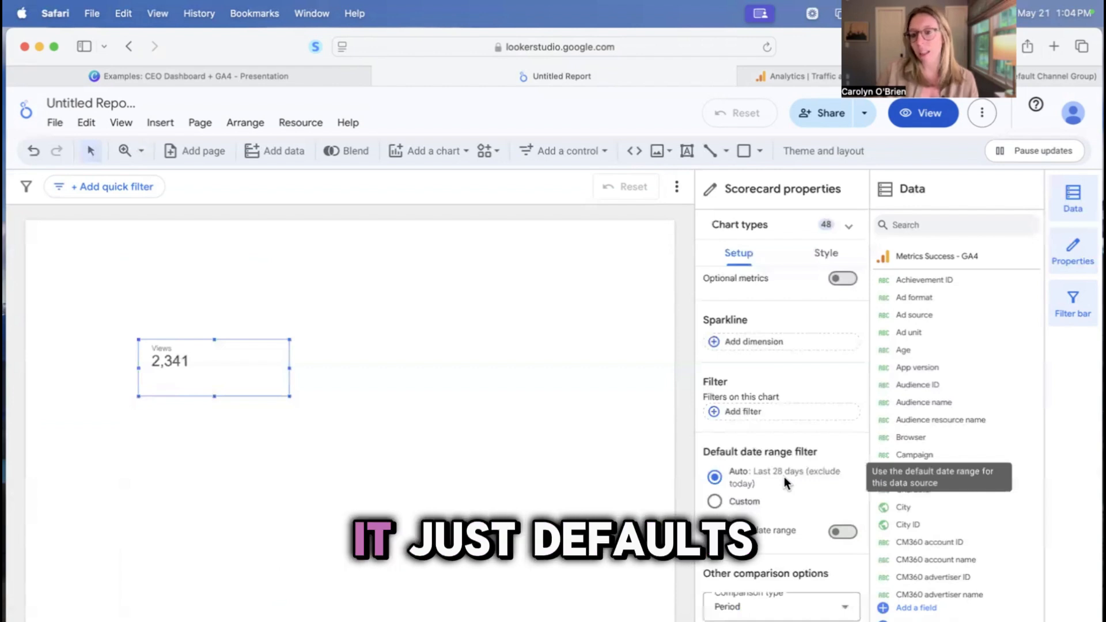
pyautogui.click(715, 501)
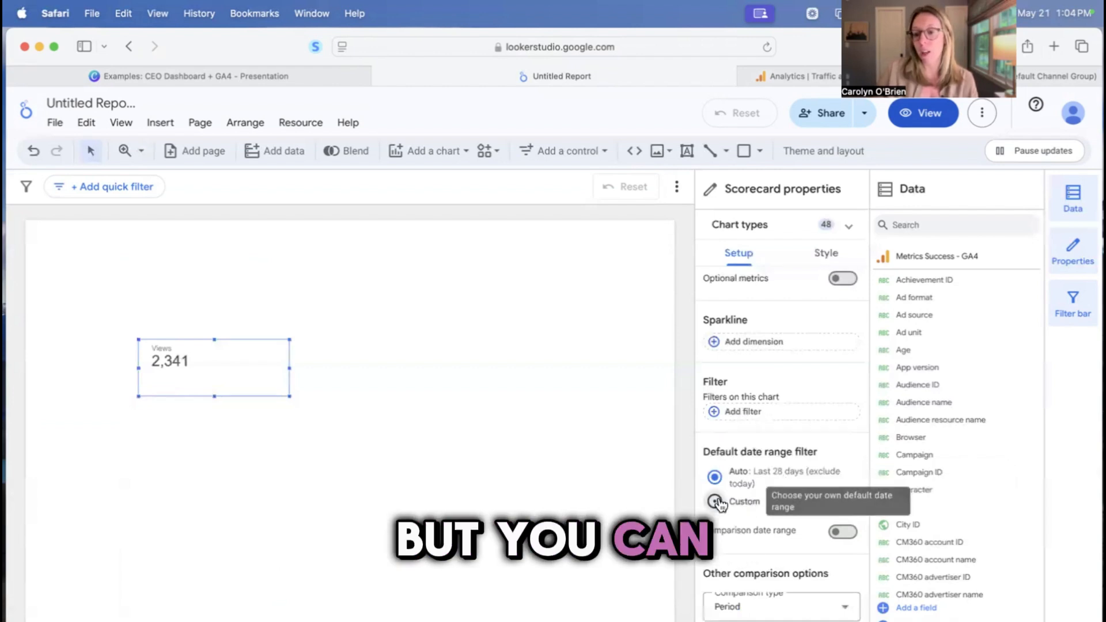
pyautogui.click(818, 546)
pyautogui.click(783, 291)
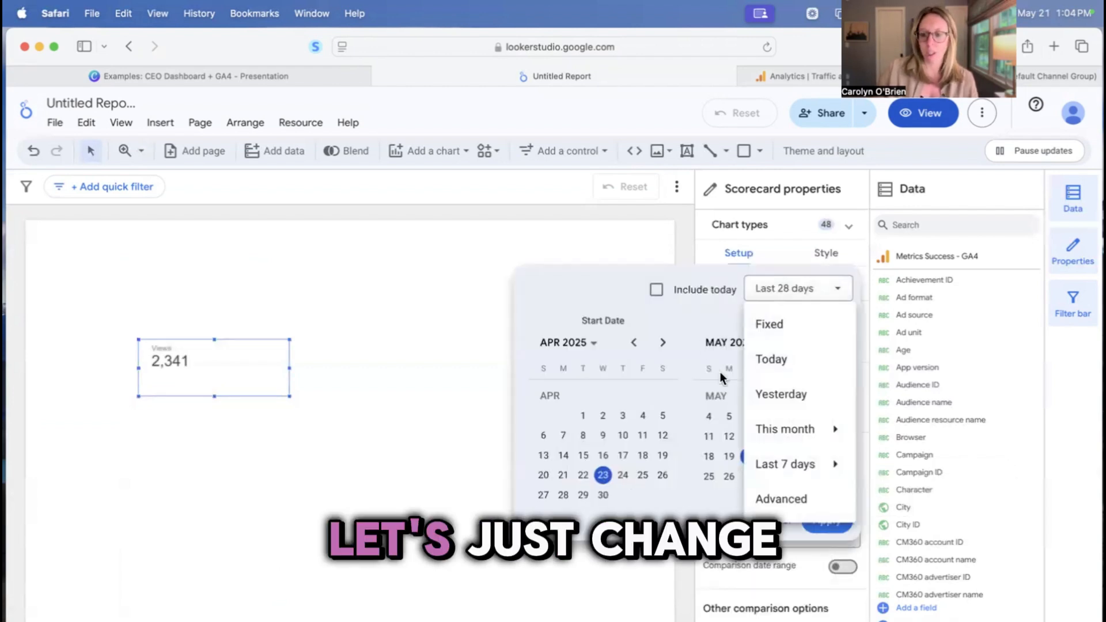
pyautogui.click(719, 368)
pyautogui.click(798, 289)
pyautogui.moveTo(785, 438)
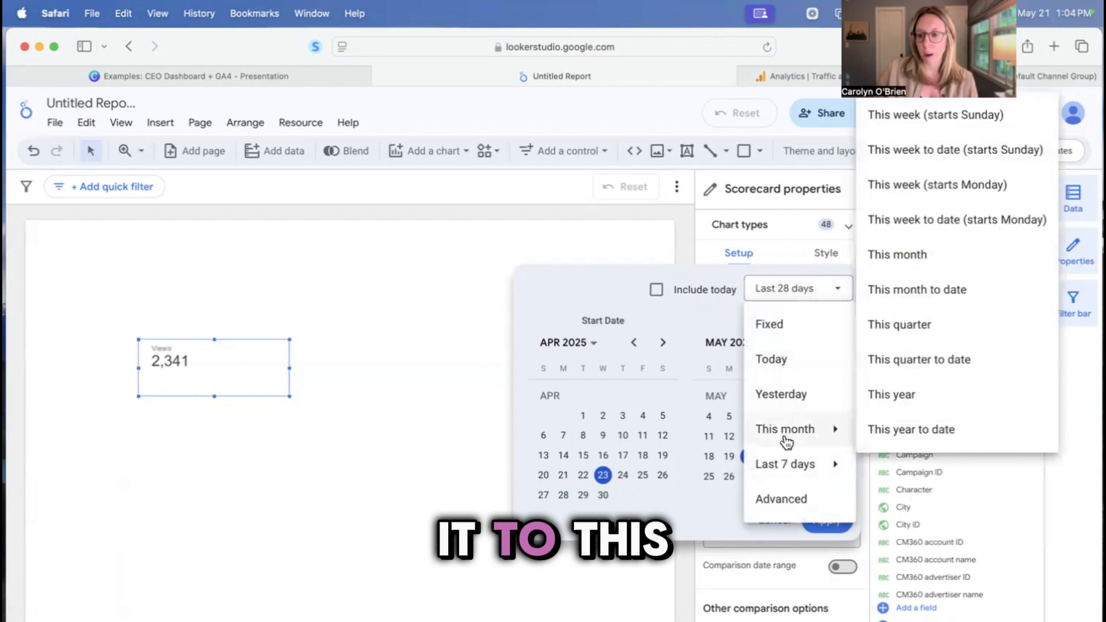
pyautogui.click(933, 290)
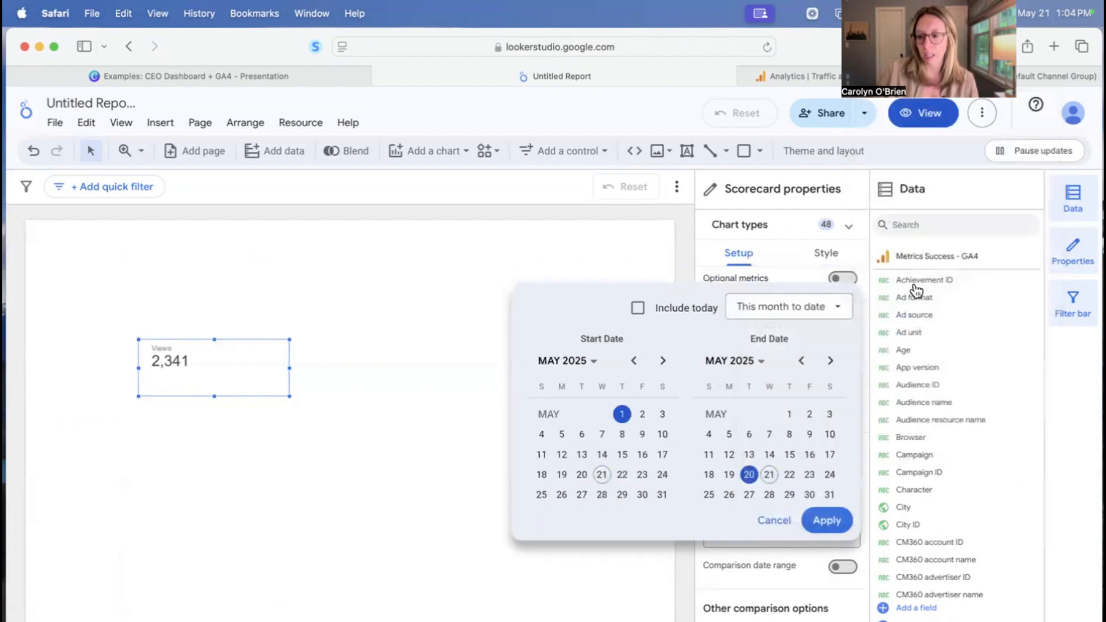
pyautogui.click(826, 520)
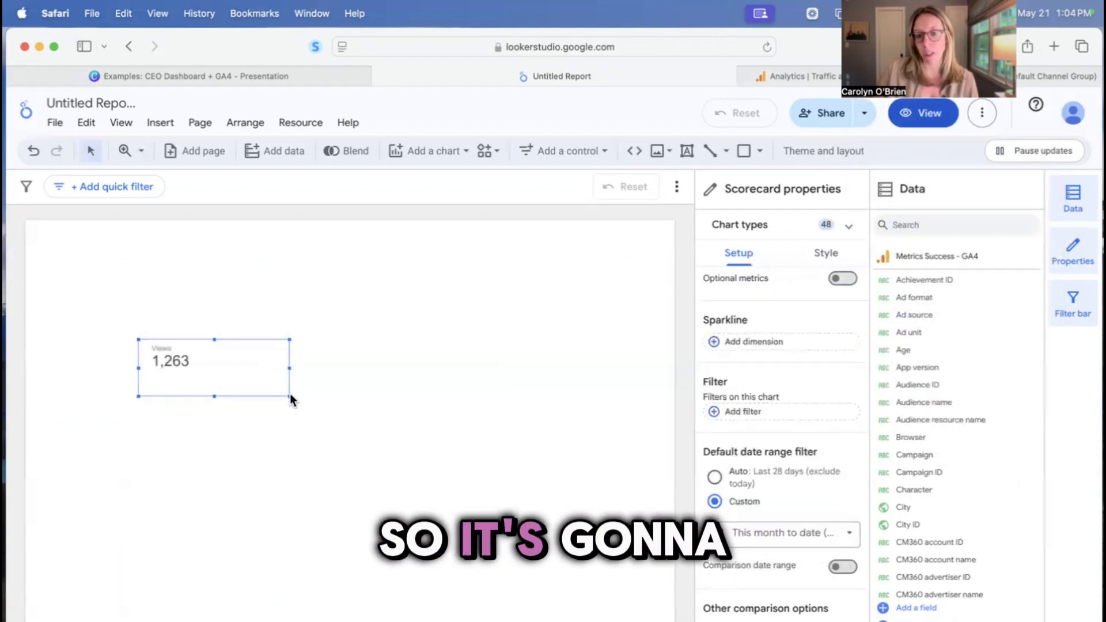
pyautogui.click(237, 377)
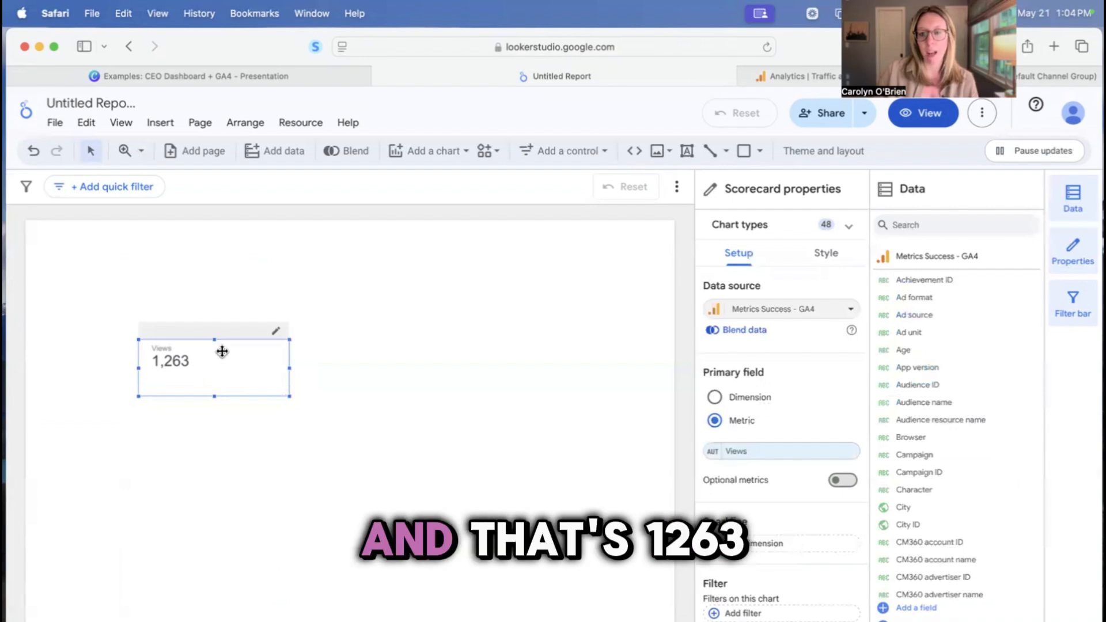
# Step: Switch to Google Analytics and open the Engagement overview report for the Metrics Success - GA4 property
pyautogui.click(784, 77)
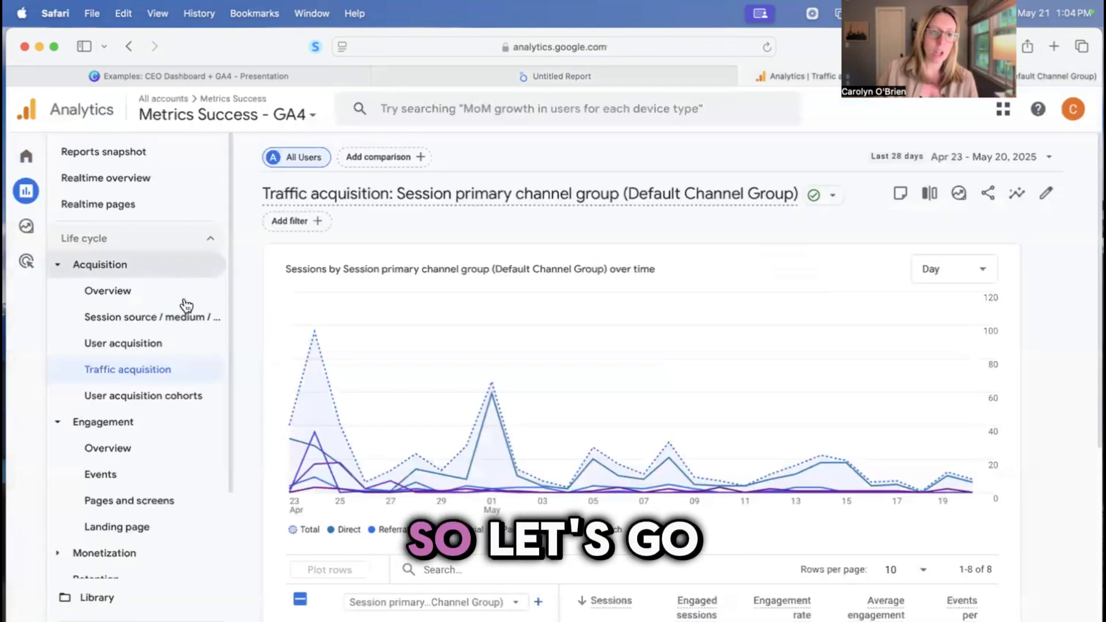
pyautogui.click(127, 423)
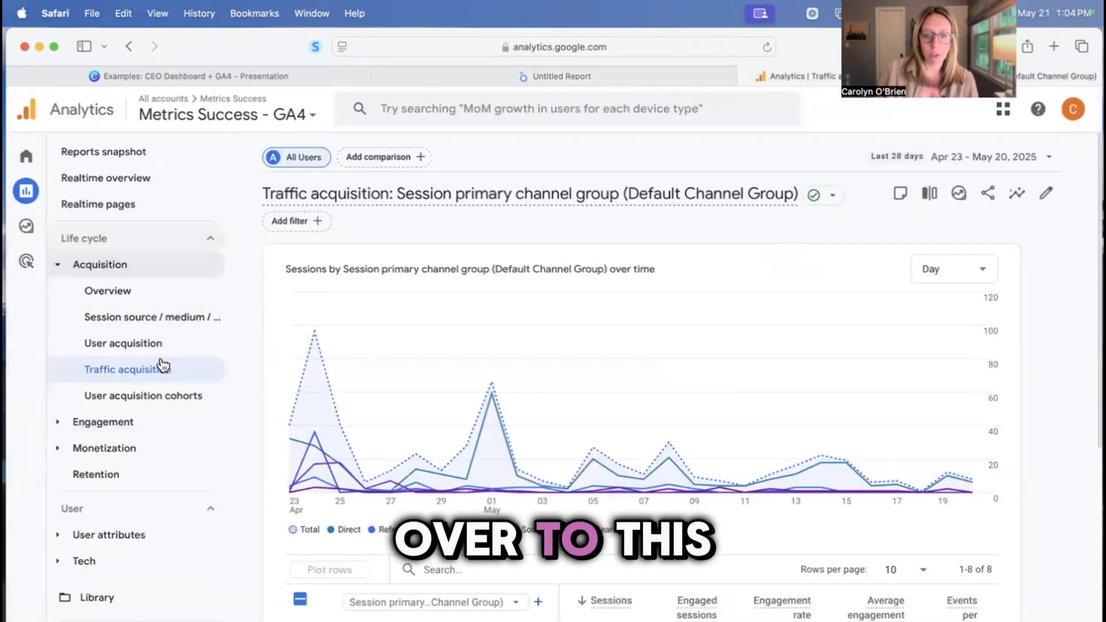
pyautogui.click(103, 422)
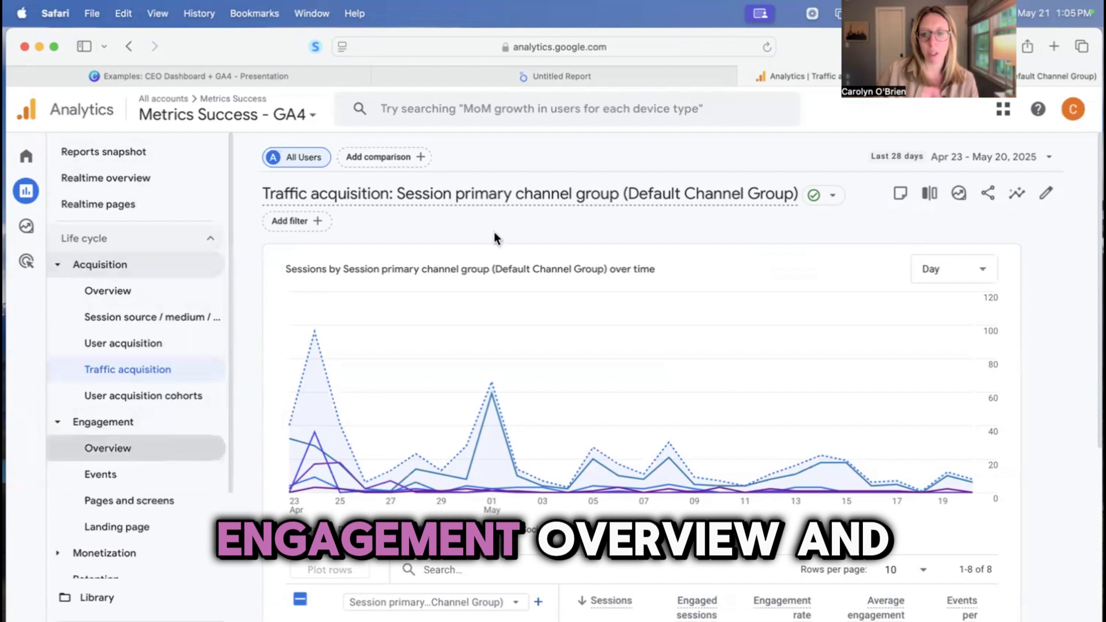
pyautogui.click(107, 448)
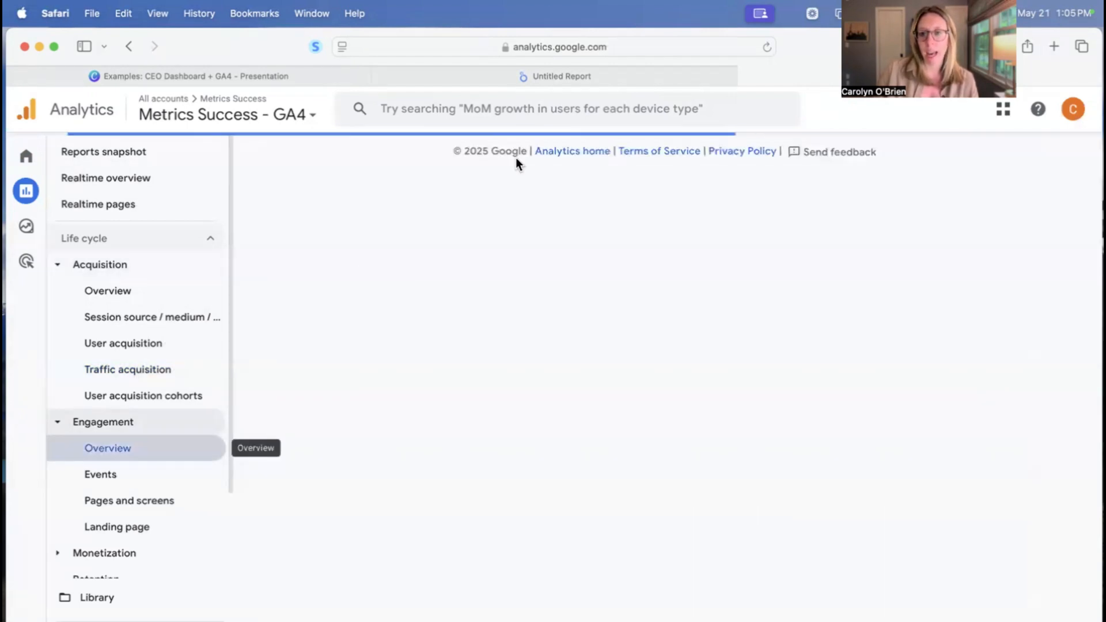
pyautogui.click(654, 79)
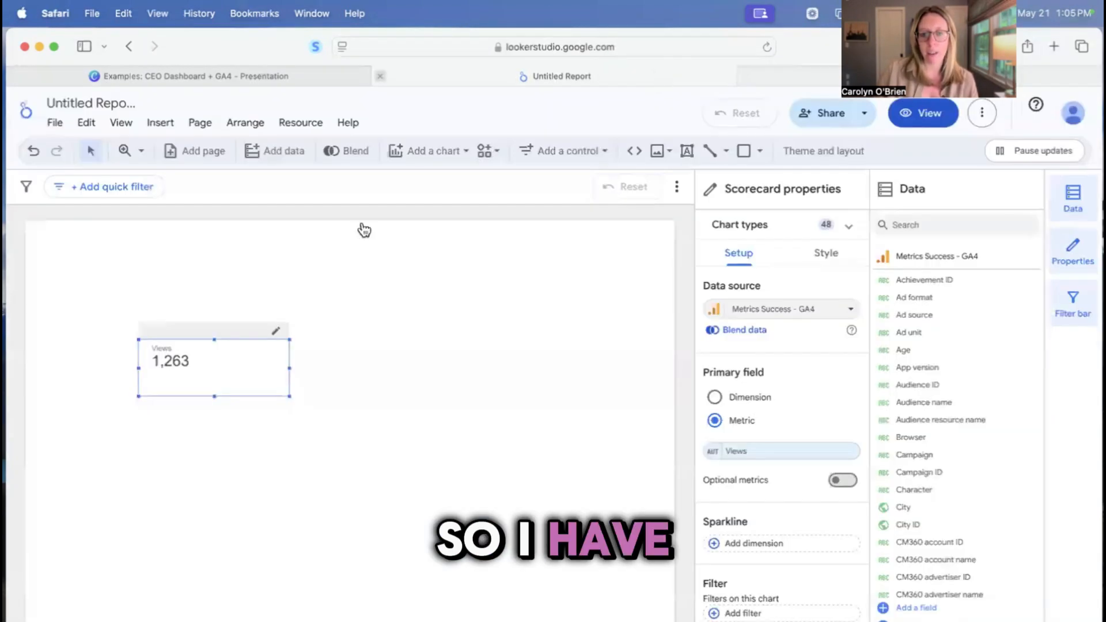
pyautogui.click(799, 72)
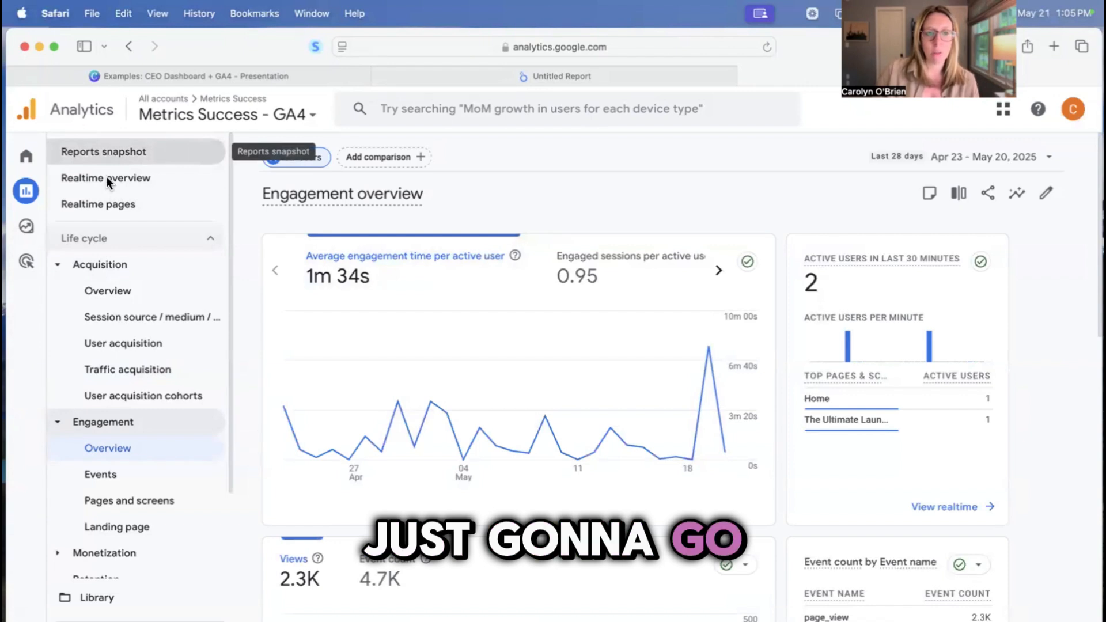
# Step: Set the Engagement overview report's date range to May 1 - May 20, 2025
pyautogui.click(990, 156)
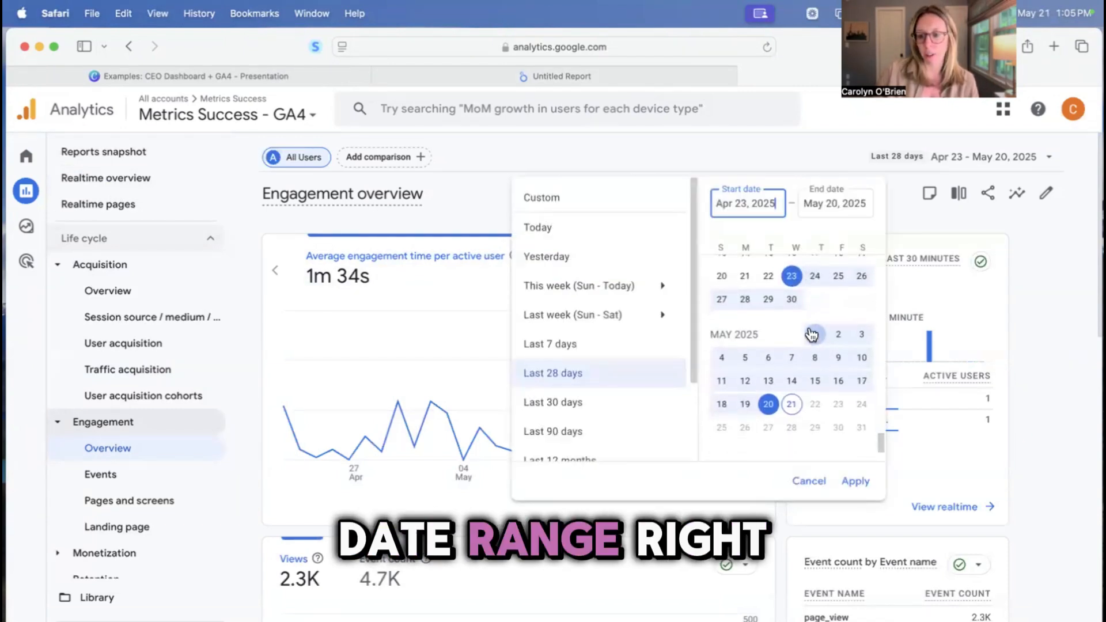
pyautogui.click(813, 335)
pyautogui.click(768, 405)
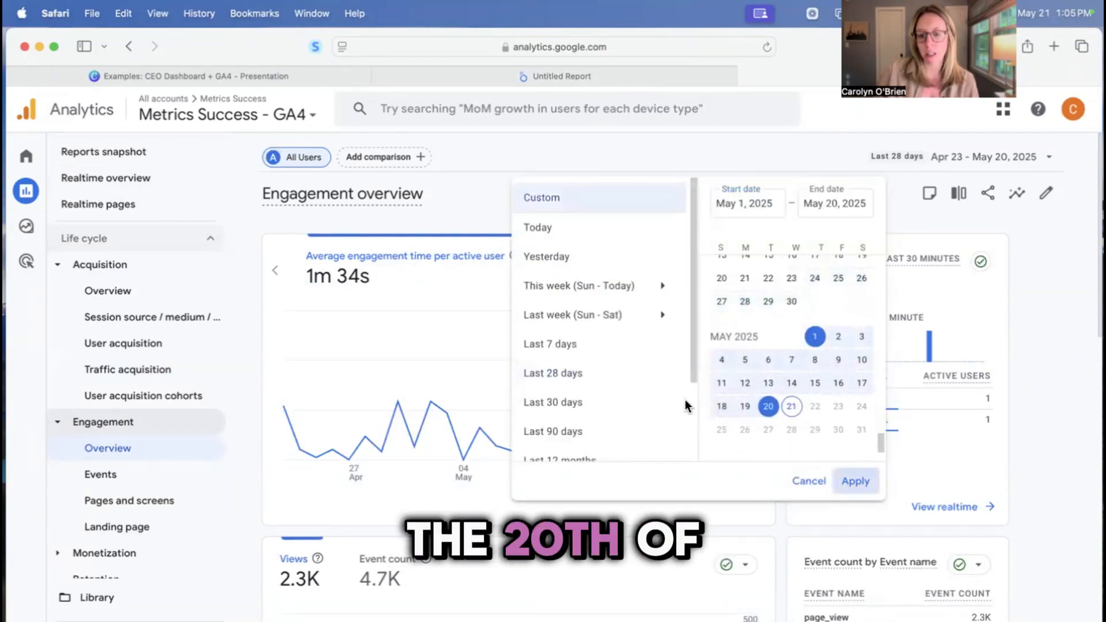
pyautogui.click(856, 481)
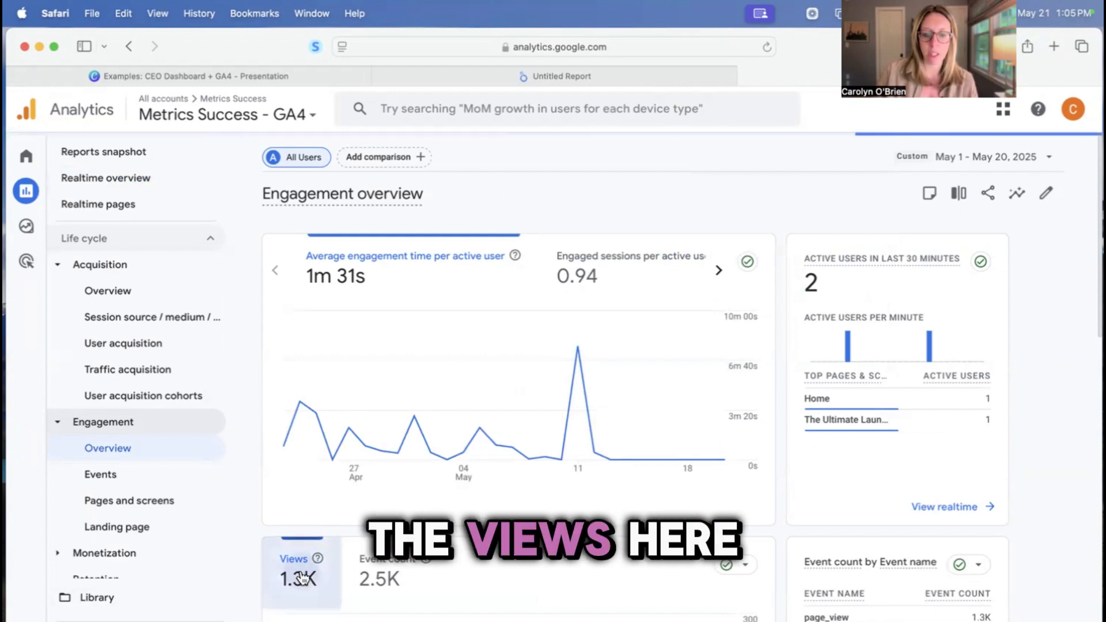
# Step: Compare the views in the Engagement overview with the Views scorecard in the Looker Studio report
pyautogui.scroll(-2, 302, 579)
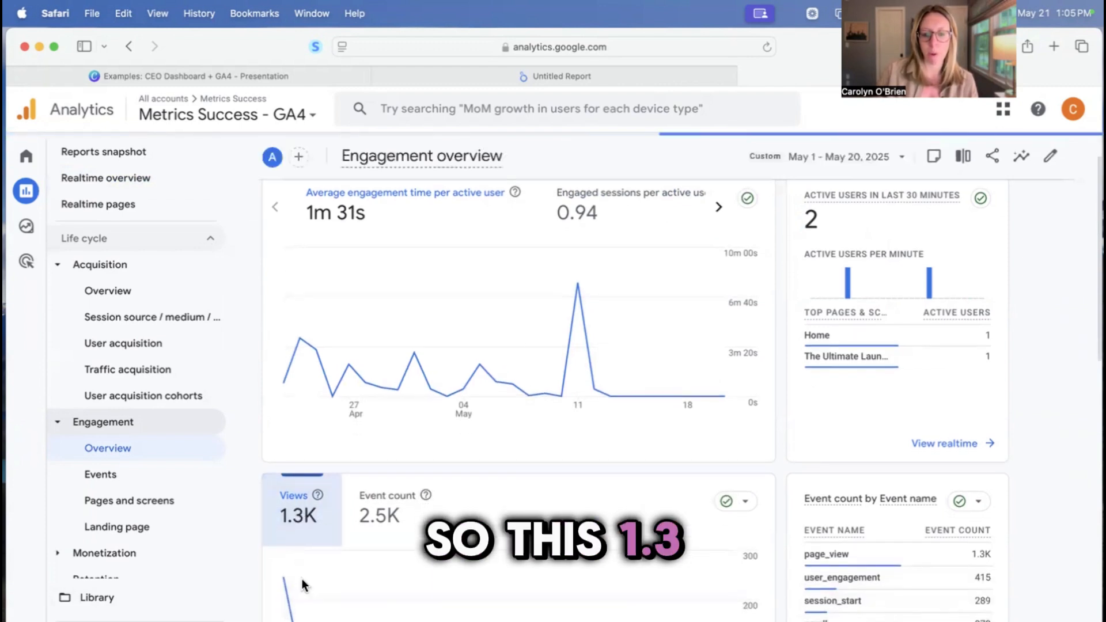
pyautogui.click(481, 75)
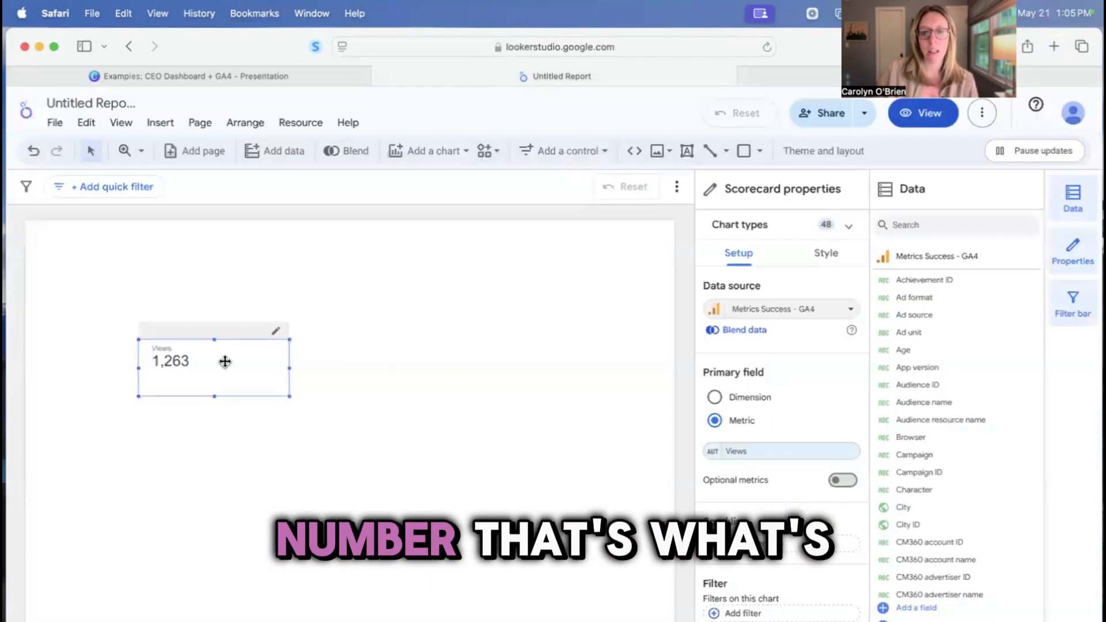
pyautogui.click(807, 68)
pyautogui.scroll(-5, 423, 297)
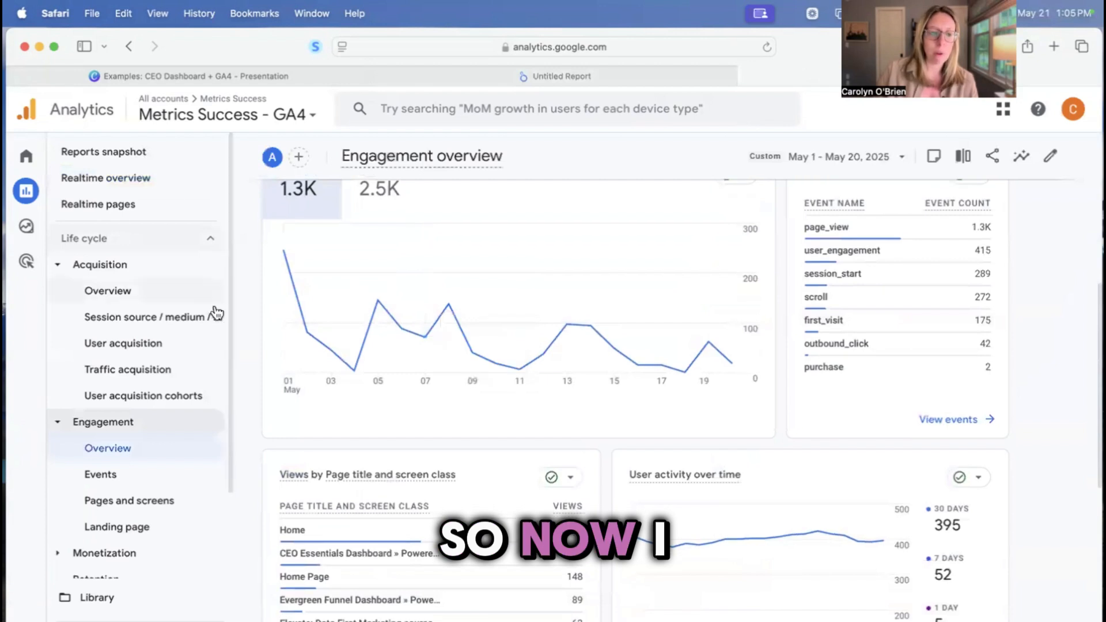
# Step: Switch to the Looker Studio report and shrink the Views scorecard to fit more closely around its number
pyautogui.click(586, 74)
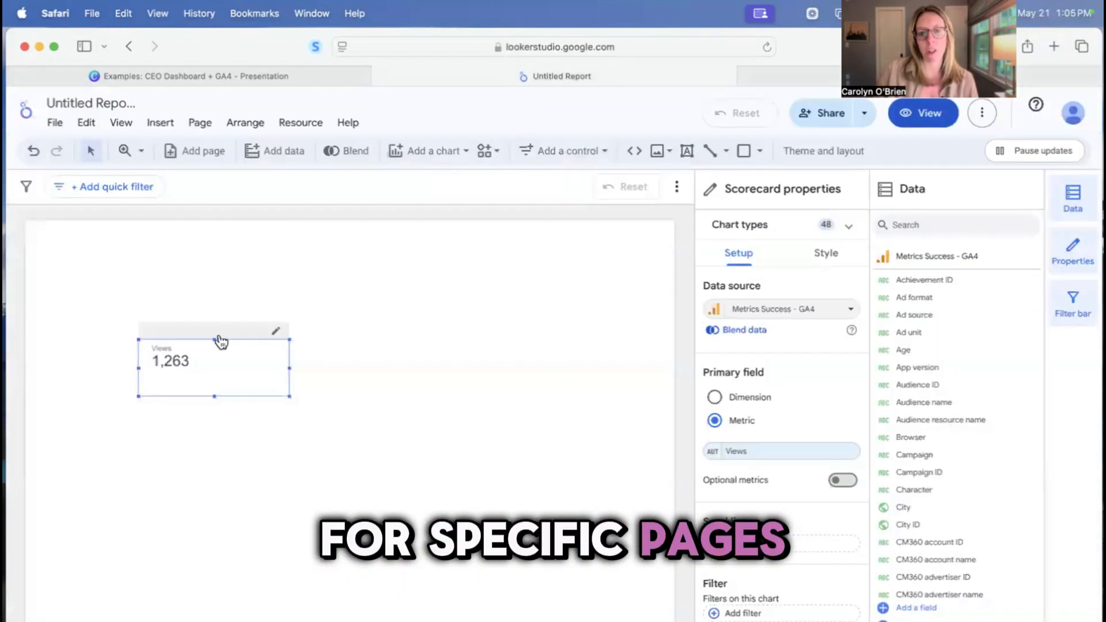
pyautogui.moveTo(289, 397); pyautogui.dragTo(237, 389)
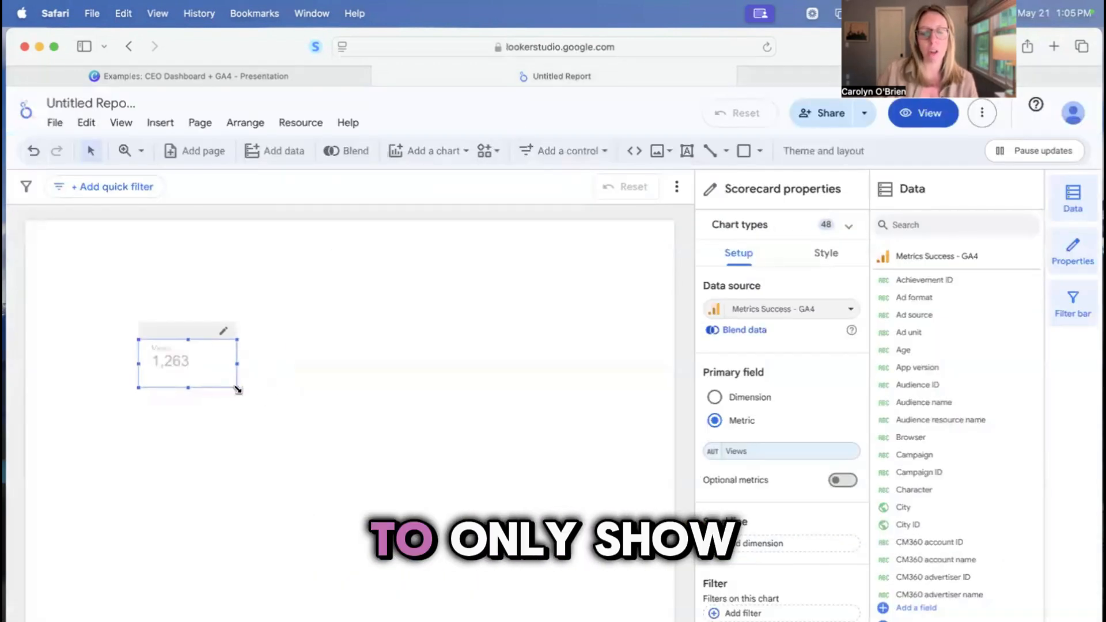
pyautogui.click(790, 81)
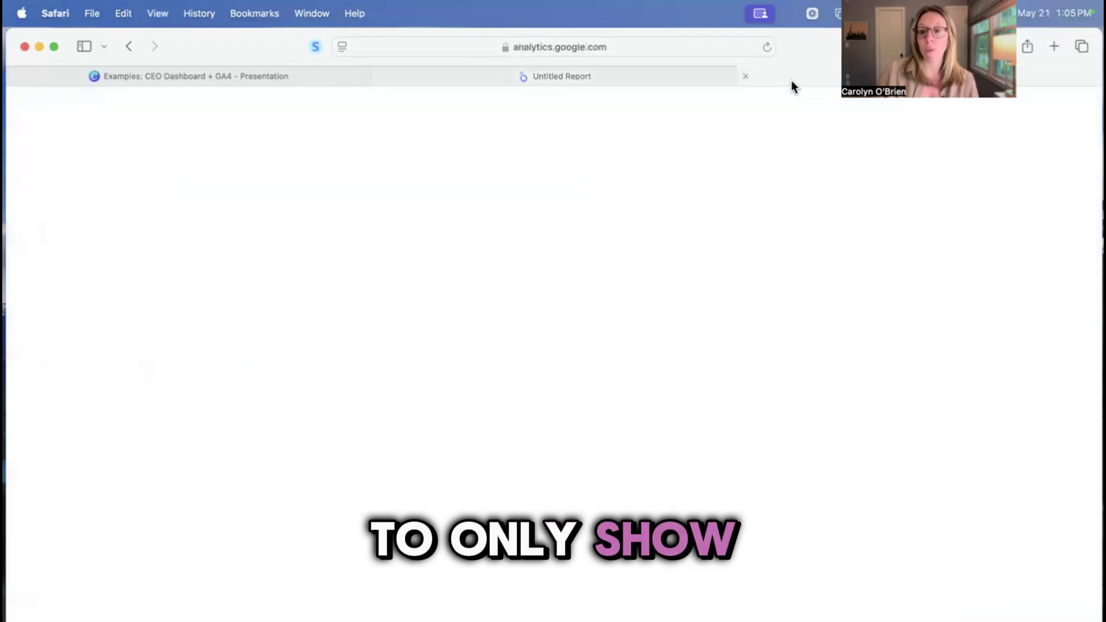
pyautogui.click(641, 81)
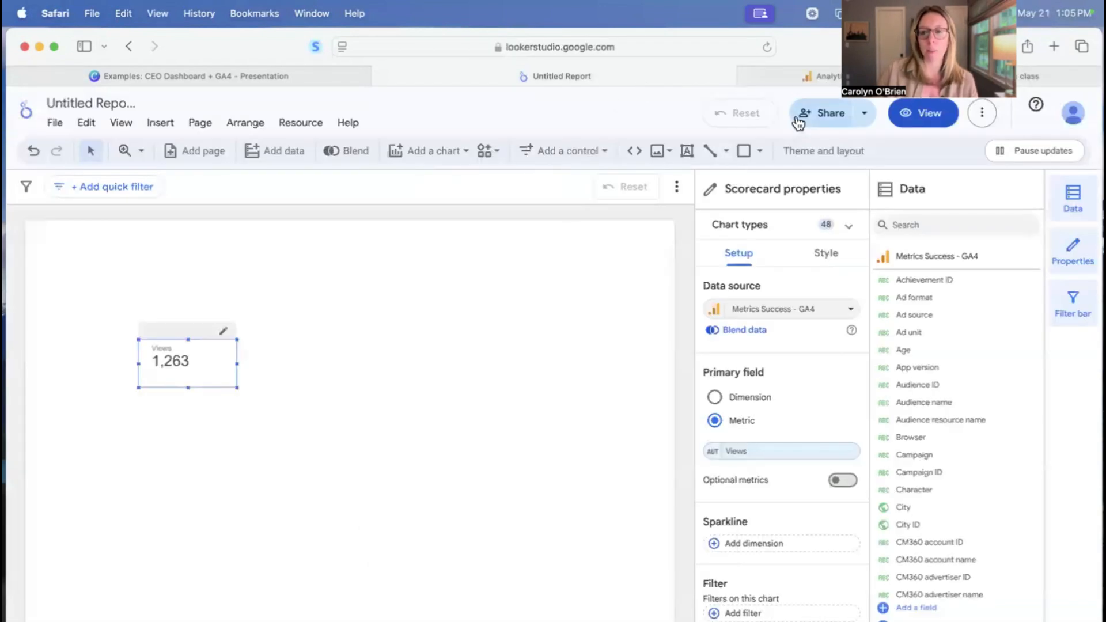
# Step: Switch to the Pages and screens report in Google Analytics and add Hostname as a secondary dimension to the page path table
pyautogui.click(820, 77)
pyautogui.scroll(-5, 376, 348)
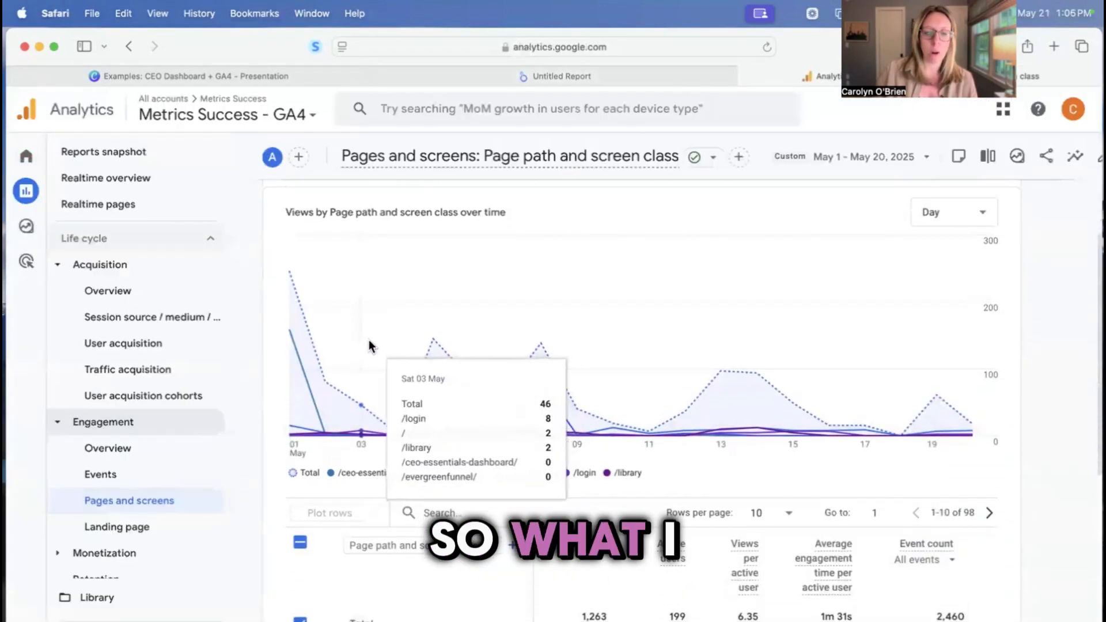
pyautogui.scroll(-3, 369, 339)
pyautogui.click(512, 335)
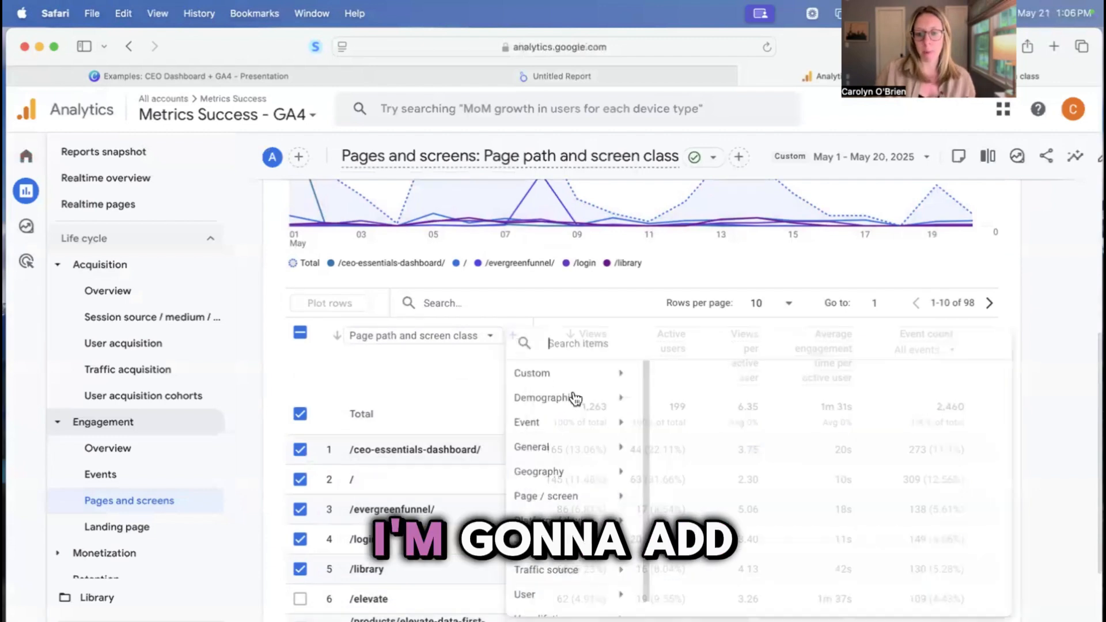
pyautogui.write('host')
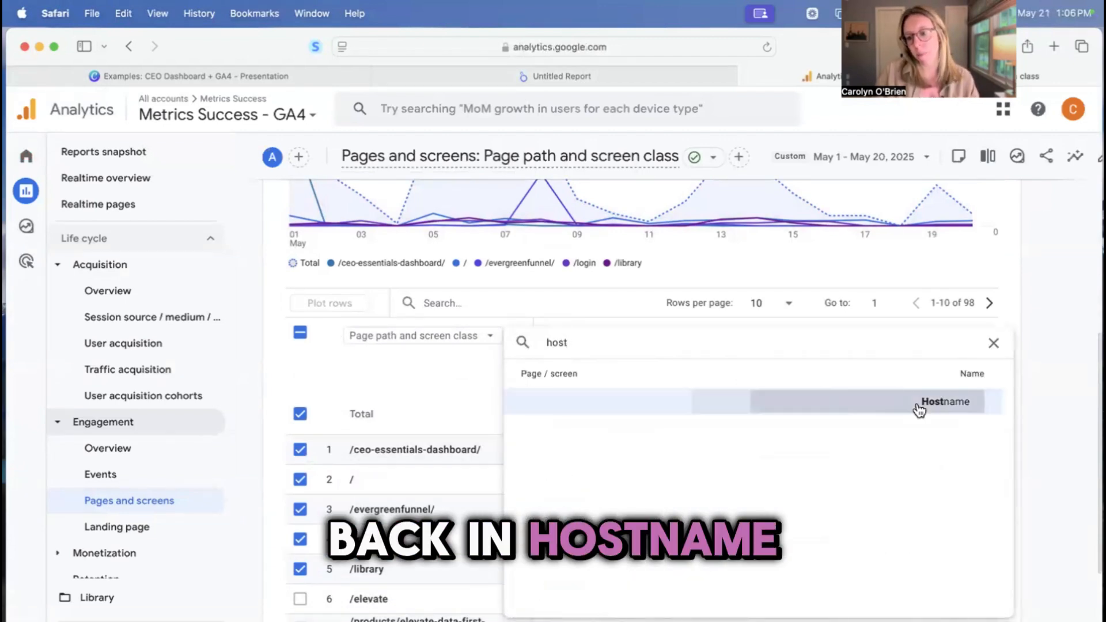
pyautogui.press('Return')
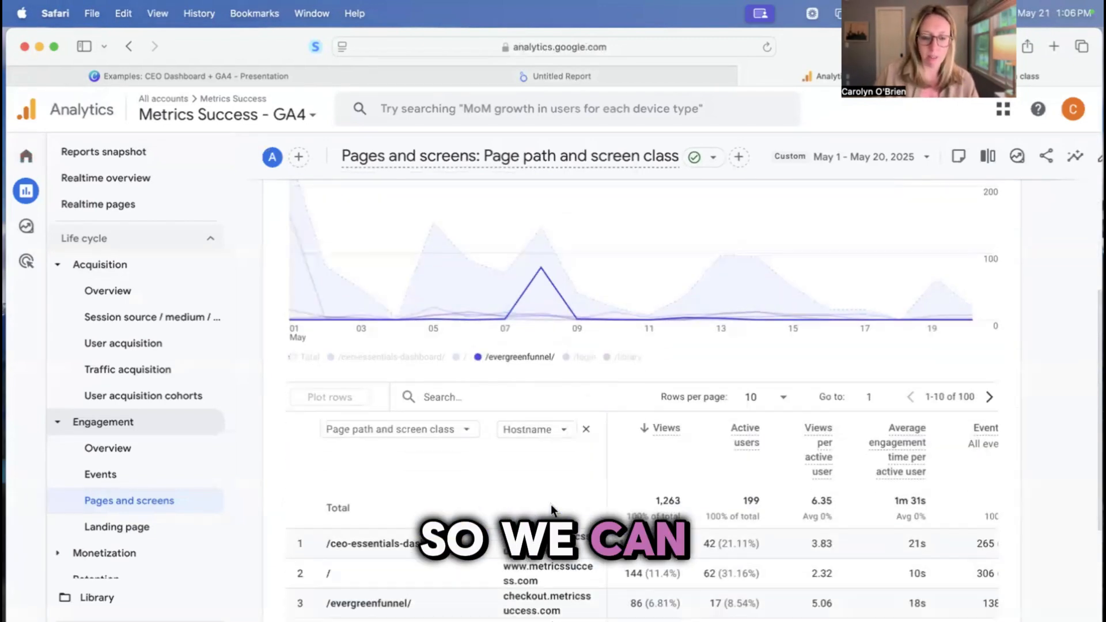
pyautogui.scroll(-5, 550, 500)
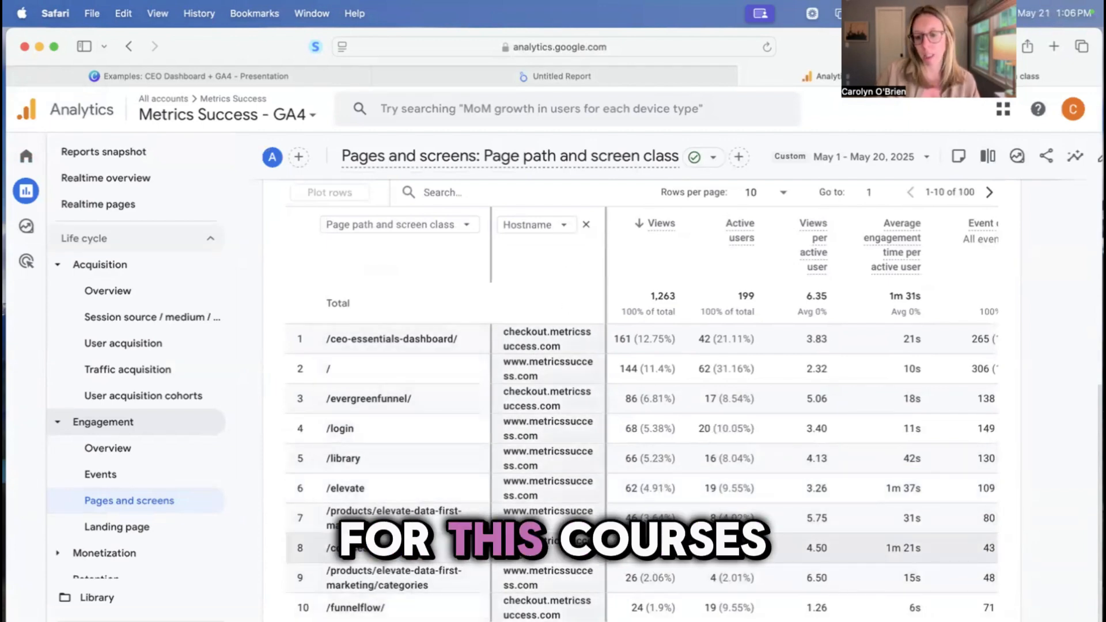
# Step: Switch to the Looker Studio report and start a new filter for the Views scorecard
pyautogui.click(642, 77)
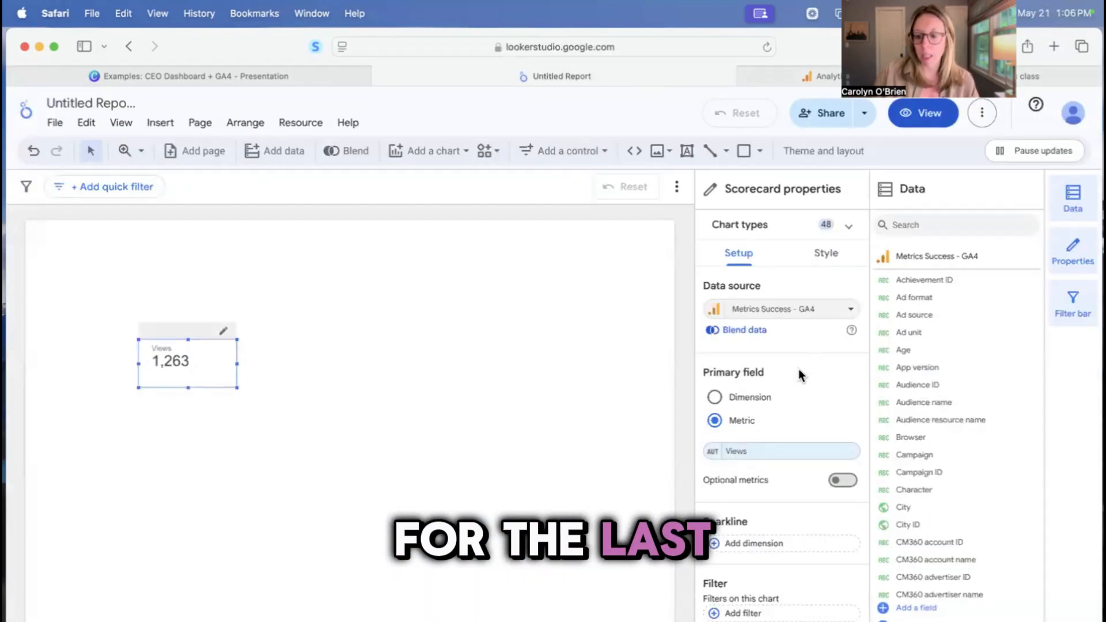
pyautogui.scroll(-4, 749, 444)
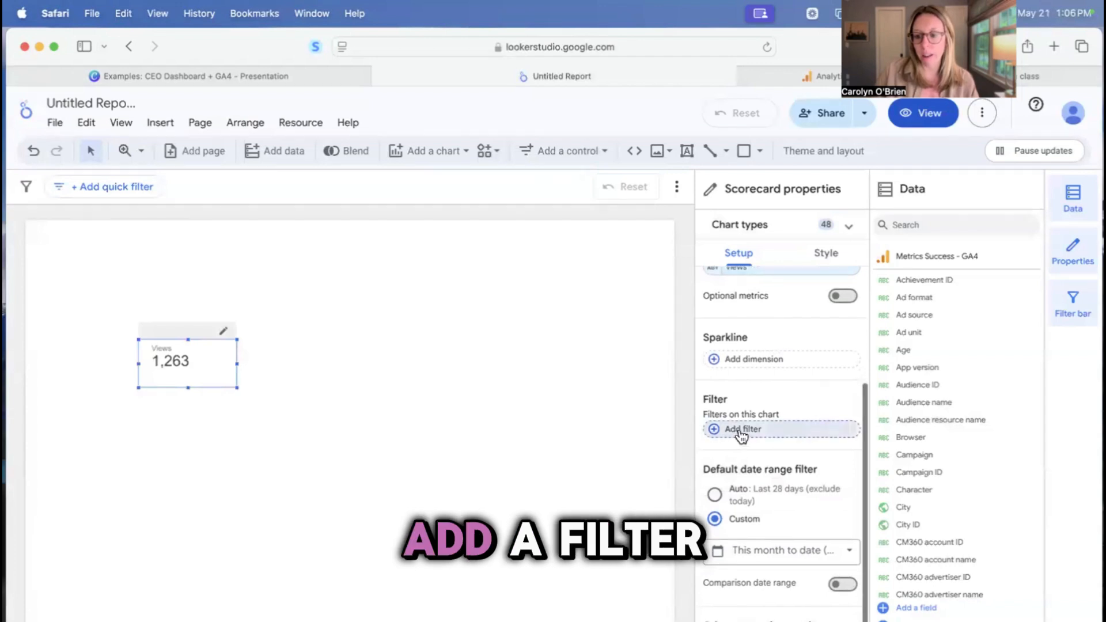
pyautogui.click(714, 430)
pyautogui.click(635, 421)
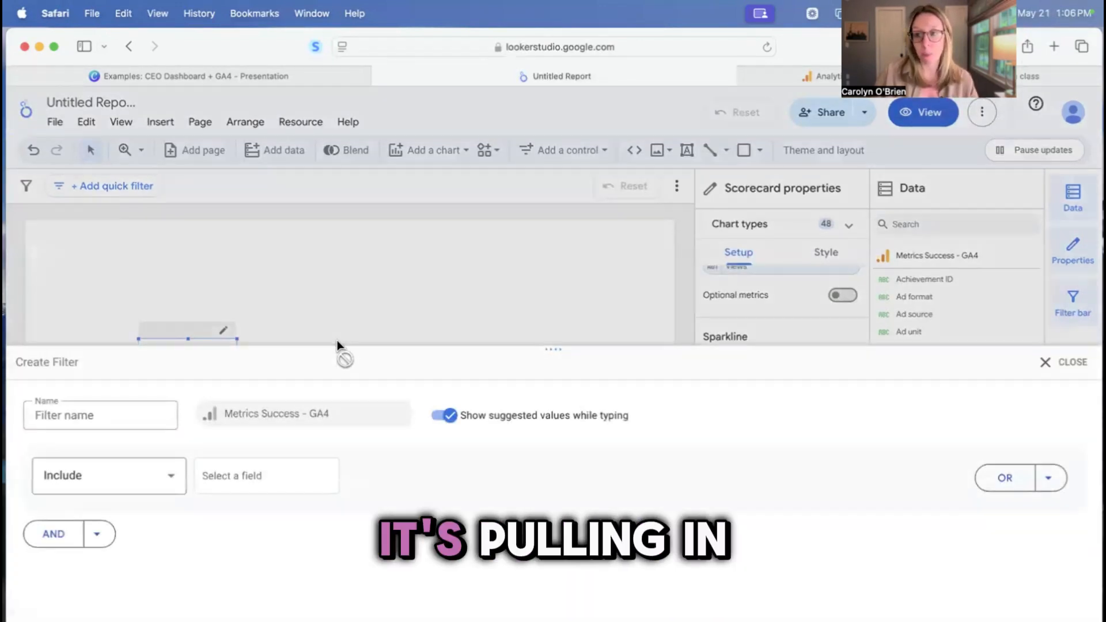
# Step: Switch to the Pages and screens report in Google Analytics and examine the page path and hostname in the /courses row
pyautogui.click(794, 71)
pyautogui.scroll(-1, 397, 460)
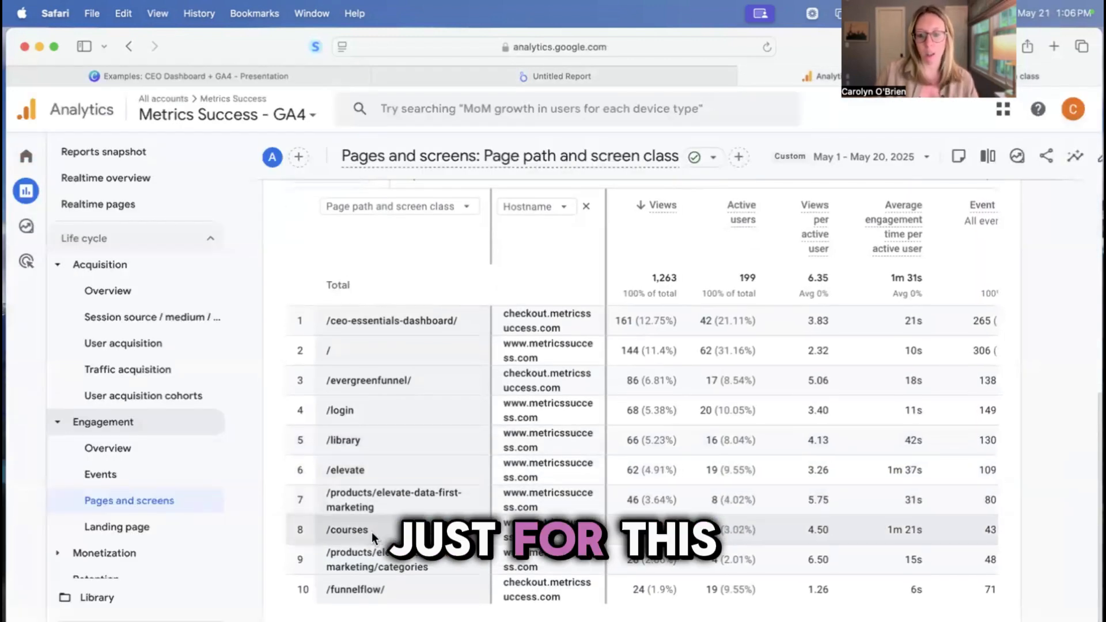
pyautogui.moveTo(372, 530); pyautogui.dragTo(326, 531)
pyautogui.scroll(-1, 517, 543)
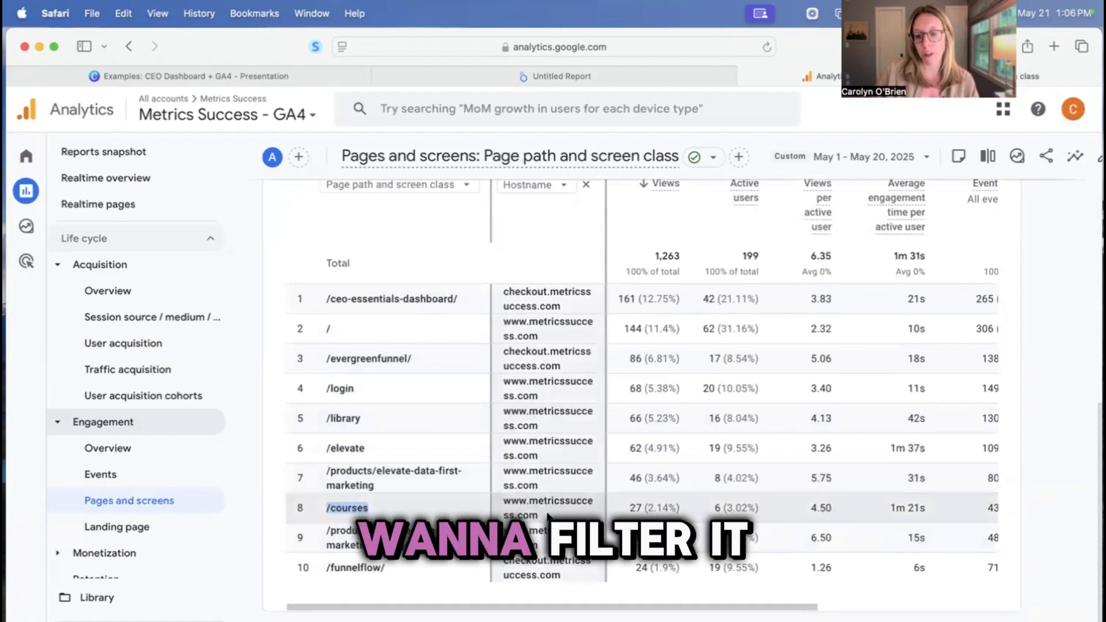
pyautogui.scroll(2, 388, 443)
pyautogui.scroll(2, 388, 437)
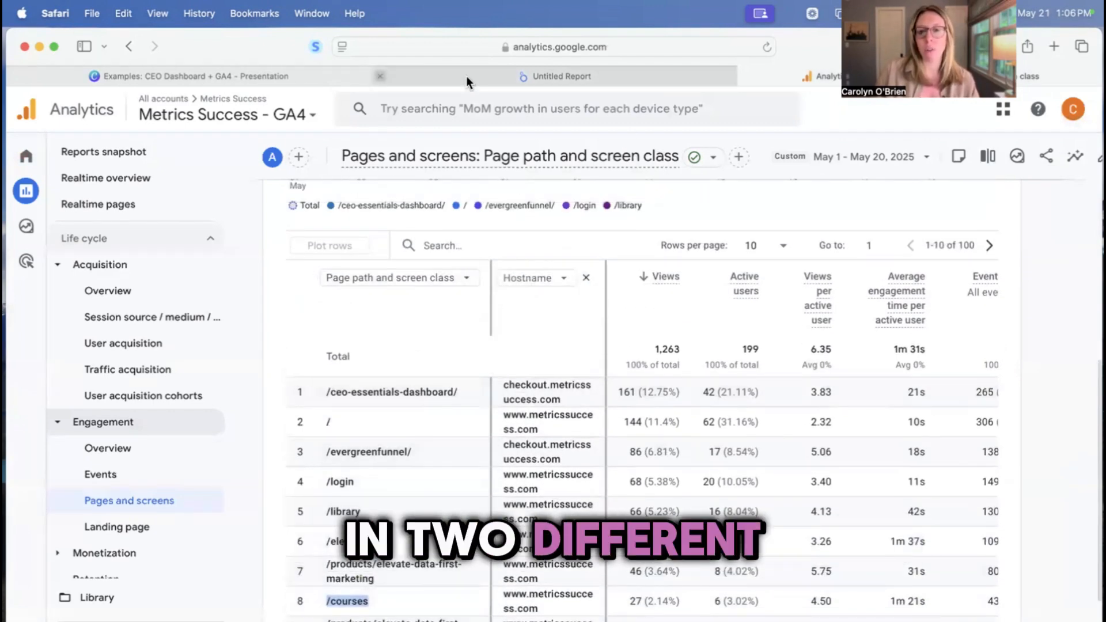
pyautogui.moveTo(466, 76)
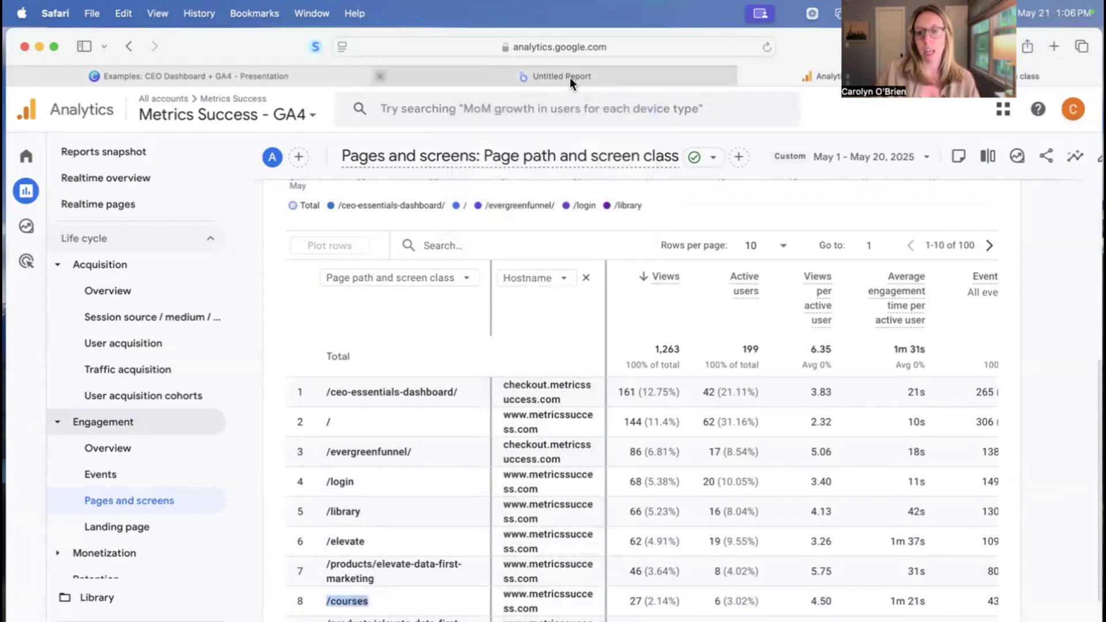
pyautogui.moveTo(571, 81)
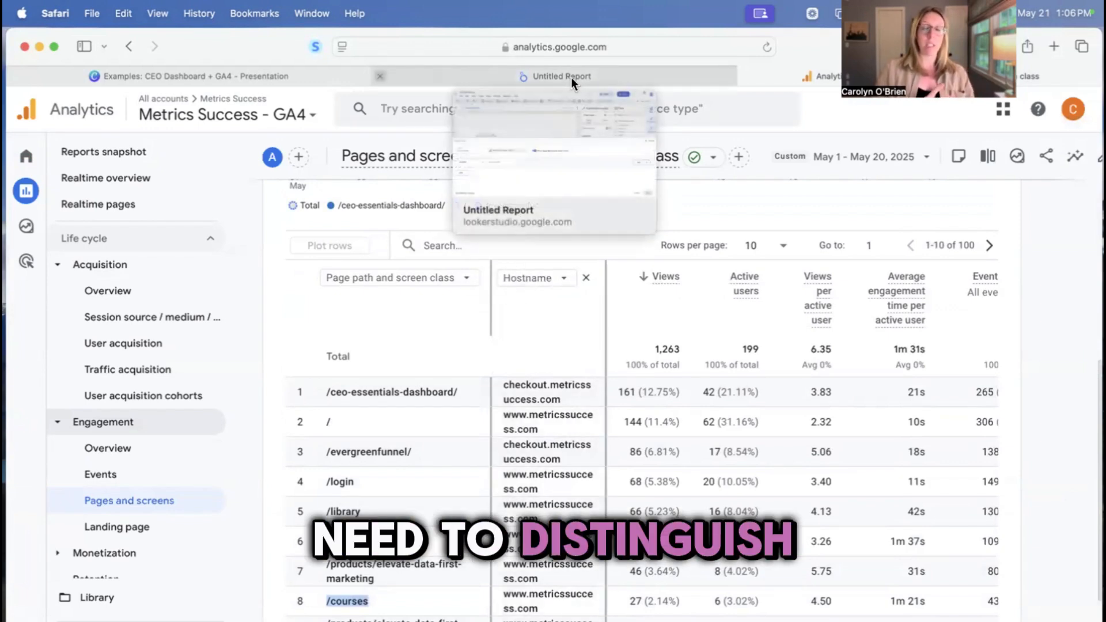
pyautogui.click(571, 77)
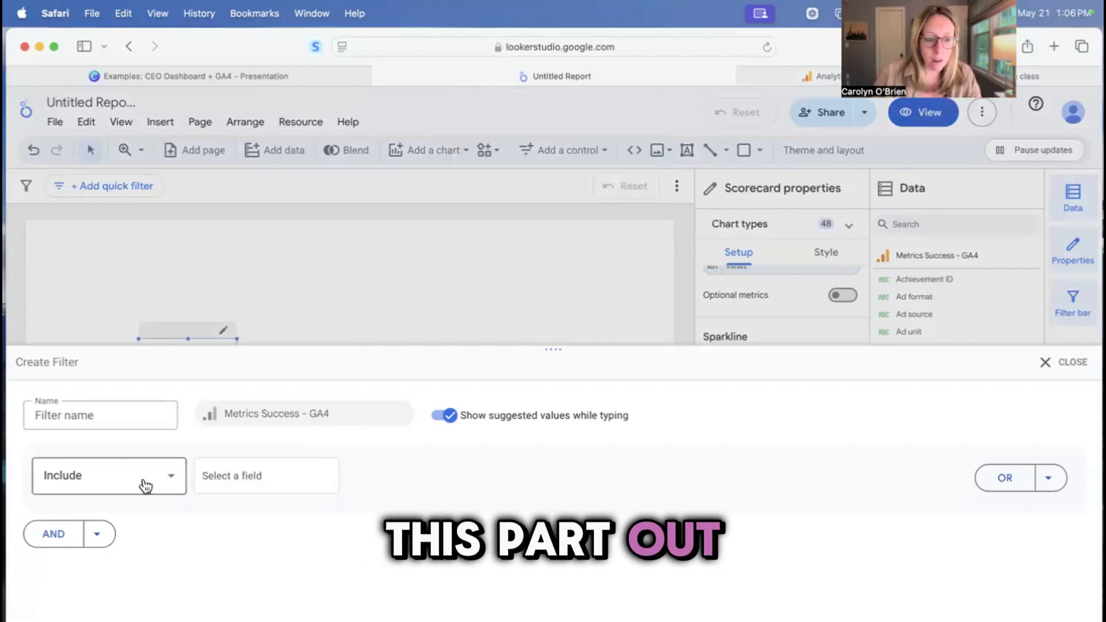
pyautogui.click(242, 476)
pyautogui.write('host')
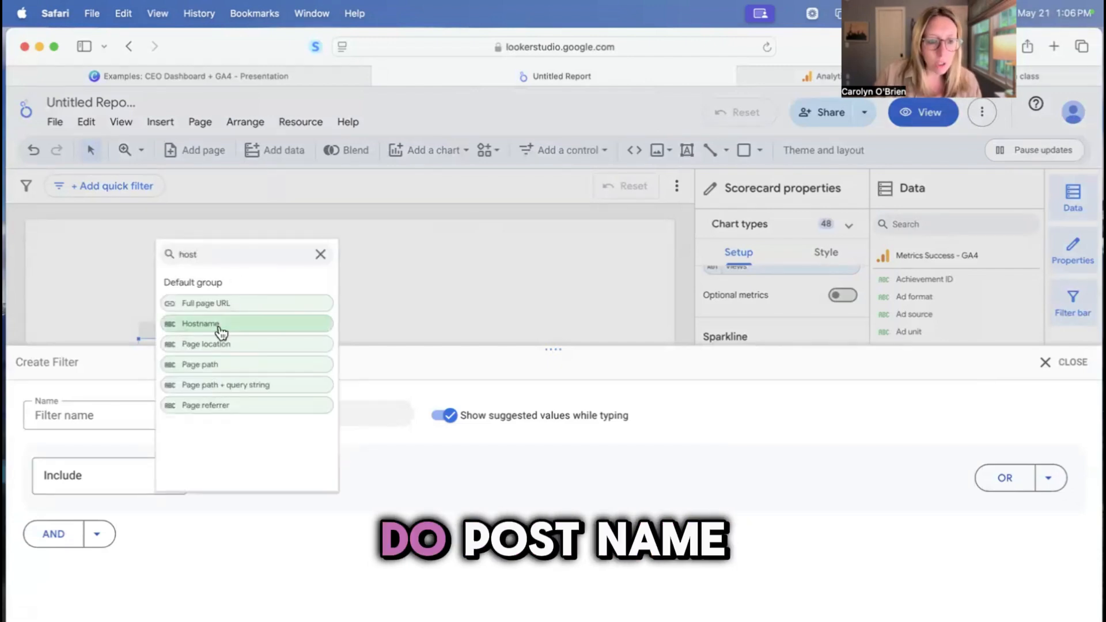
pyautogui.click(220, 326)
pyautogui.click(511, 479)
pyautogui.click(500, 513)
pyautogui.click(632, 488)
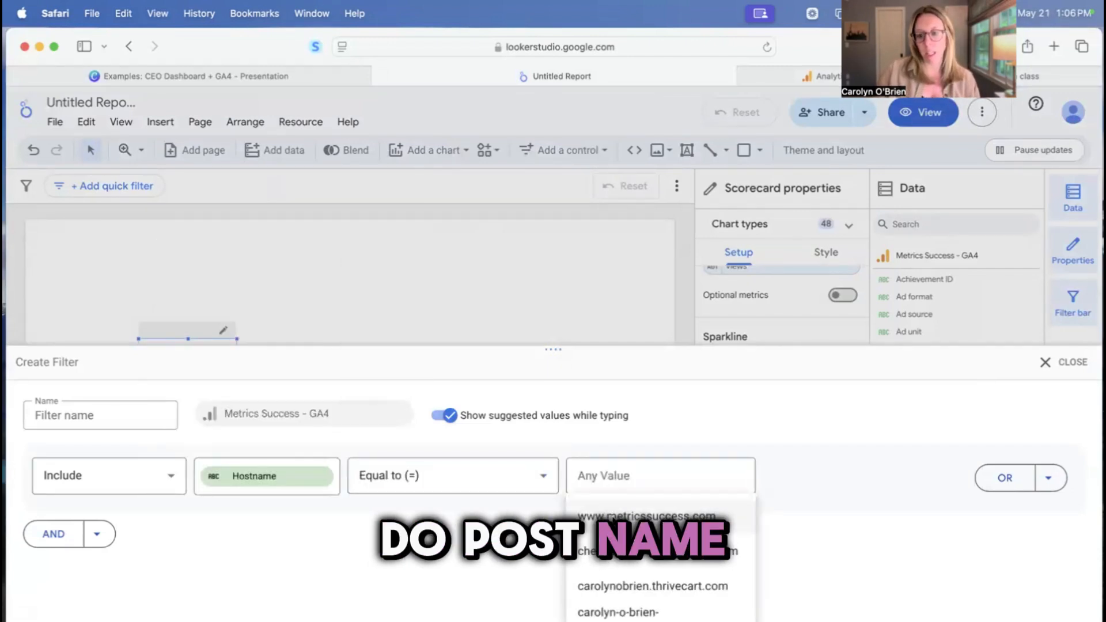
pyautogui.click(612, 514)
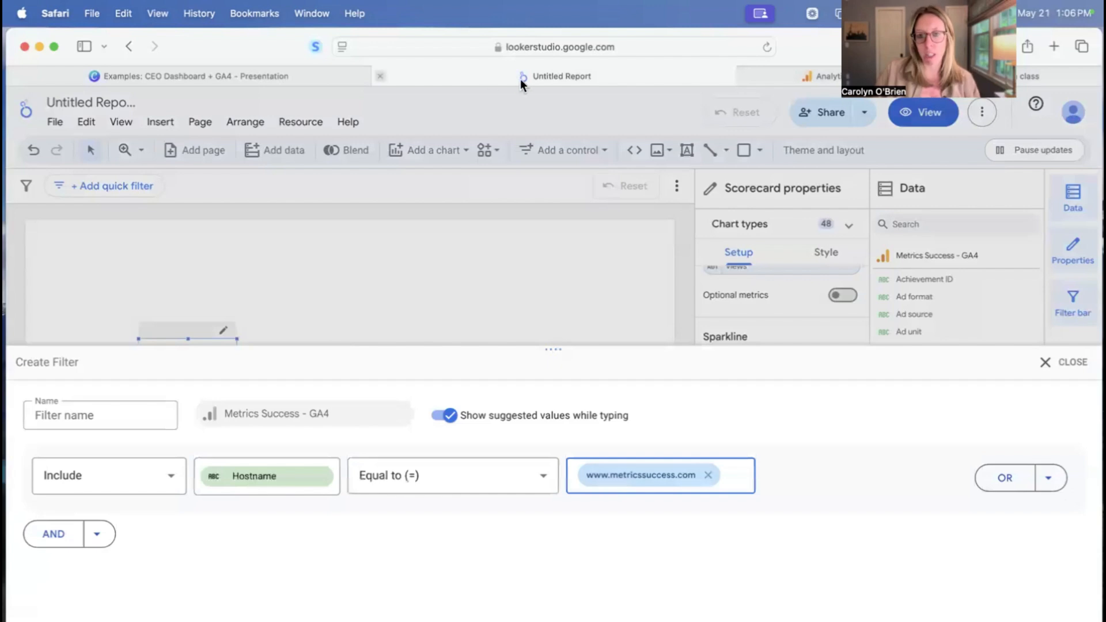
# Step: Check the page dimension in Google Analytics and add an AND condition on Page path and screen class to the Looker Studio filter
pyautogui.click(786, 76)
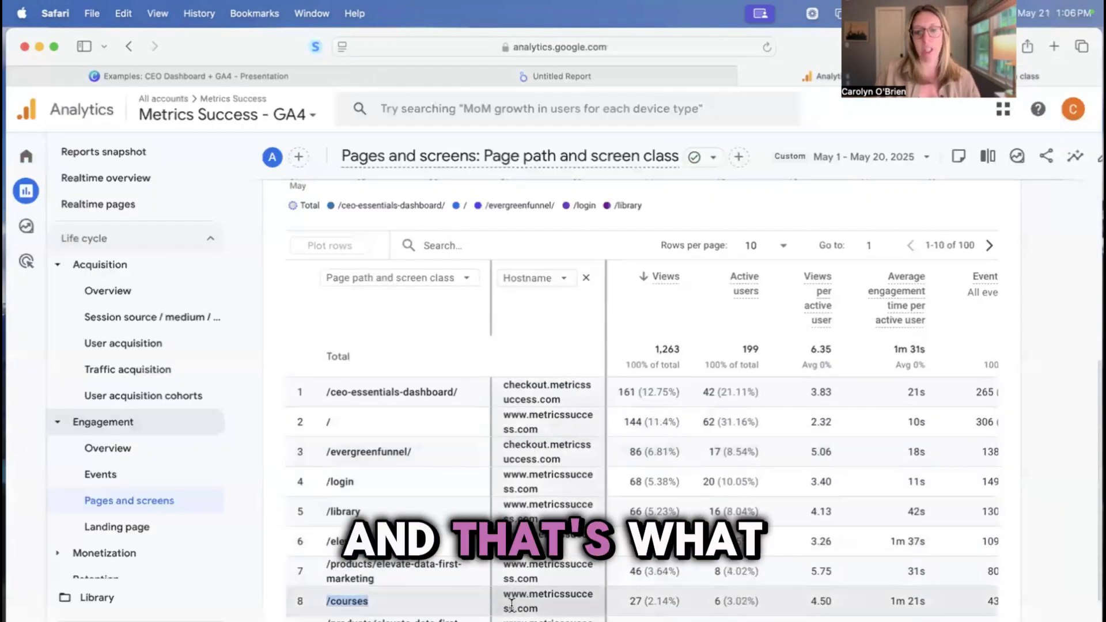
pyautogui.click(483, 79)
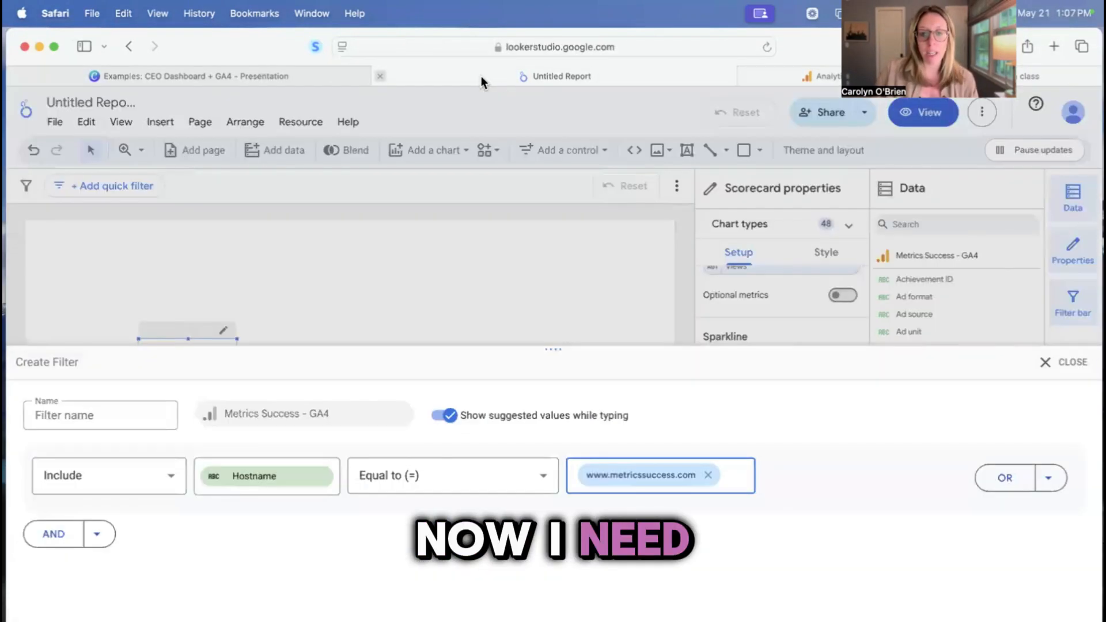
pyautogui.click(58, 534)
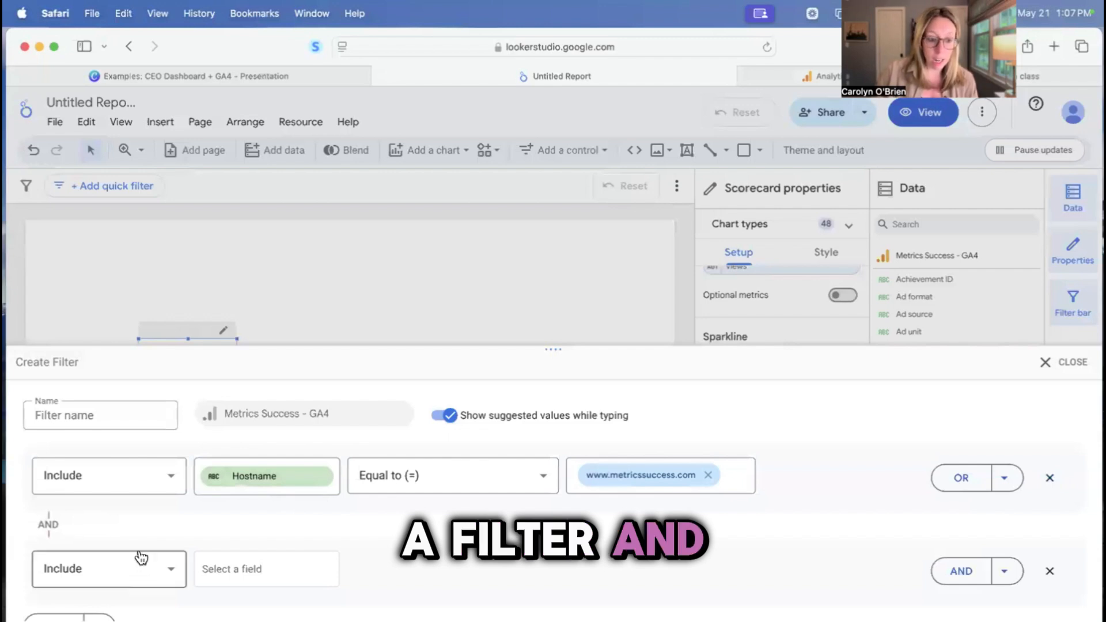
pyautogui.click(269, 570)
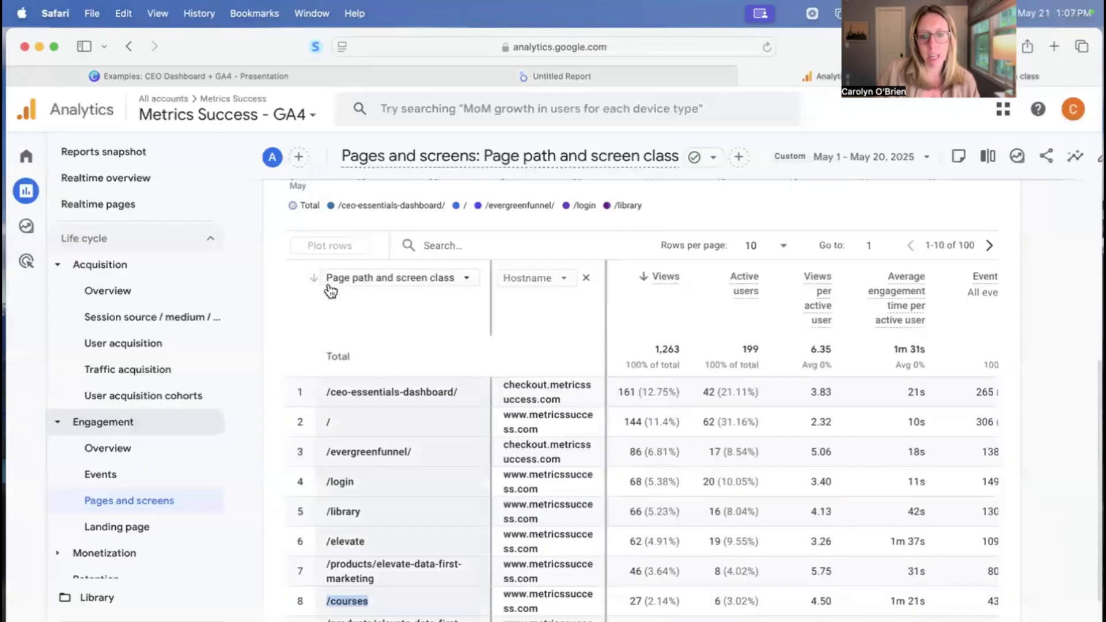
pyautogui.click(569, 81)
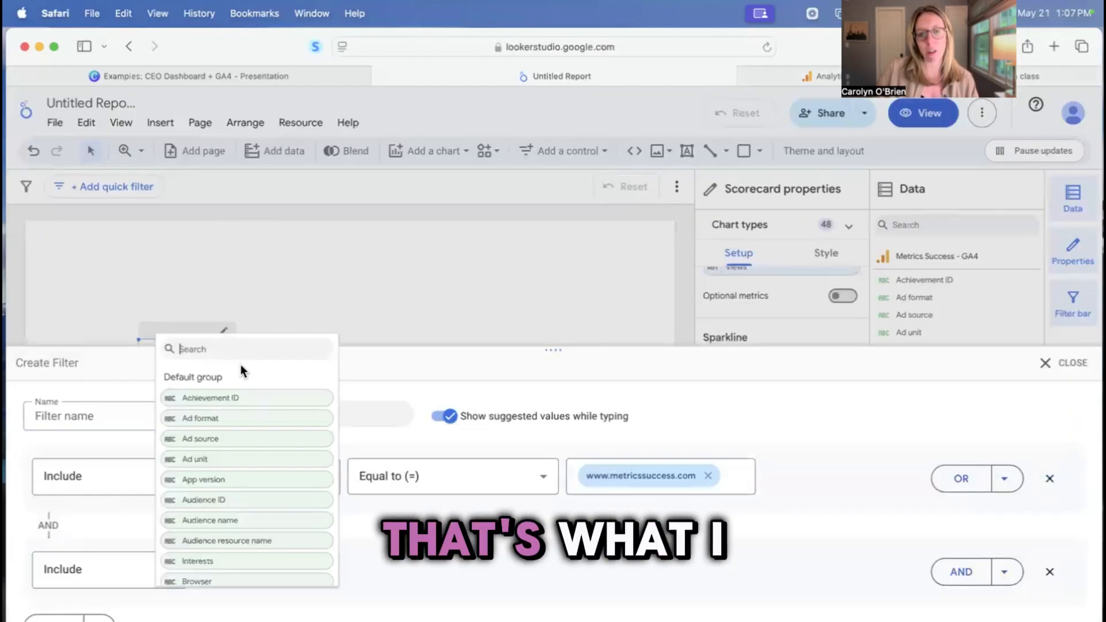
pyautogui.write('page')
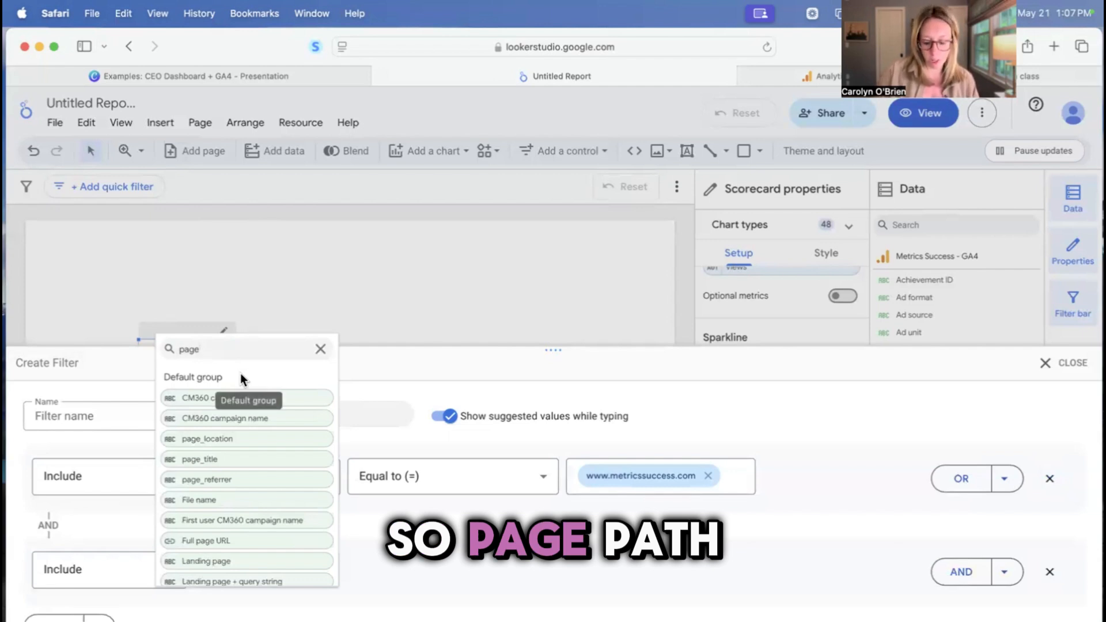
pyautogui.write(' path')
pyautogui.click(237, 540)
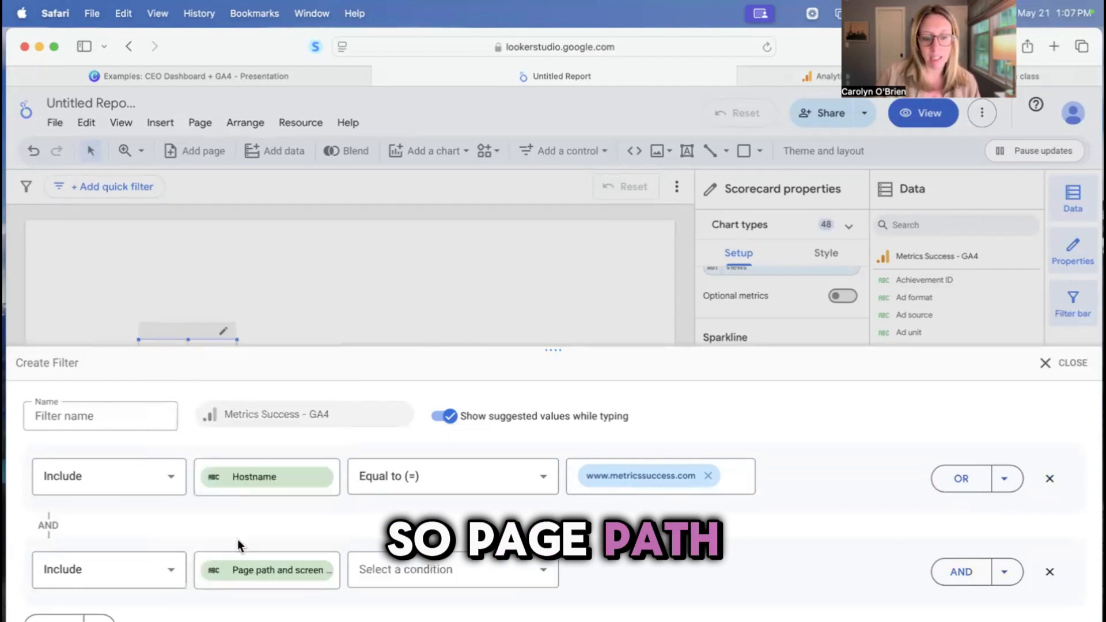
# Step: Set the page path condition to Equal to (=) with the value /courses
pyautogui.click(468, 577)
pyautogui.click(455, 375)
pyautogui.click(653, 570)
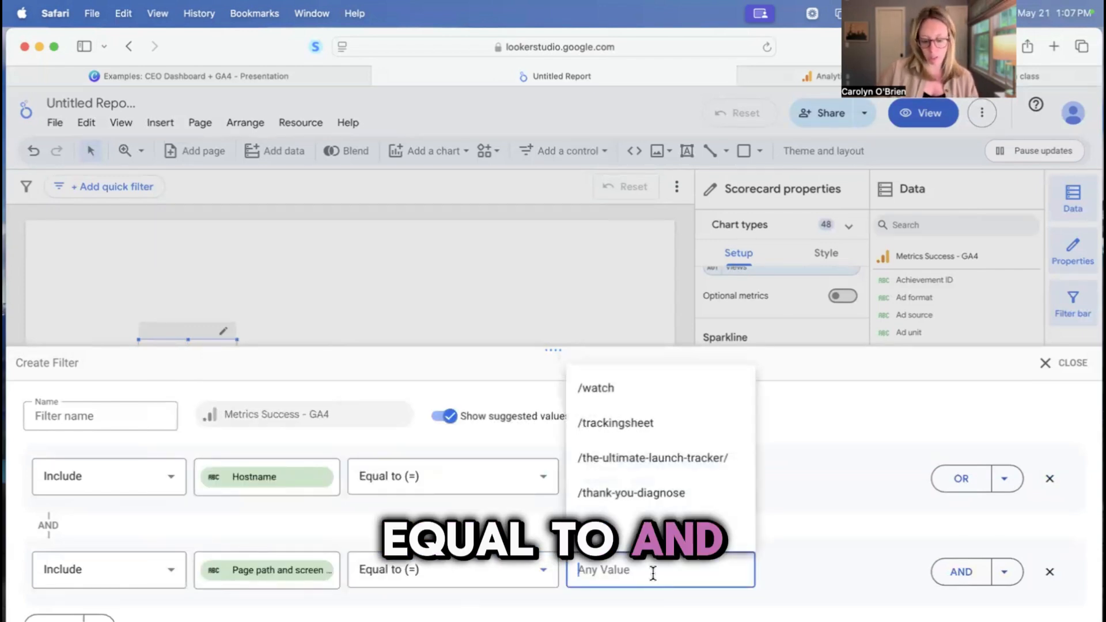
pyautogui.write('/cour')
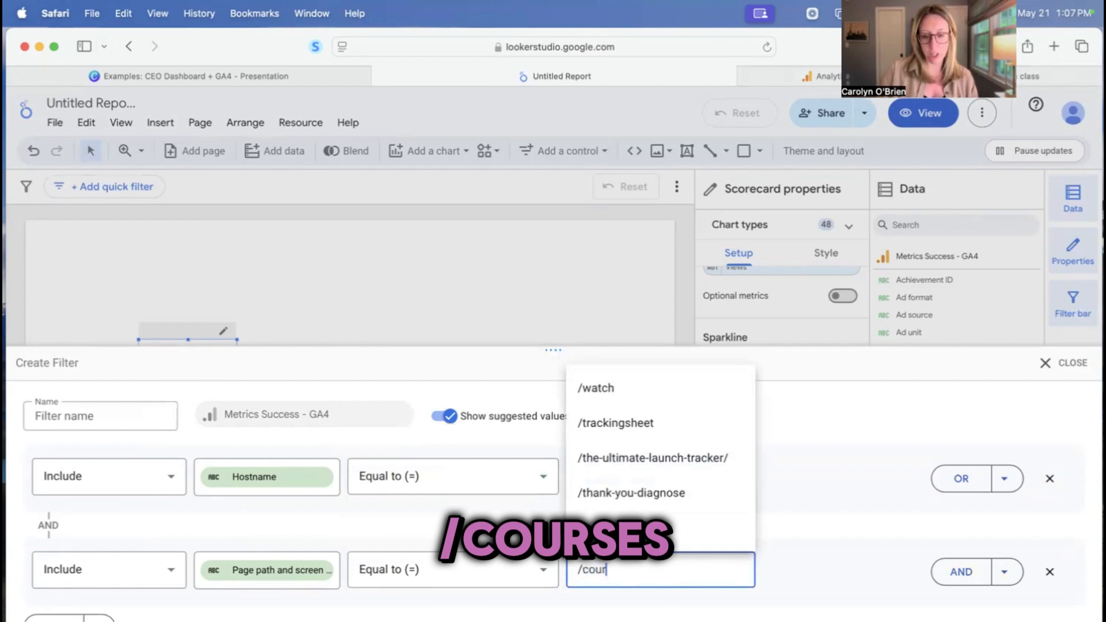
pyautogui.write('ses')
pyautogui.press('Return')
# Step: Check the exact /courses path in Google Analytics, and save the combined hostname and page path filter on the scorecard
pyautogui.click(813, 76)
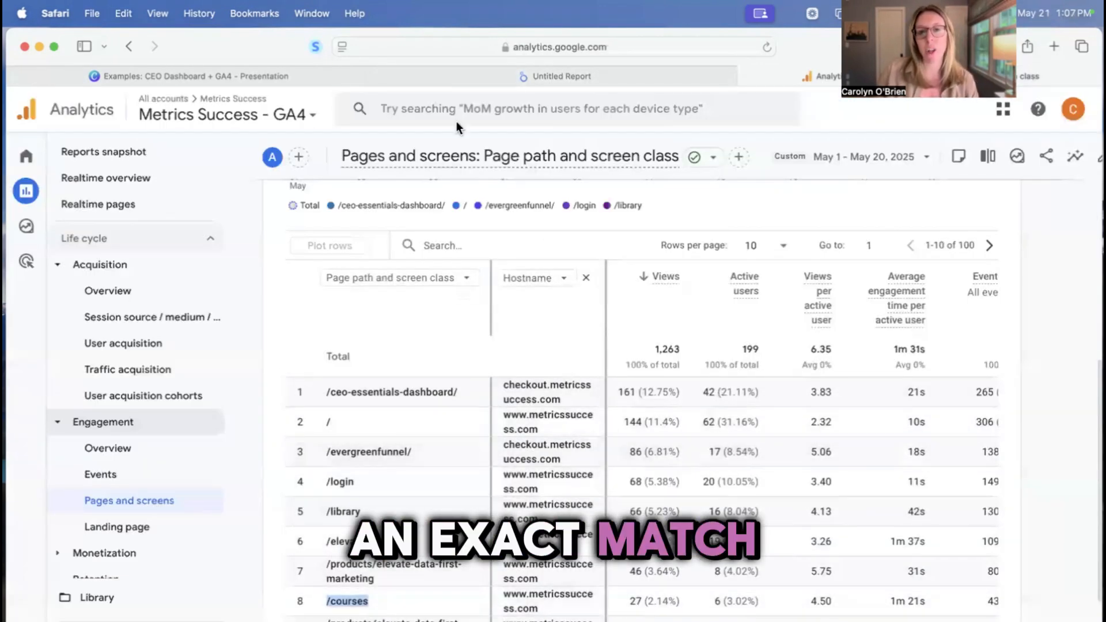
pyautogui.click(562, 76)
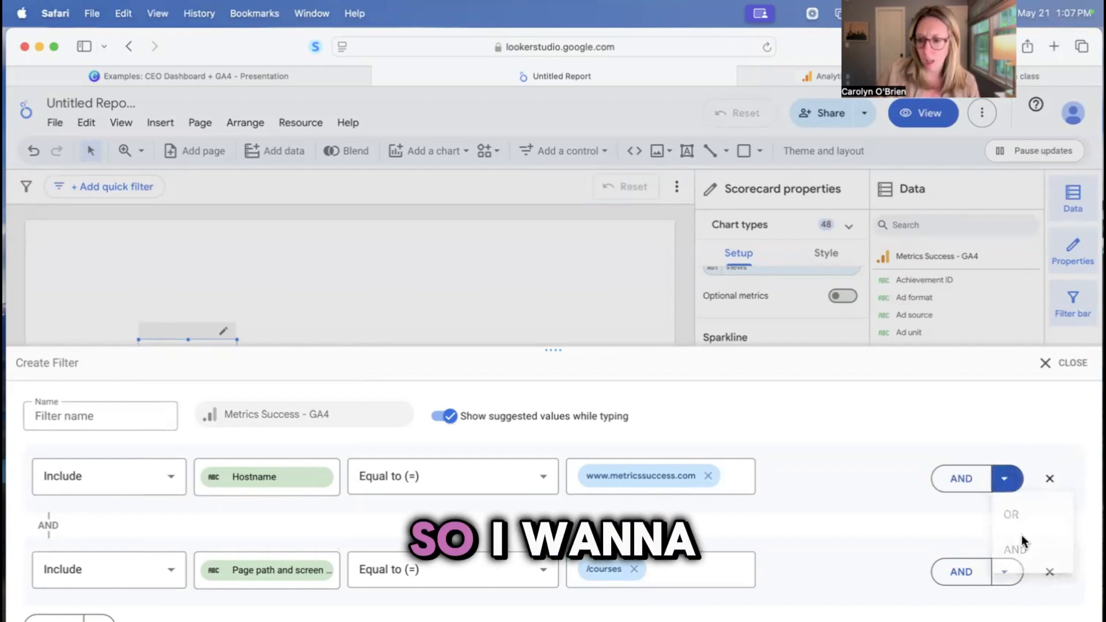
pyautogui.click(1021, 536)
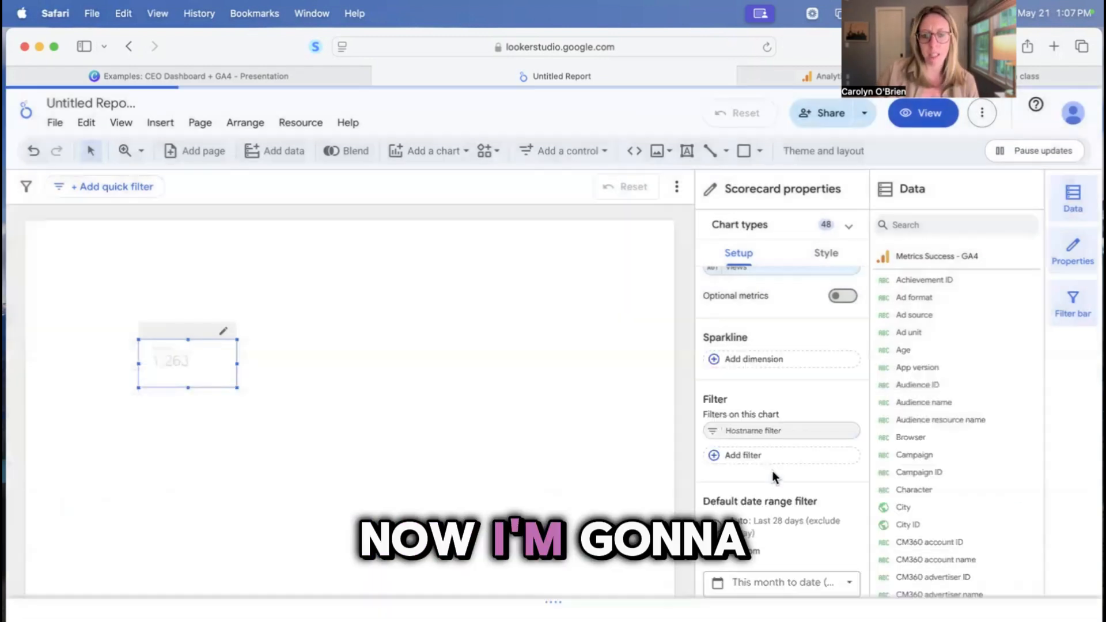
pyautogui.scroll(-1, 633, 355)
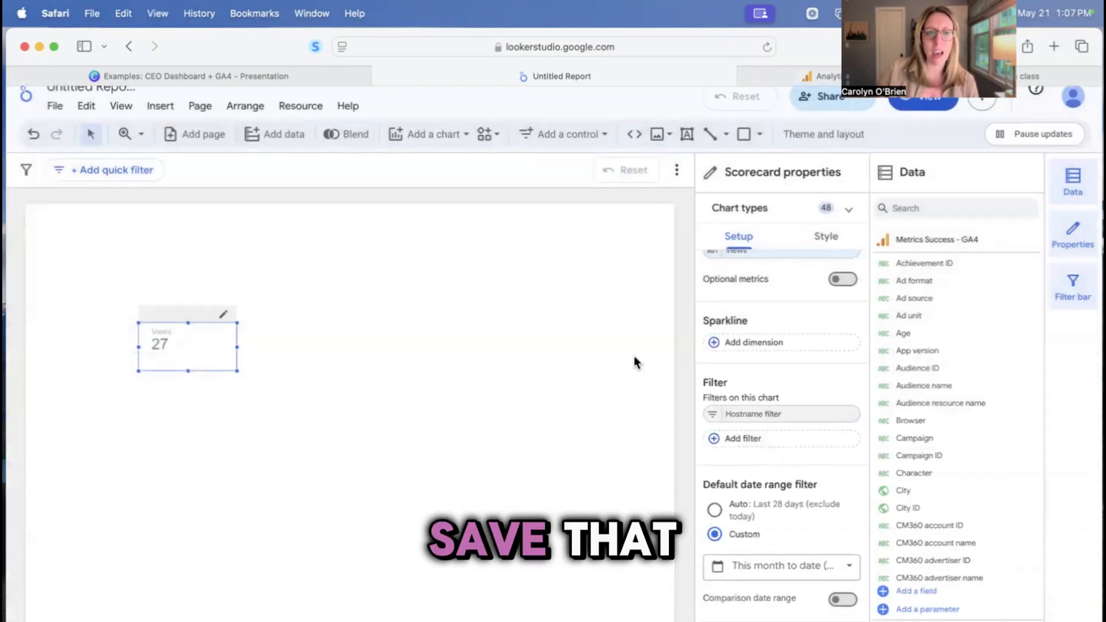
pyautogui.scroll(1, 634, 355)
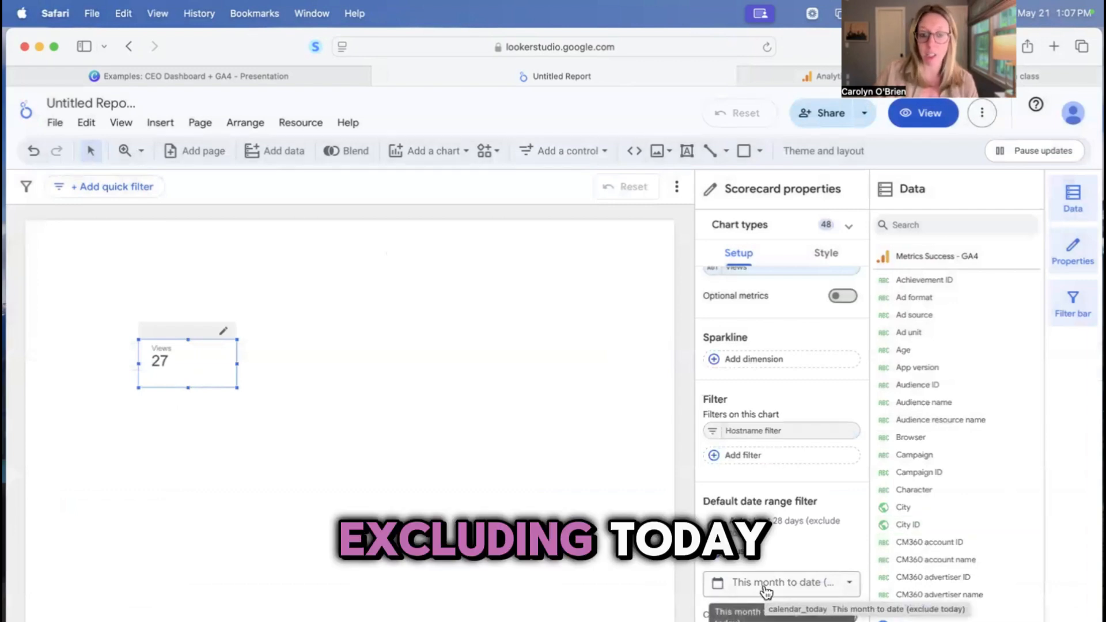
# Step: Compare the filtered Views scorecard with the views and active users of the /courses row in Google Analytics
pyautogui.click(807, 77)
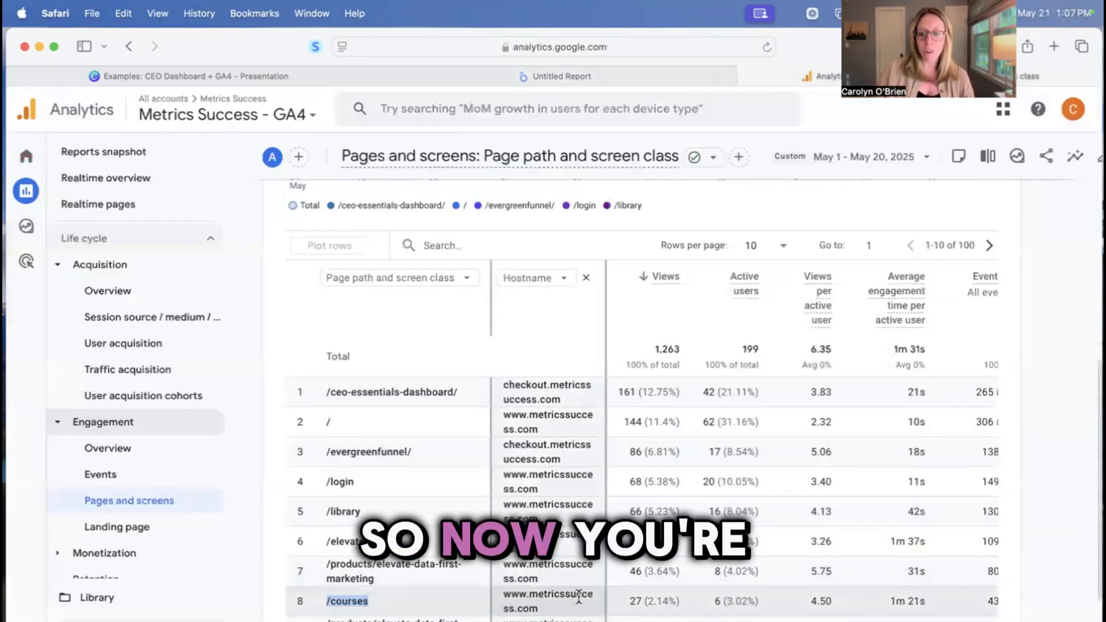
pyautogui.click(493, 75)
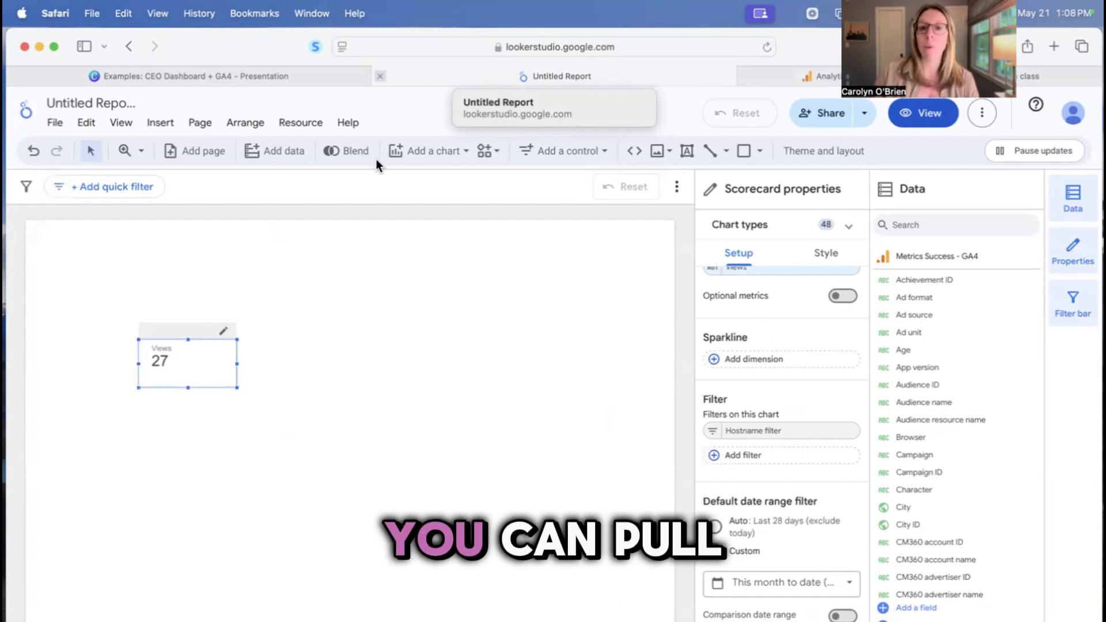
pyautogui.click(804, 74)
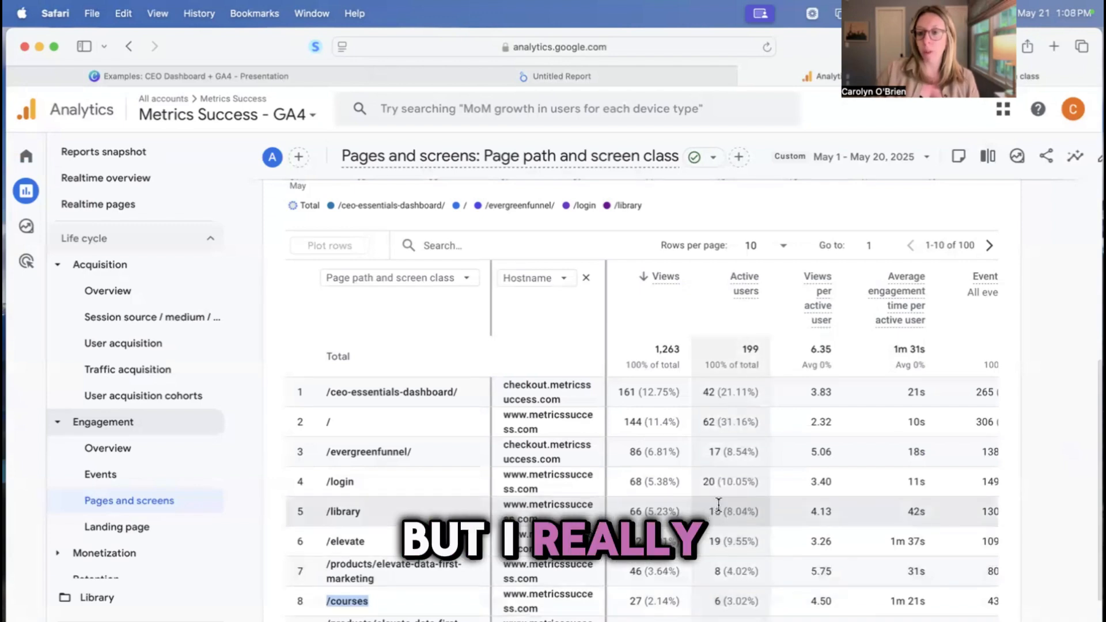
pyautogui.click(651, 76)
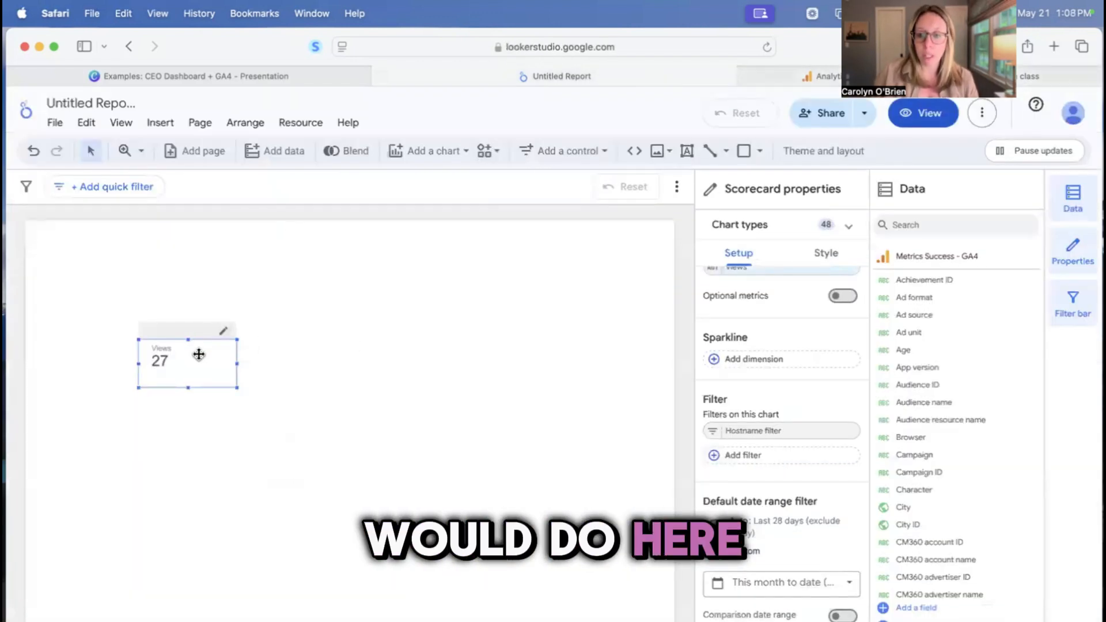
# Step: Search the data fields for "active" and replace the scorecard's Views metric with 7-day active users
pyautogui.scroll(3, 755, 331)
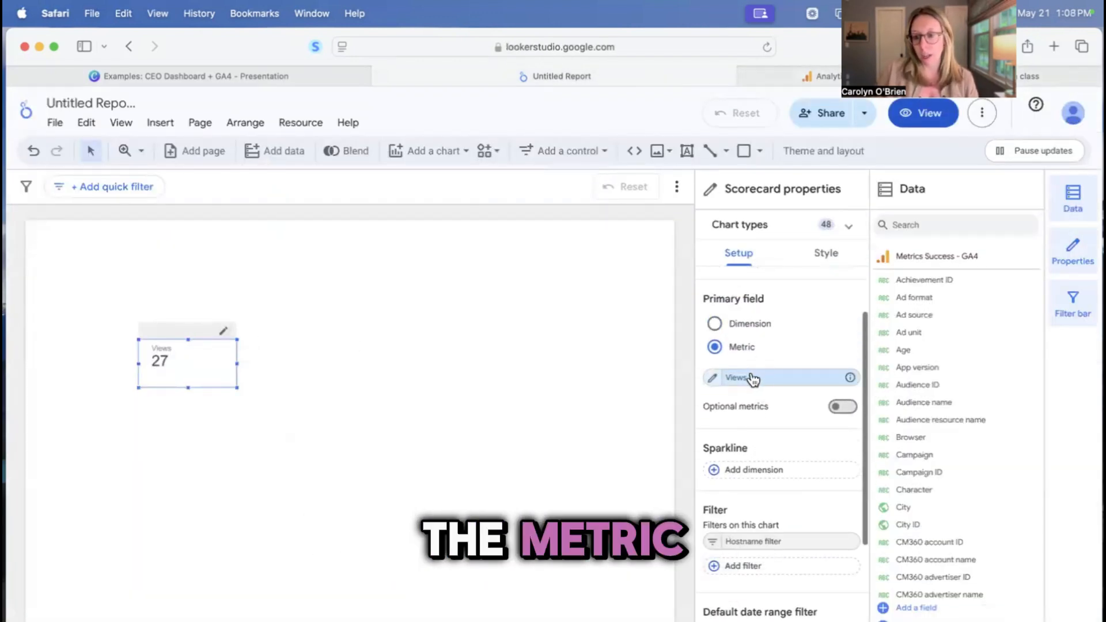
pyautogui.click(935, 227)
pyautogui.write('ac')
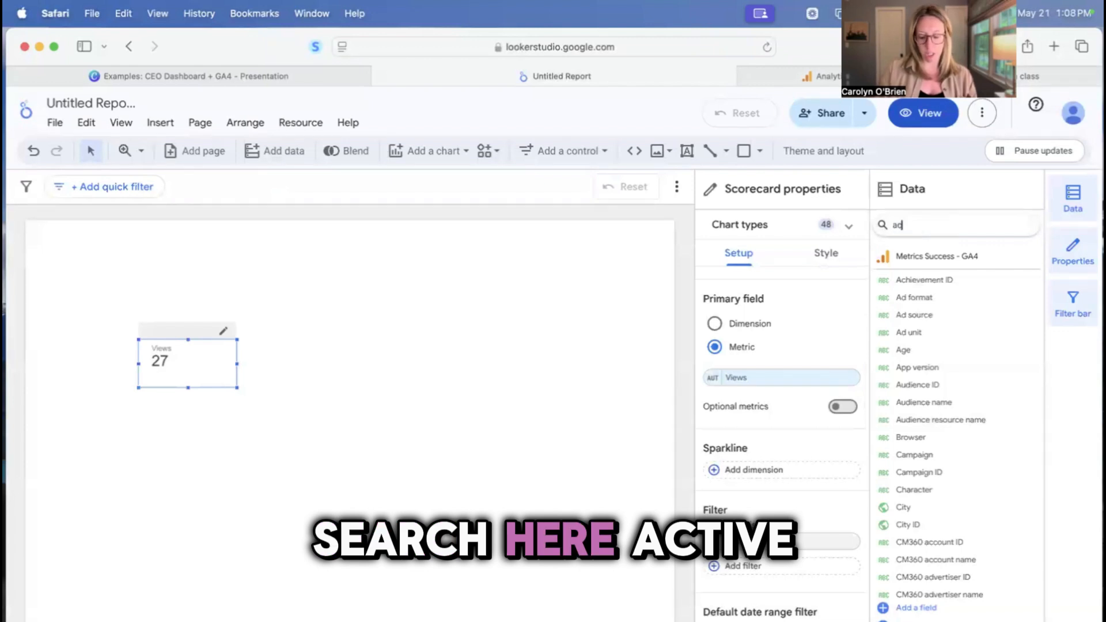
pyautogui.write('tive')
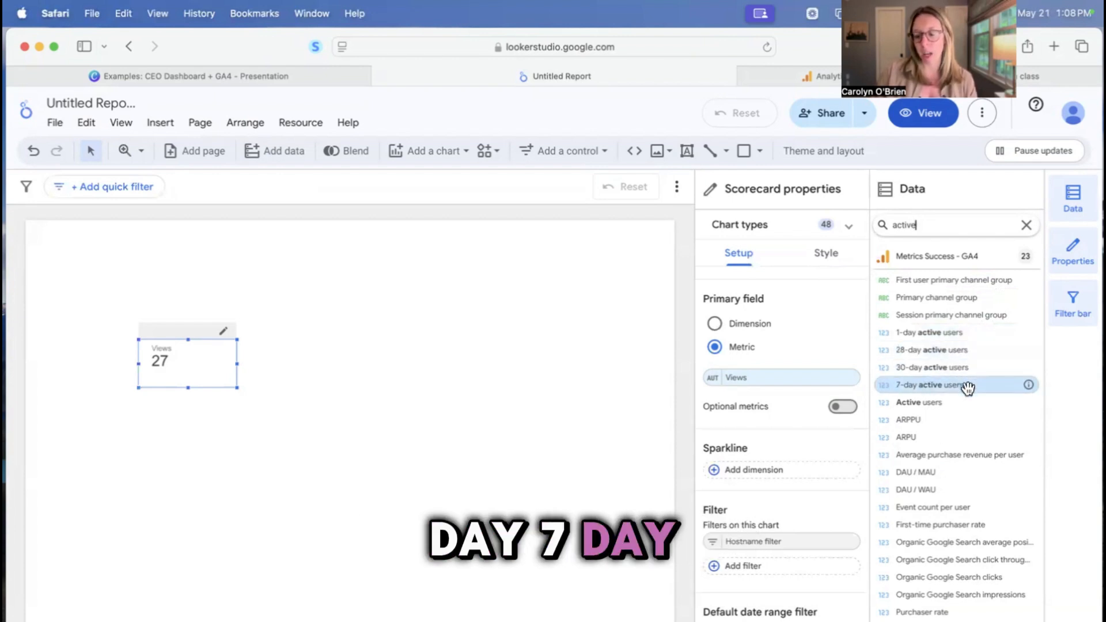
pyautogui.moveTo(810, 363); pyautogui.dragTo(787, 355)
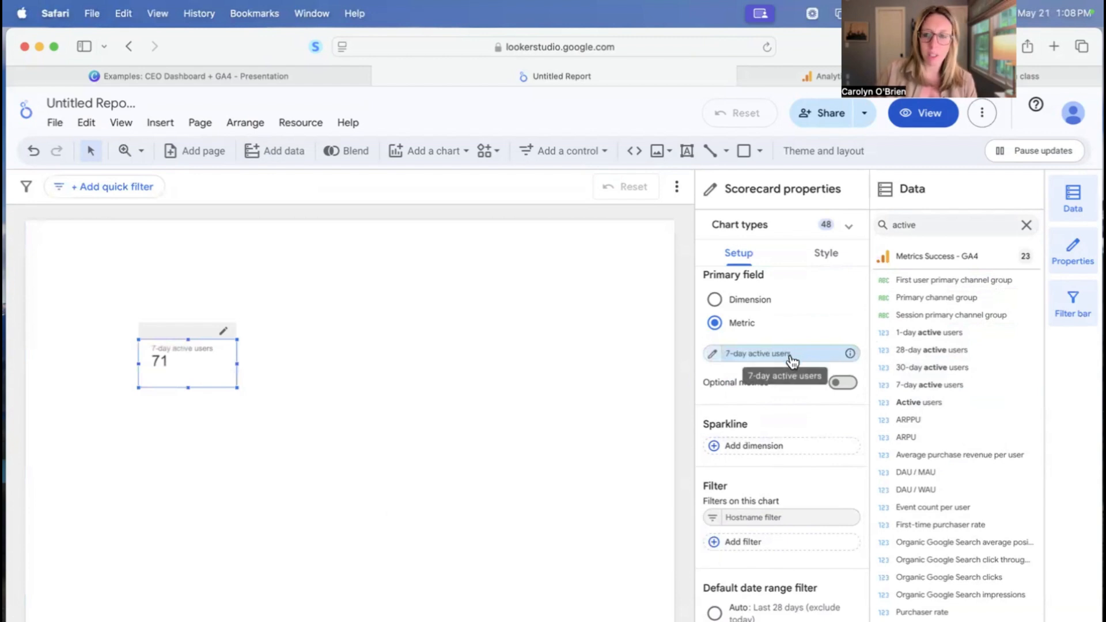
# Step: Rename the scorecard's Hostname filter to "/Courses Page" and save it
pyautogui.scroll(-3, 775, 438)
pyautogui.click(773, 427)
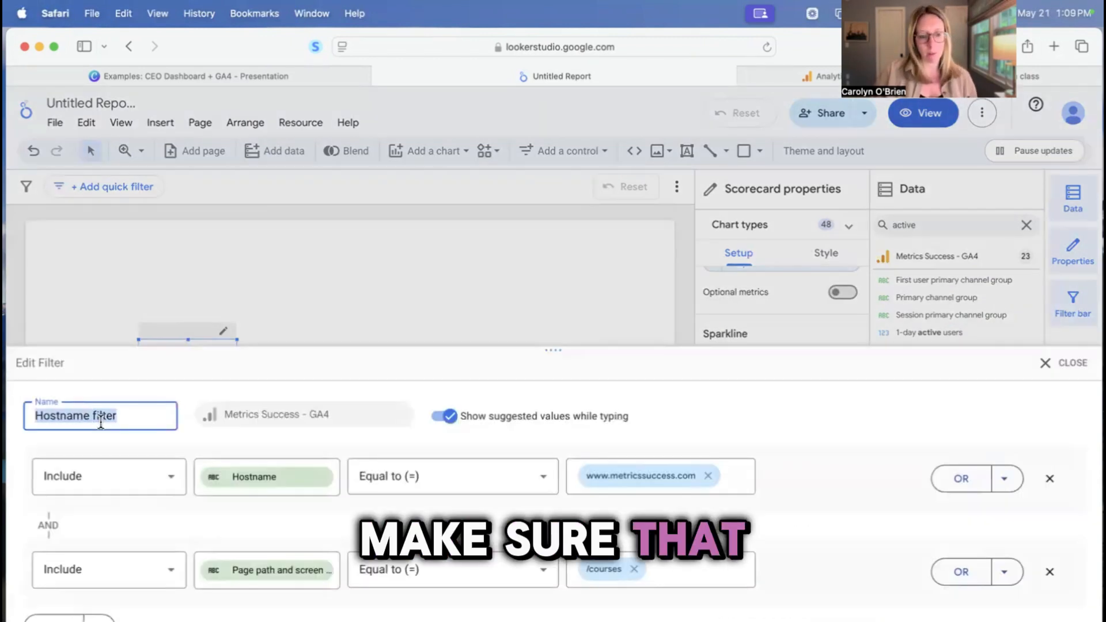
pyautogui.write('/Courses Page')
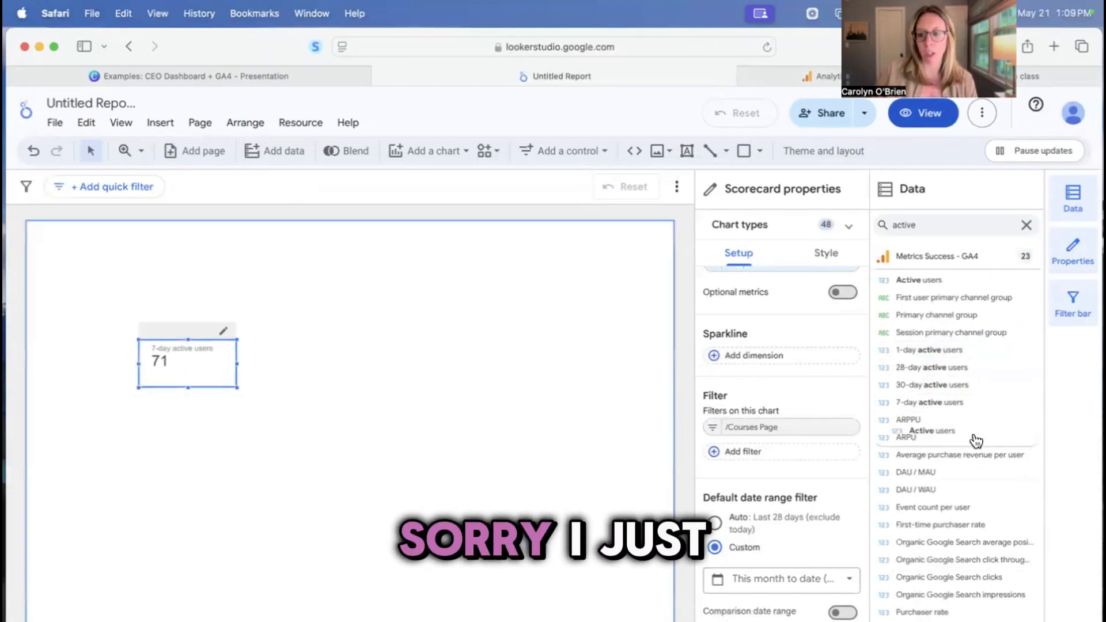
# Step: Replace the scorecard's 7-day active users metric with Active users and compare it with the /courses row in Google Analytics
pyautogui.scroll(2, 810, 328)
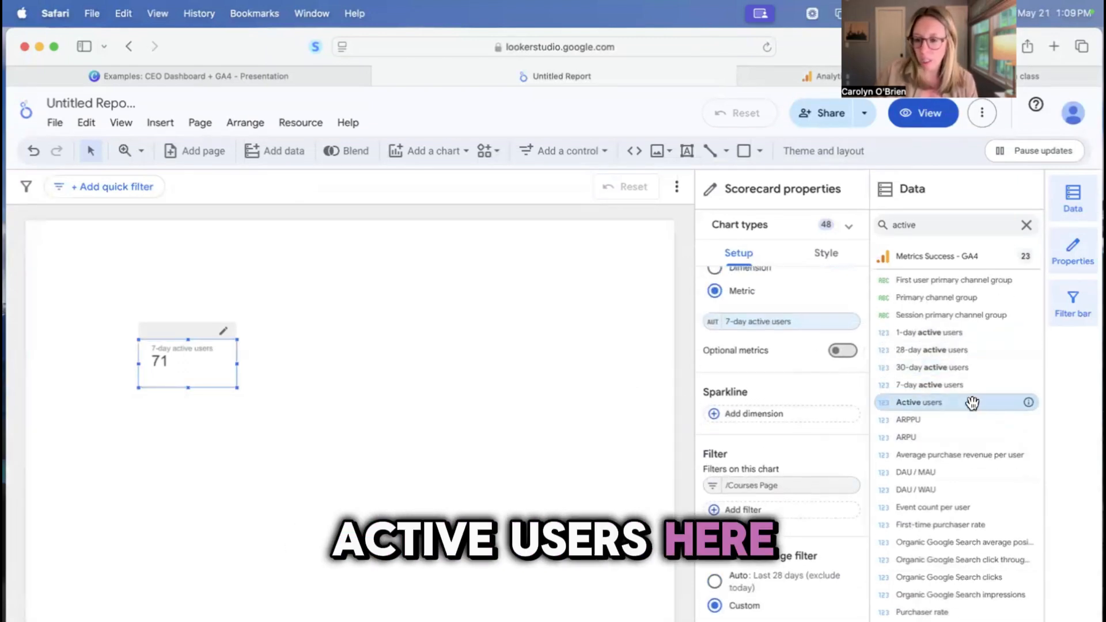
pyautogui.moveTo(976, 401); pyautogui.dragTo(816, 327)
pyautogui.click(820, 76)
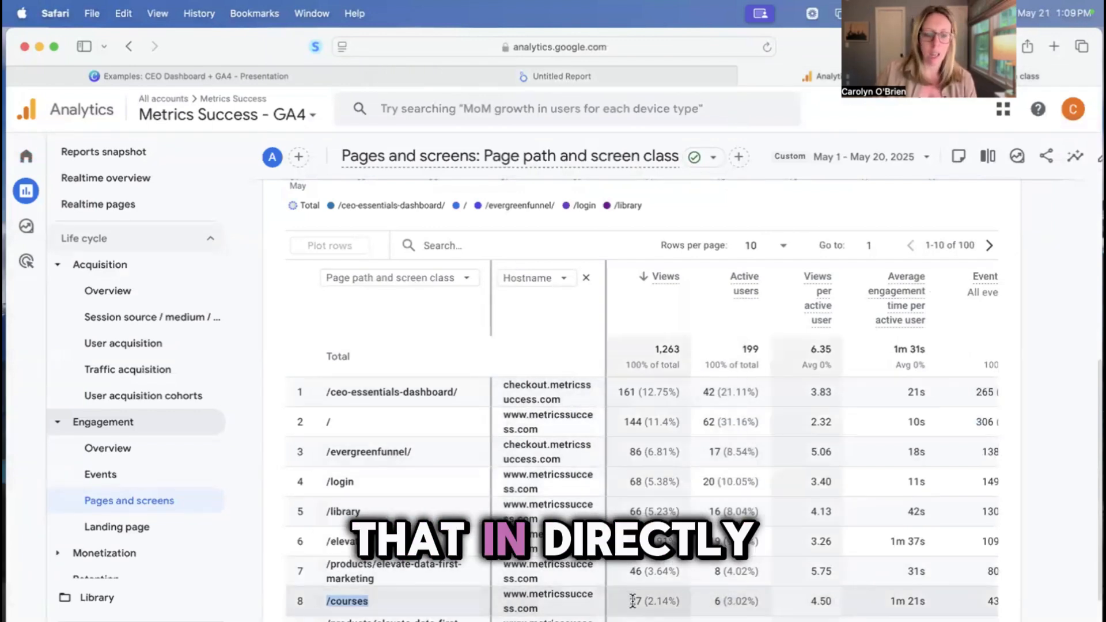
pyautogui.click(614, 72)
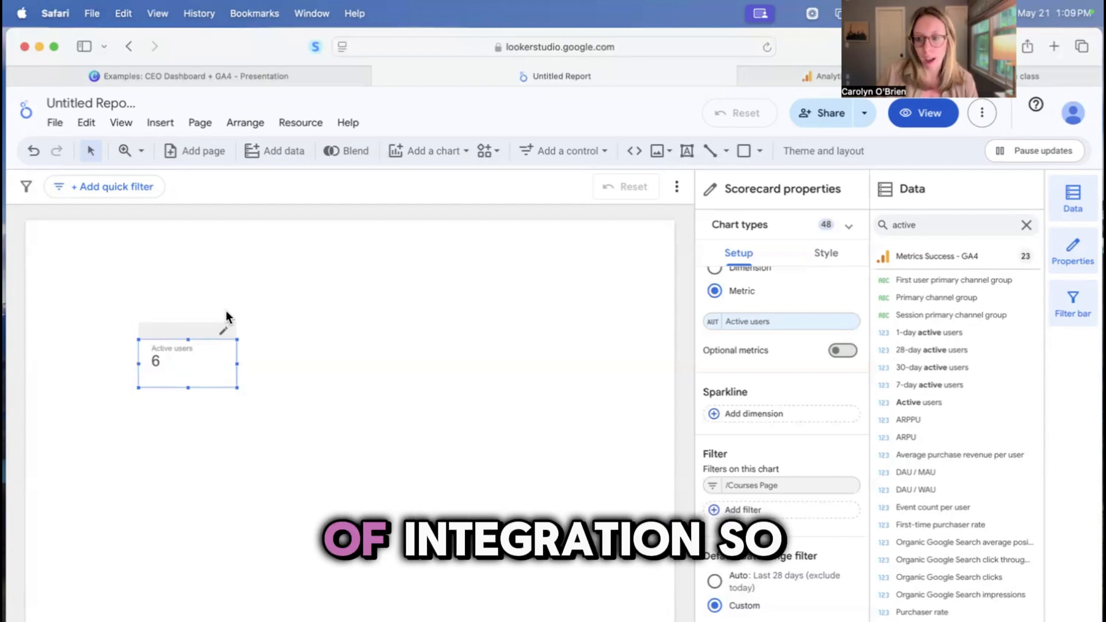
# Step: Insert a plain table below the scorecard and widen it across most of the canvas
pyautogui.click(458, 150)
pyautogui.click(411, 209)
pyautogui.click(304, 297)
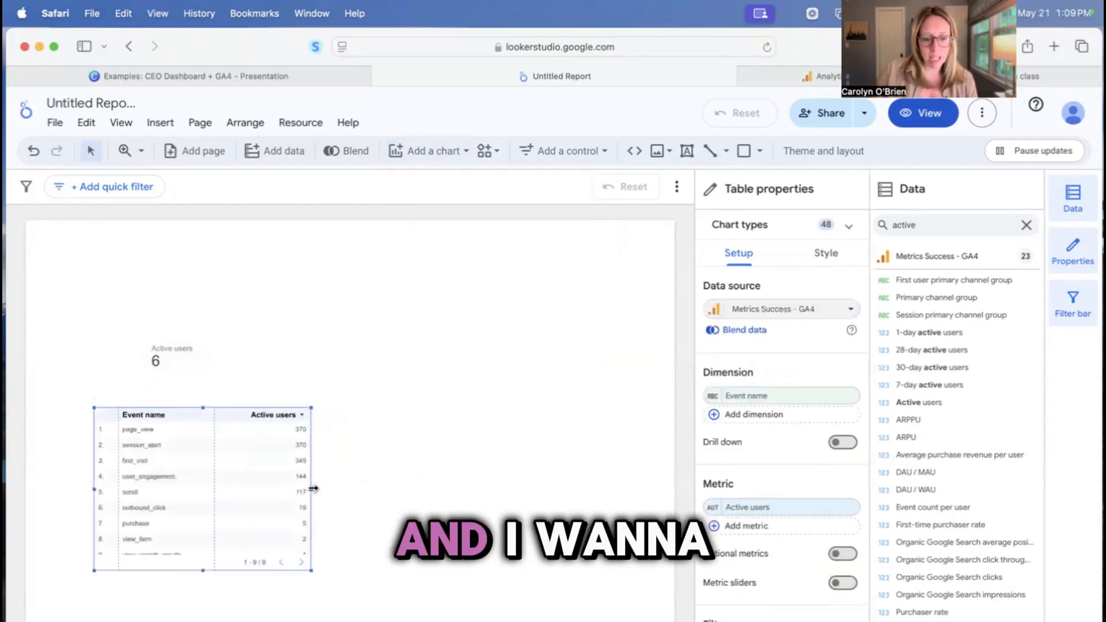
pyautogui.moveTo(313, 489); pyautogui.dragTo(450, 489)
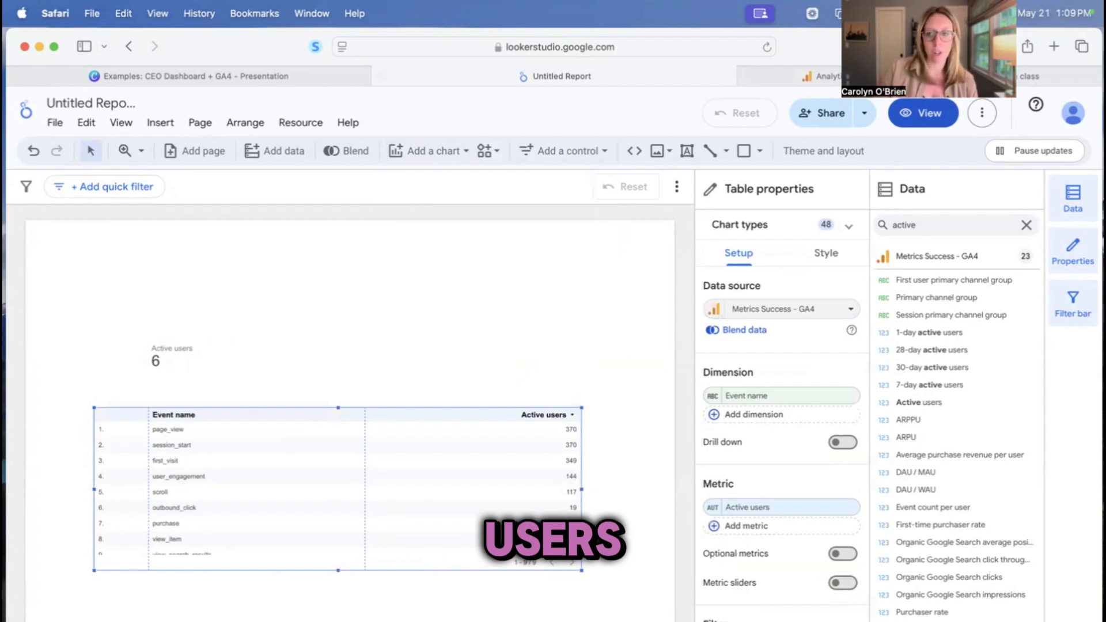
# Step: Review the page path breakdown in the Pages and screens report in Google Analytics, and return to the Looker Studio report
pyautogui.click(818, 77)
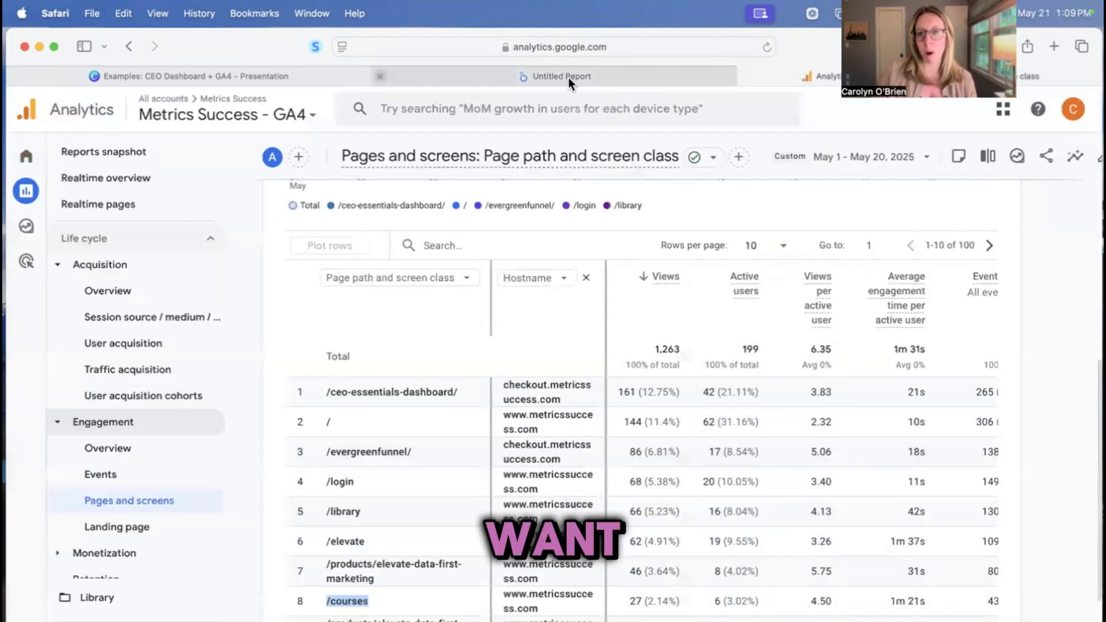
pyautogui.moveTo(568, 81)
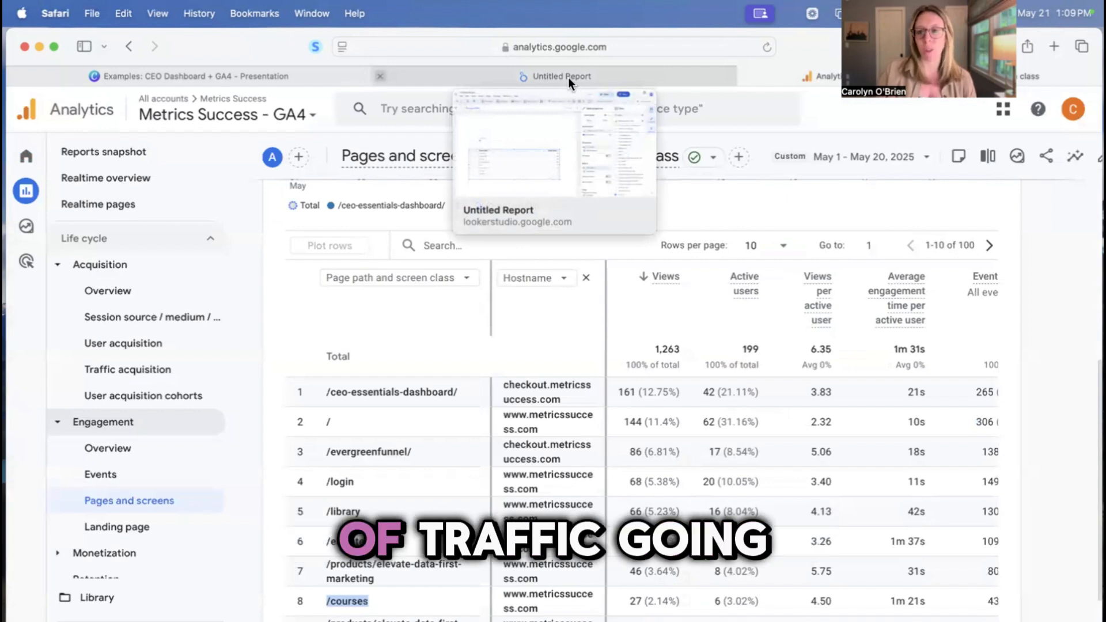
pyautogui.click(568, 75)
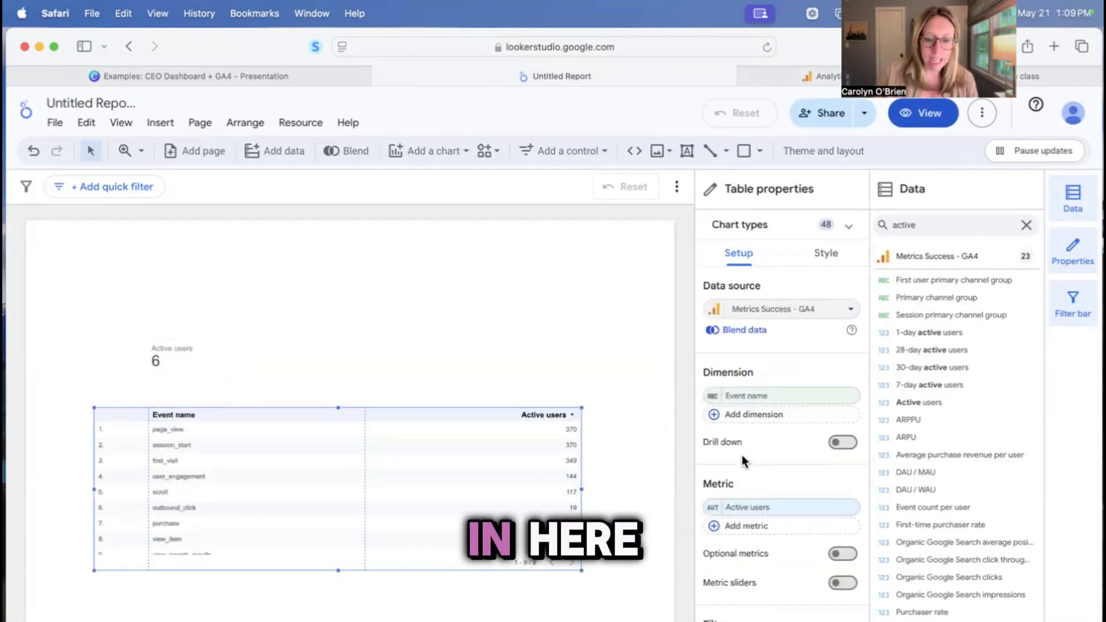
# Step: Set the table's dimension to Page path and screen class and compare the table with the Google Analytics pages report
pyautogui.scroll(-4, 741, 454)
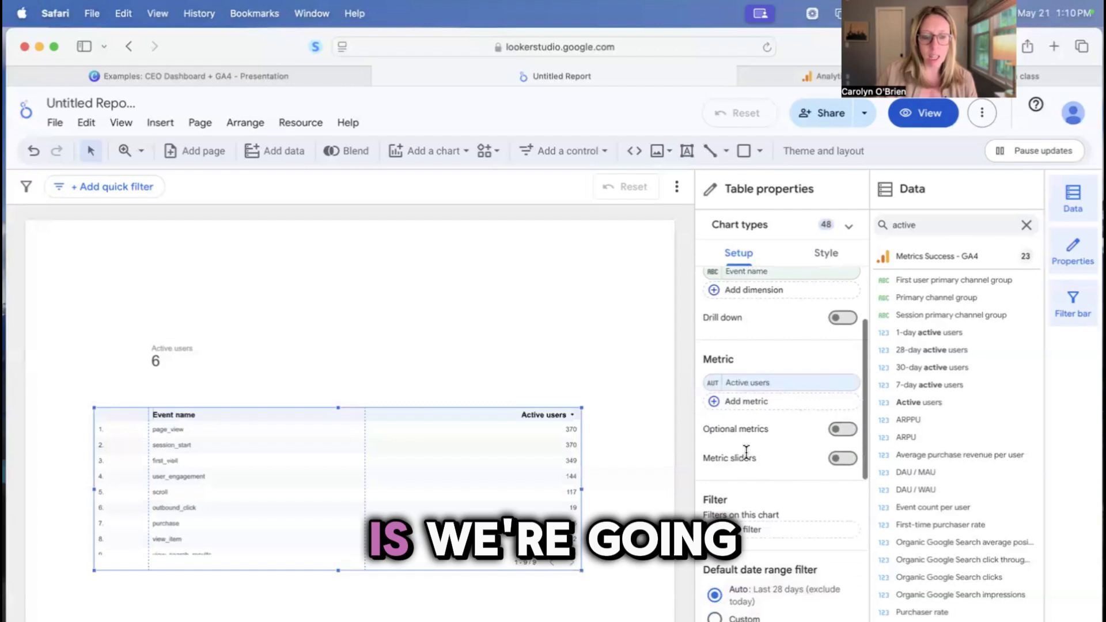
pyautogui.scroll(2, 756, 365)
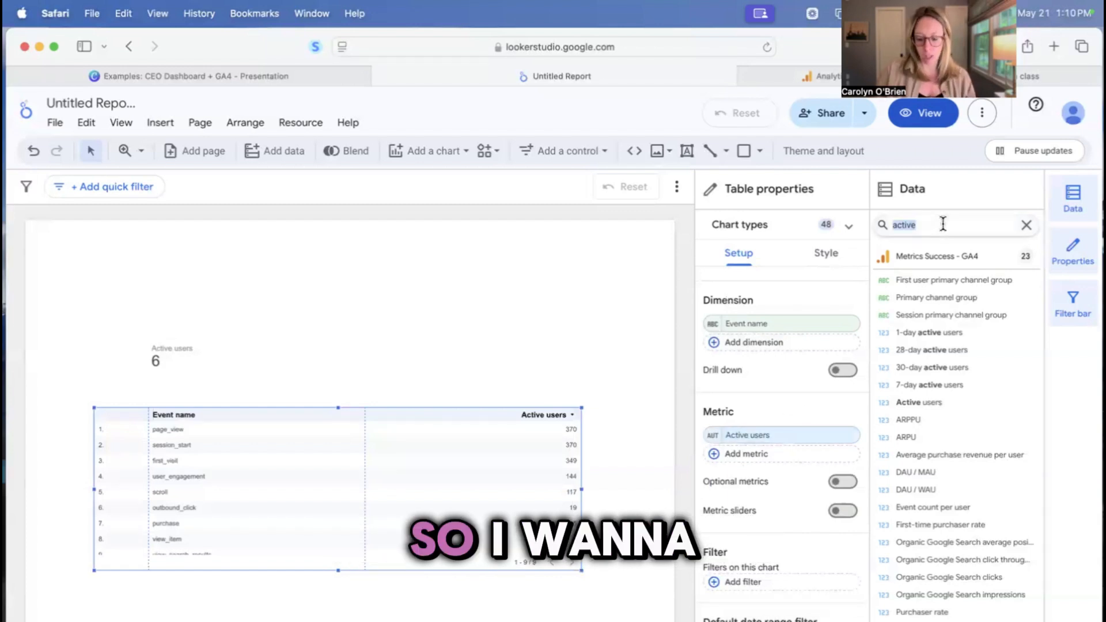
pyautogui.write('age pat')
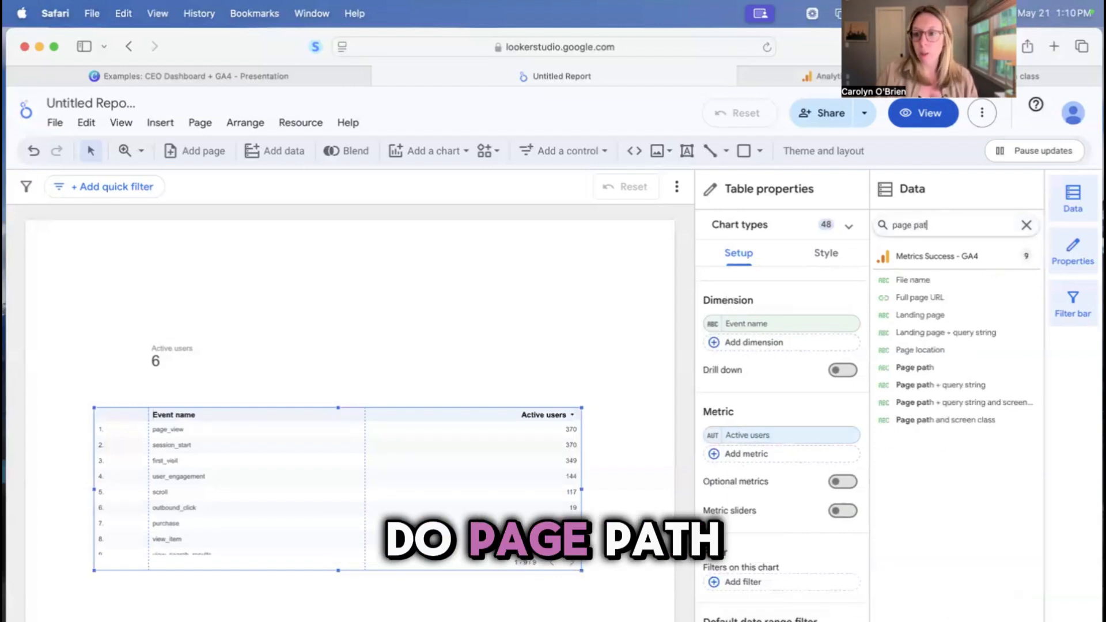
pyautogui.moveTo(940, 420); pyautogui.dragTo(791, 332)
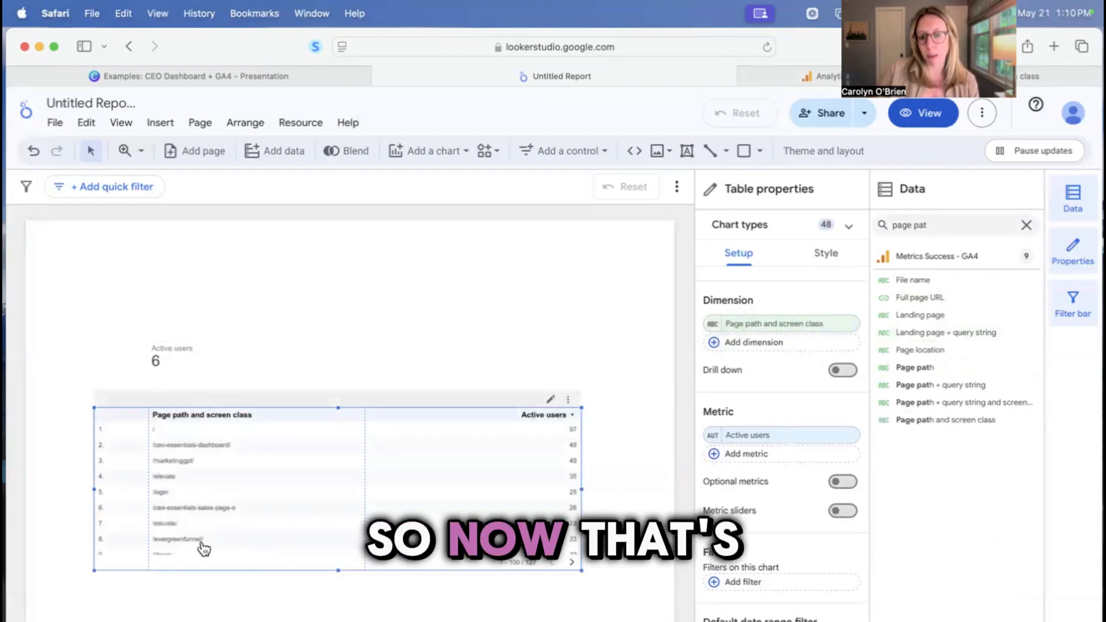
pyautogui.click(752, 75)
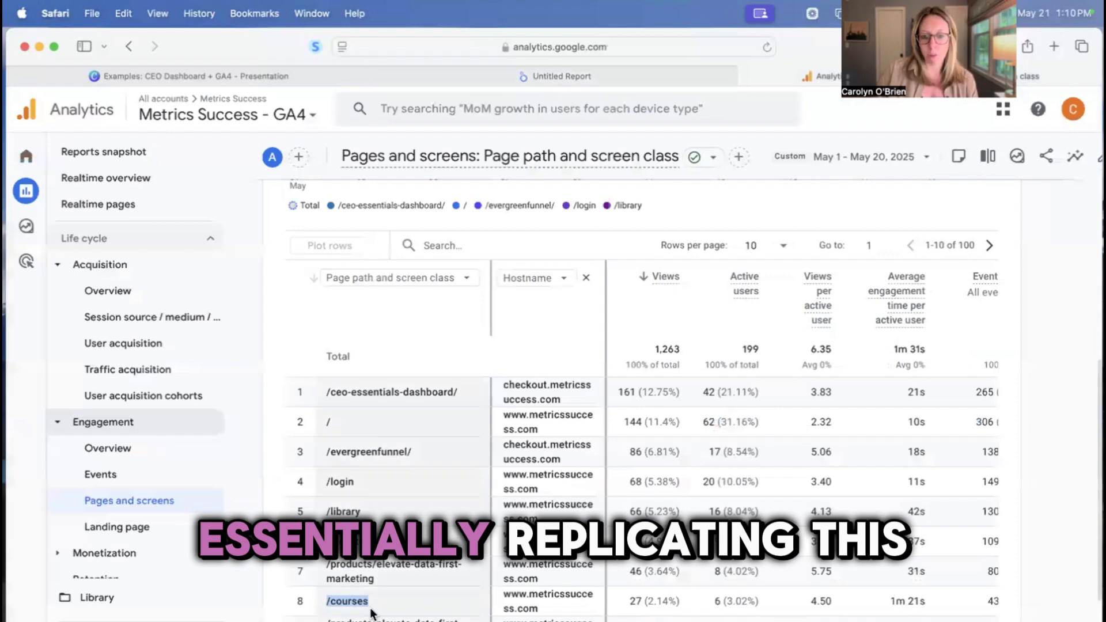
pyautogui.click(618, 72)
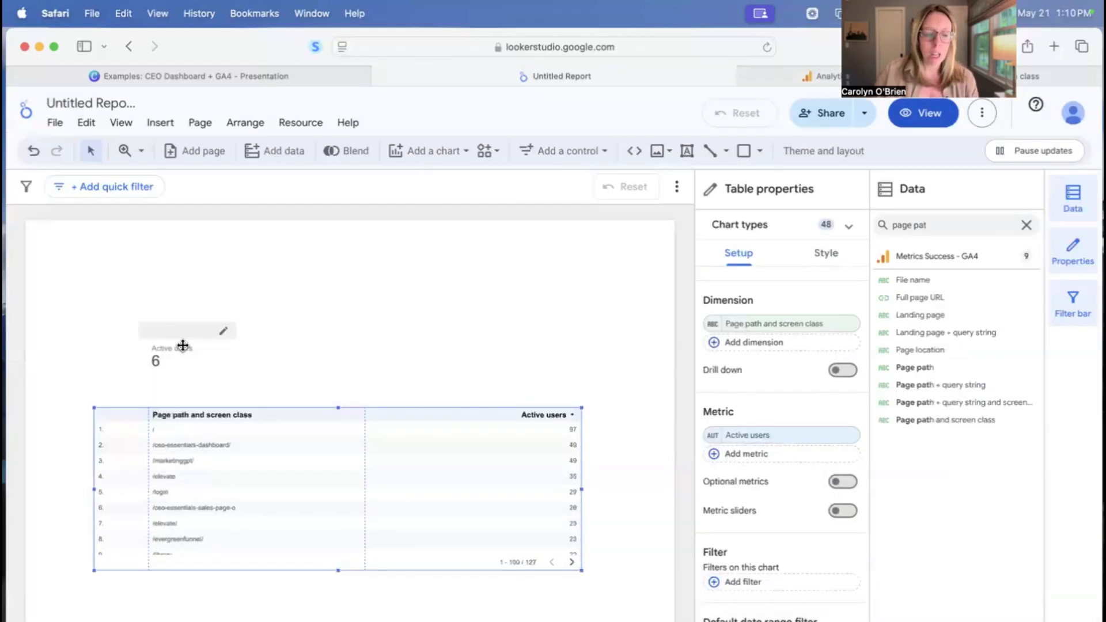
# Step: Search the data fields for "views" and add Views and Views per session as metrics to the table
pyautogui.scroll(10, 782, 379)
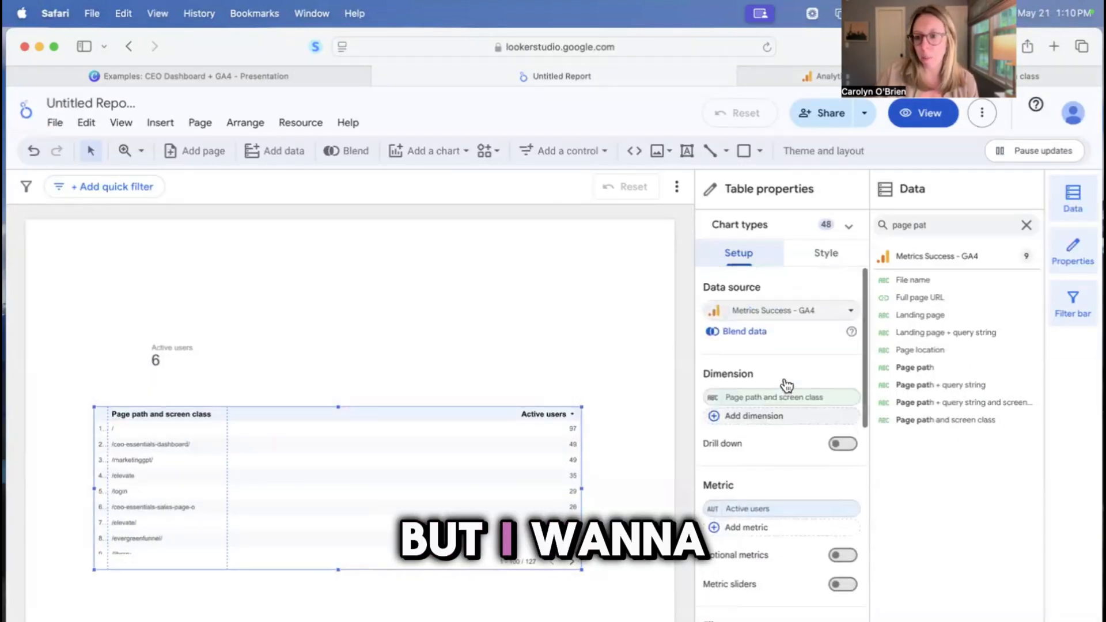
pyautogui.scroll(-2, 782, 379)
pyautogui.tripleClick(958, 225)
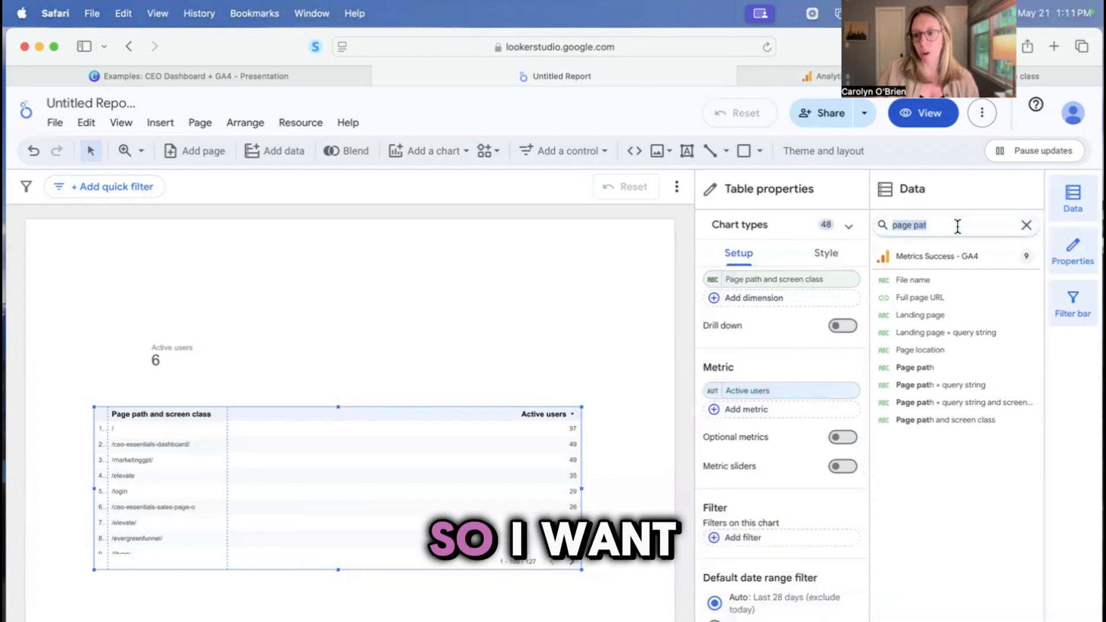
pyautogui.write('views')
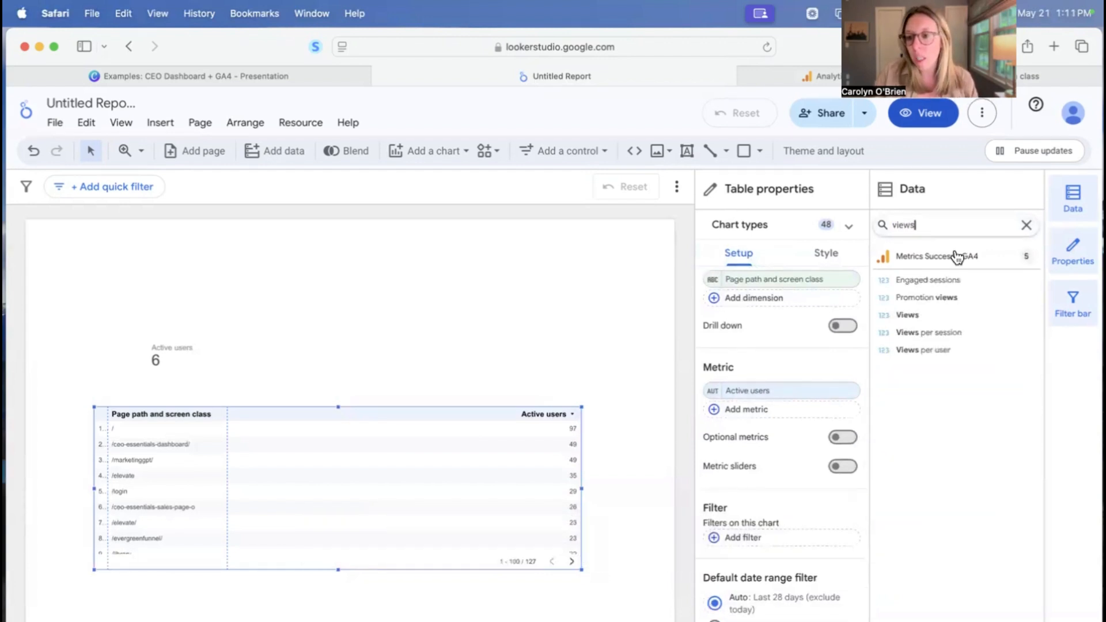
pyautogui.moveTo(909, 314); pyautogui.dragTo(371, 452)
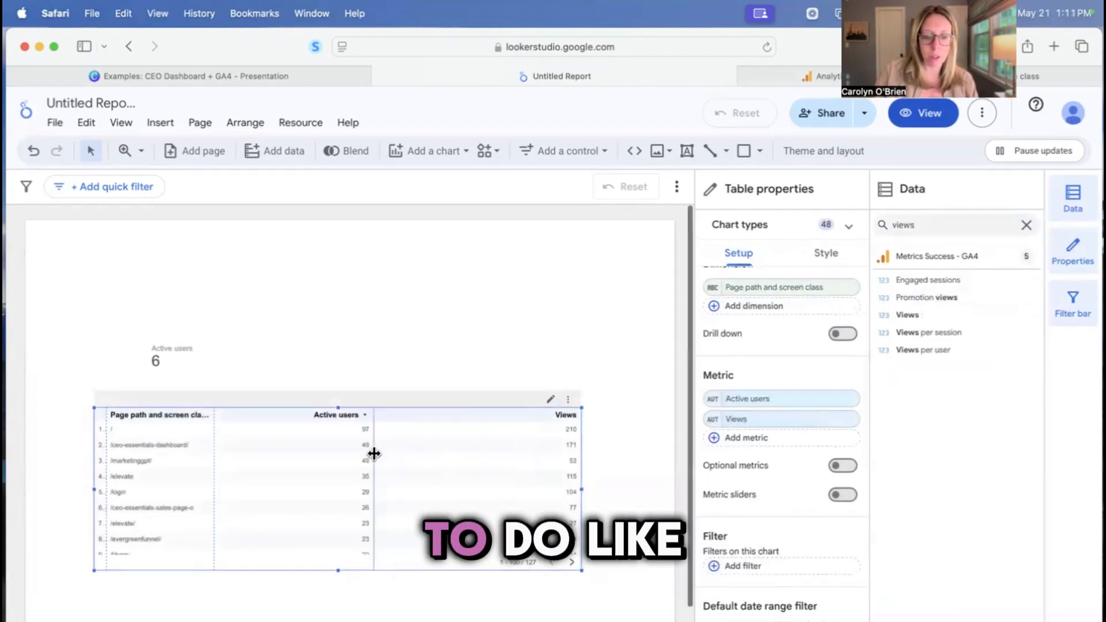
pyautogui.moveTo(925, 333); pyautogui.dragTo(798, 441)
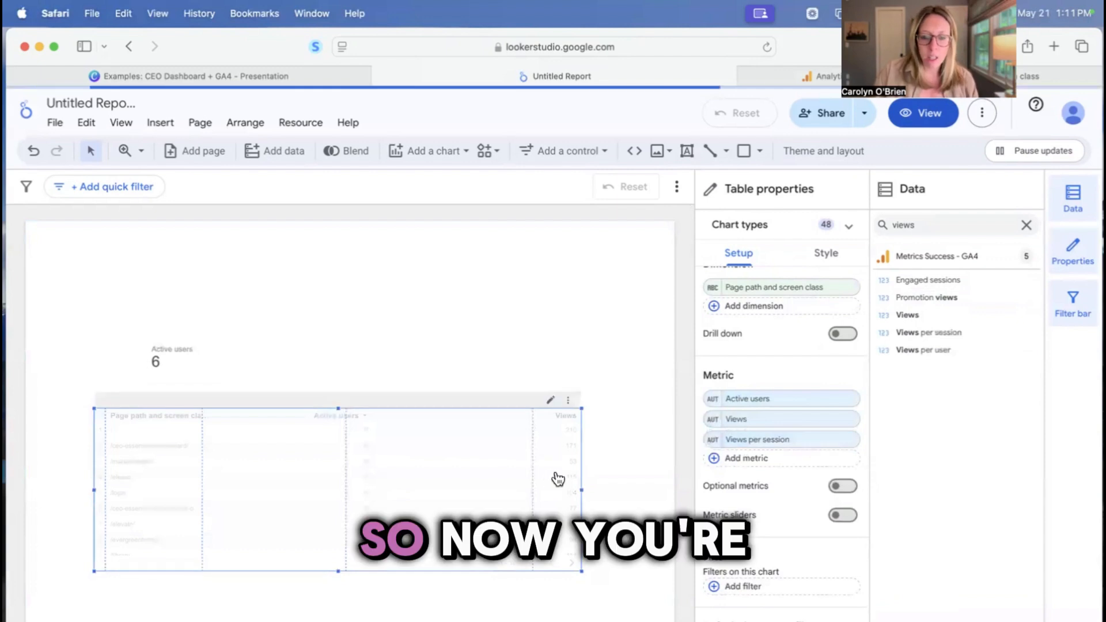
pyautogui.moveTo(529, 471); pyautogui.dragTo(520, 461)
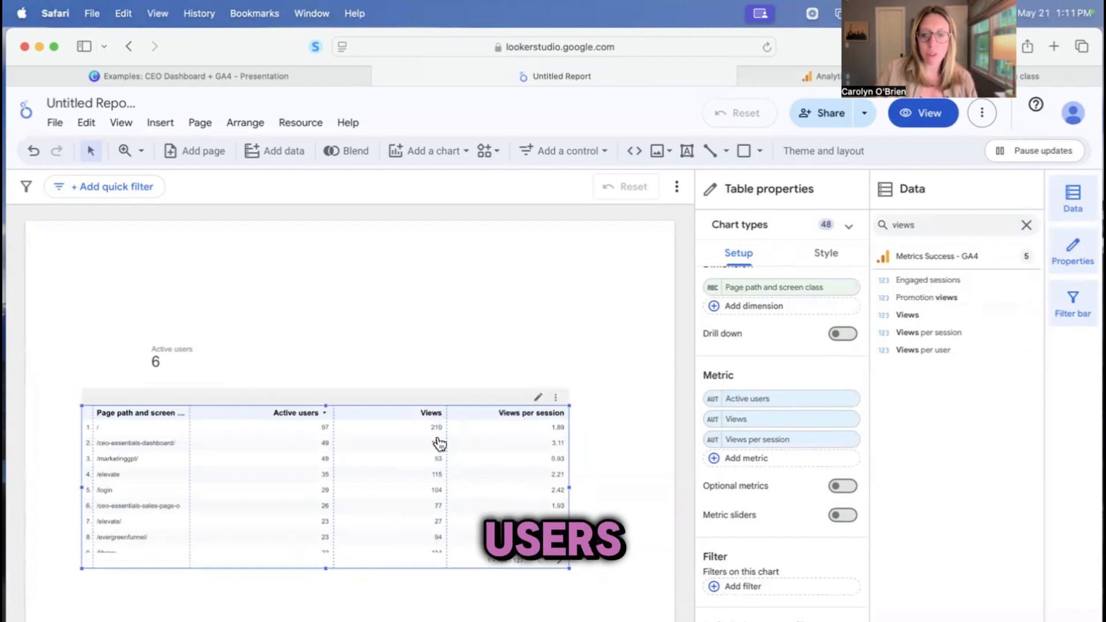
# Step: Examine the table's date range, row count and sort settings, including the fields available for sorting
pyautogui.scroll(-5, 731, 441)
pyautogui.scroll(-3, 733, 442)
pyautogui.scroll(3, 738, 404)
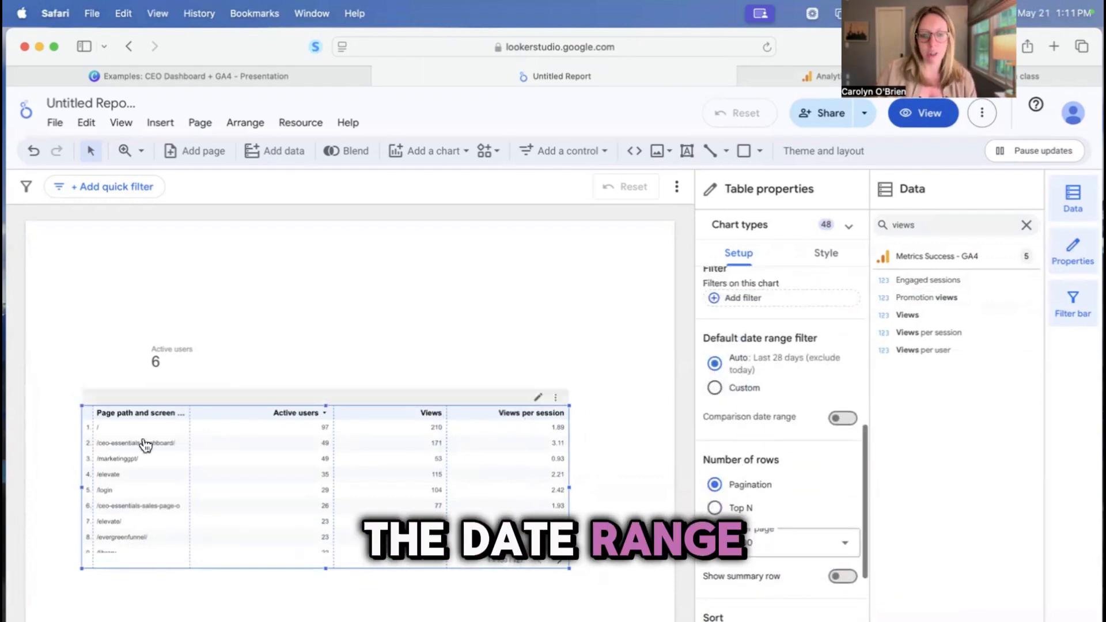
pyautogui.scroll(-3, 730, 404)
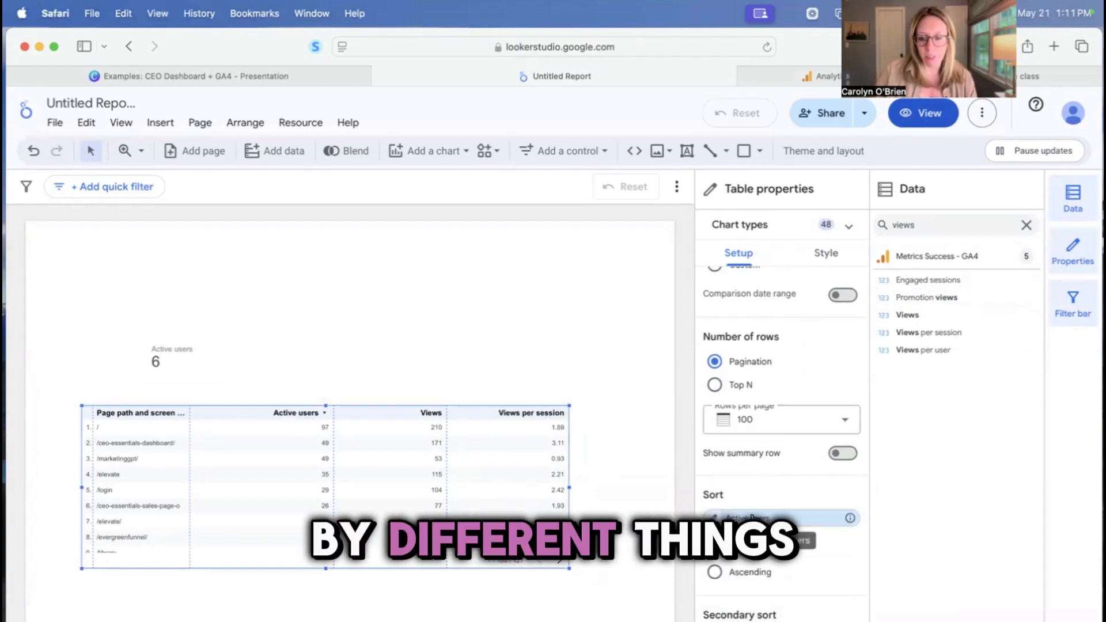
pyautogui.click(763, 517)
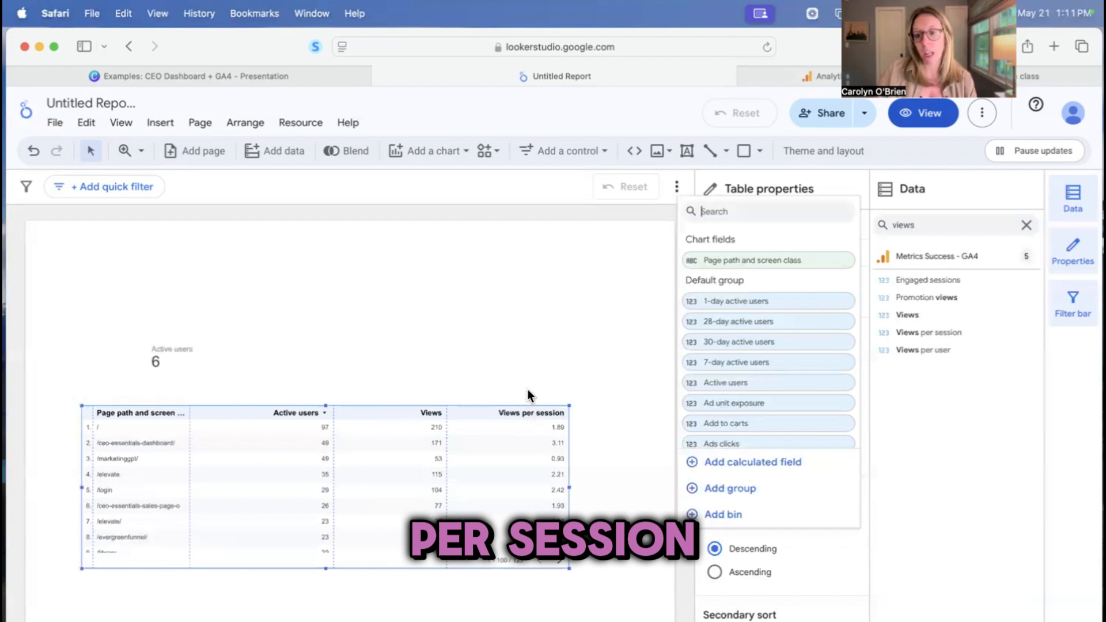
pyautogui.click(228, 443)
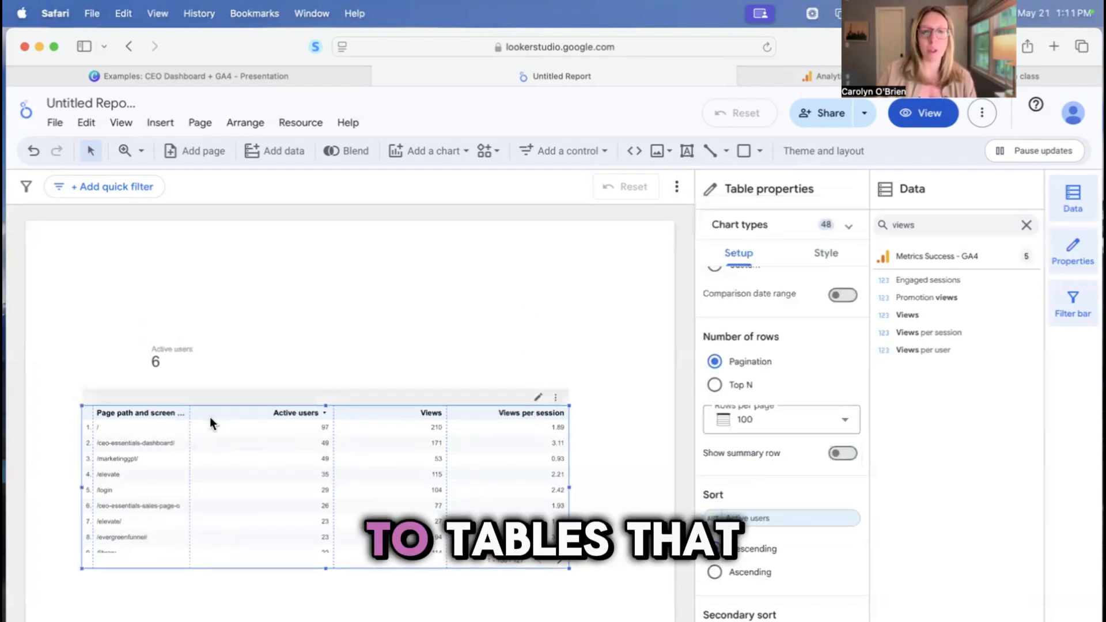
# Step: Move the table and the Active users scorecard lower on the canvas, leaving free space above them for another chart
pyautogui.moveTo(296, 440); pyautogui.dragTo(333, 578)
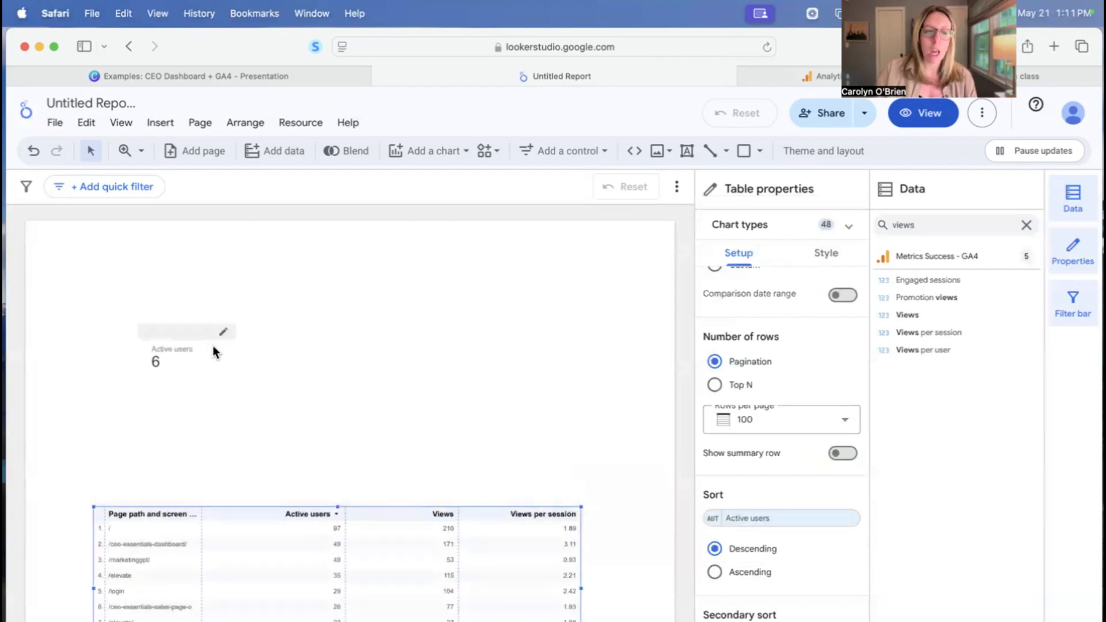
pyautogui.moveTo(168, 344); pyautogui.dragTo(118, 448)
pyautogui.scroll(-2, 147, 425)
pyautogui.moveTo(244, 482); pyautogui.dragTo(236, 499)
pyautogui.moveTo(120, 389); pyautogui.dragTo(103, 403)
pyautogui.click(336, 303)
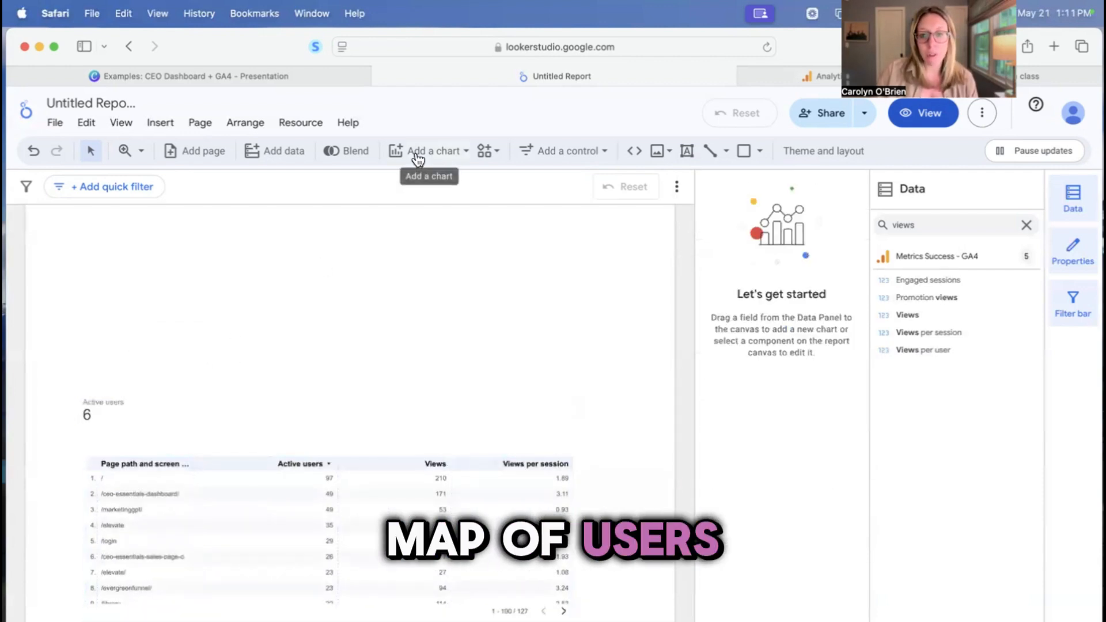
# Step: Insert a Google Maps chart above the table, change it to a filled map and recentre its world view
pyautogui.click(415, 151)
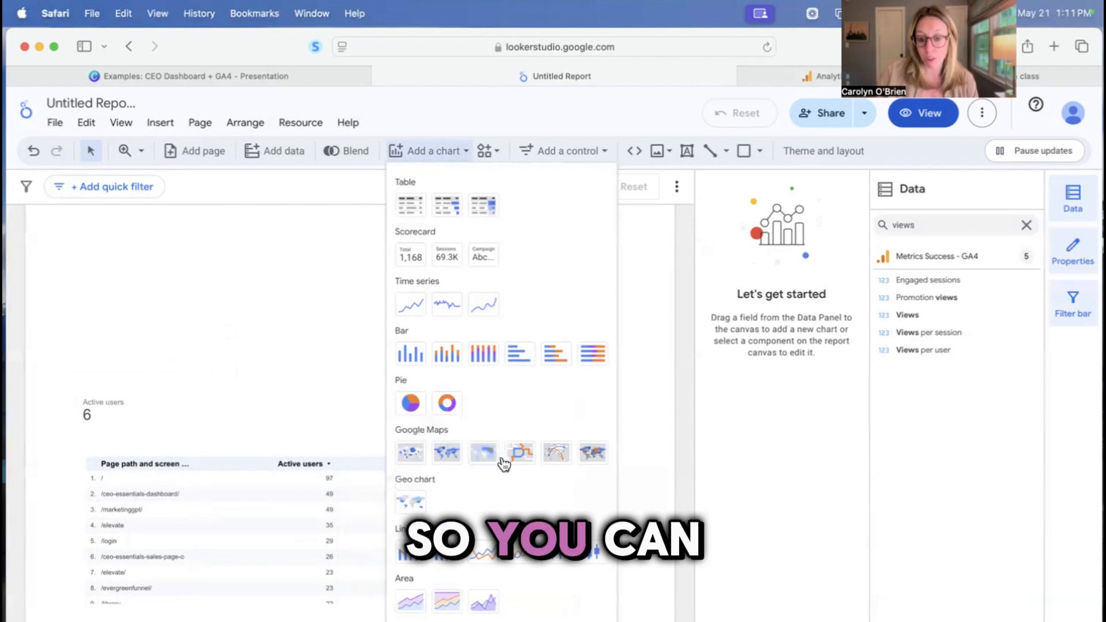
pyautogui.click(411, 452)
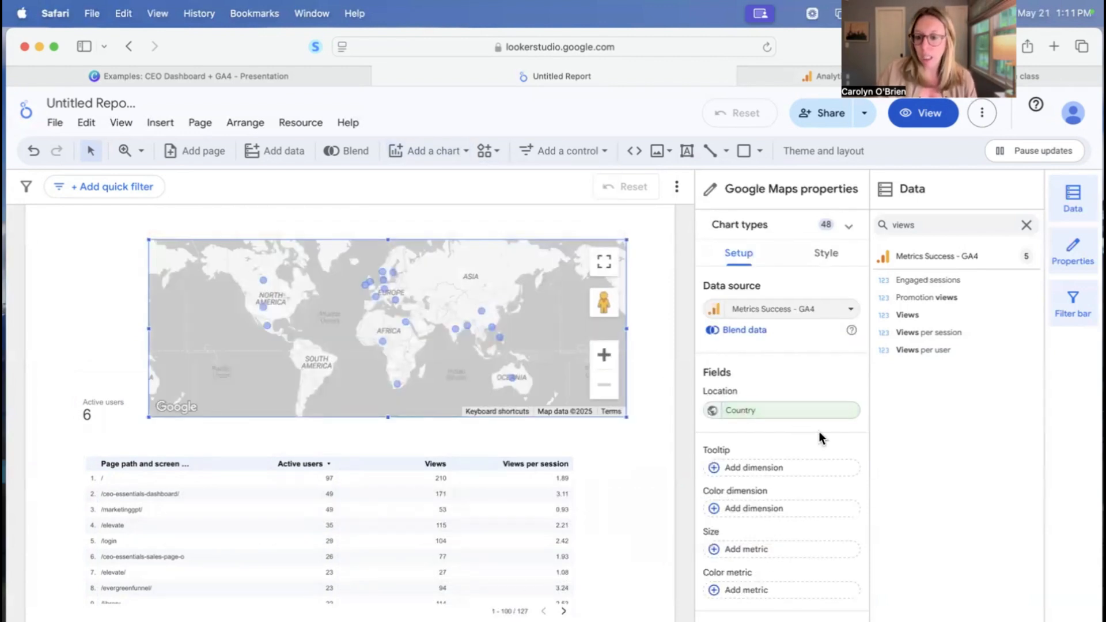
pyautogui.scroll(-2, 820, 435)
pyautogui.scroll(-1, 820, 438)
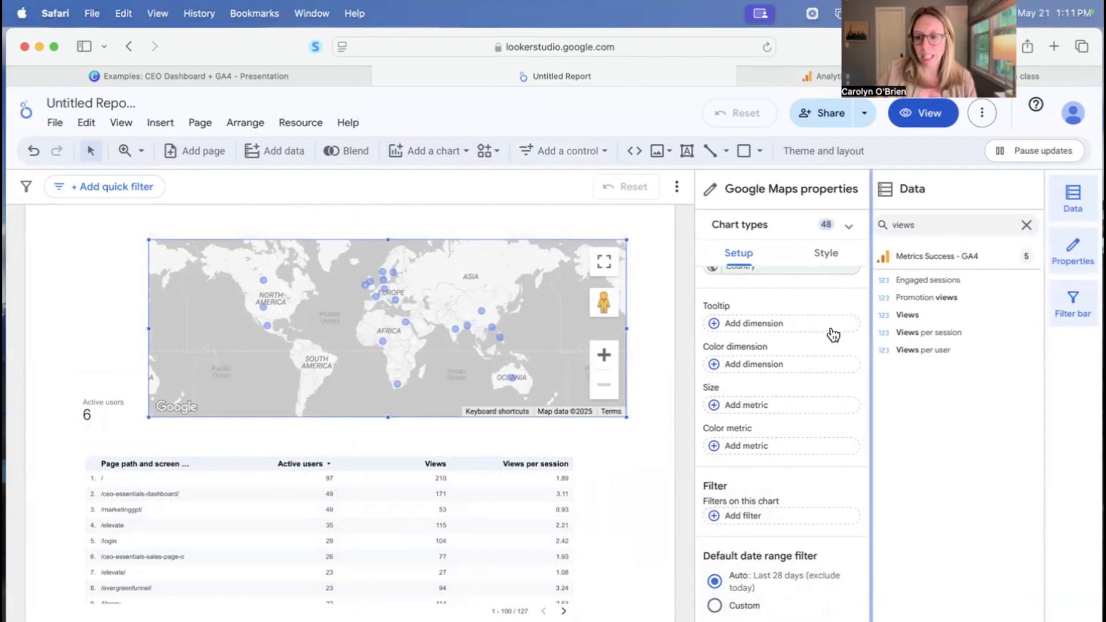
pyautogui.scroll(2, 813, 333)
pyautogui.scroll(1, 813, 333)
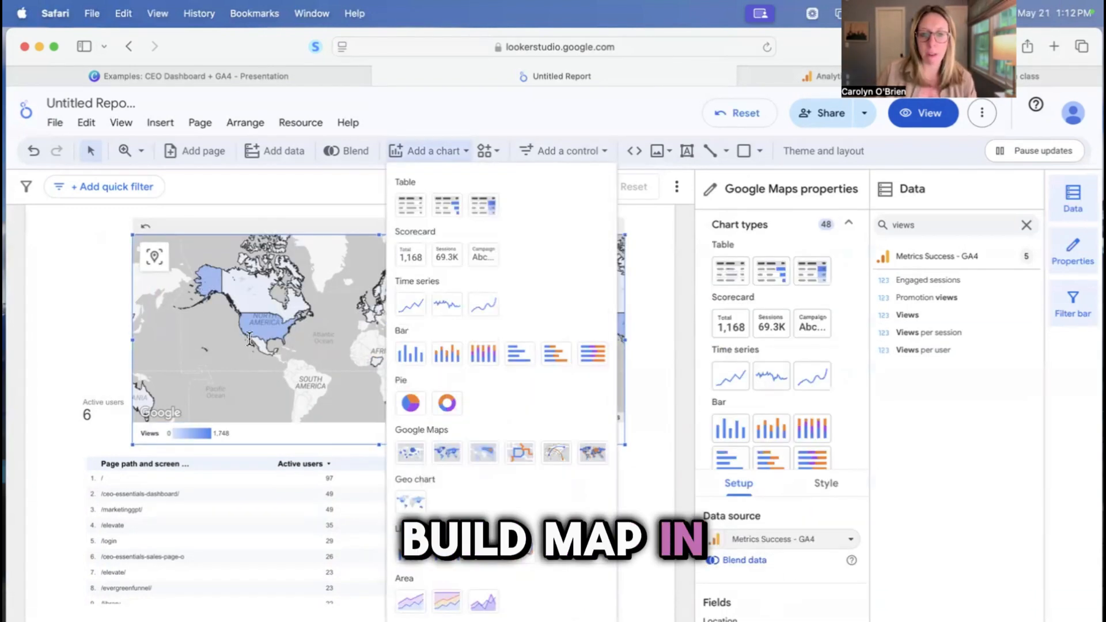
pyautogui.click(86, 284)
pyautogui.moveTo(439, 347); pyautogui.dragTo(461, 351)
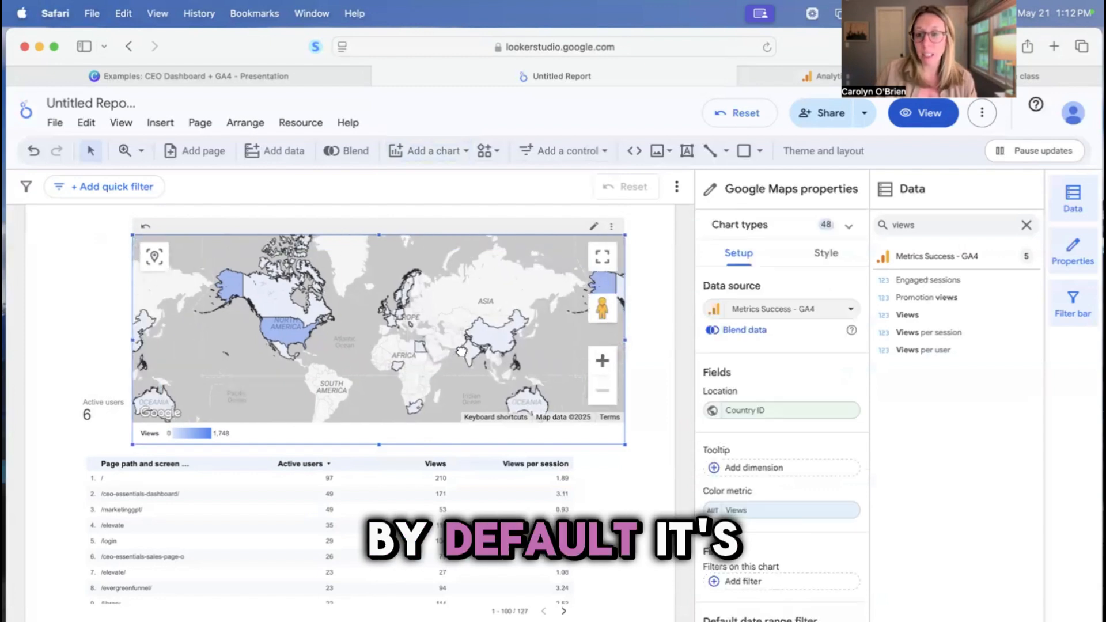
# Step: Search the data fields for "users", set the map's color metric to Active users and recentre its world view
pyautogui.scroll(-3, 811, 346)
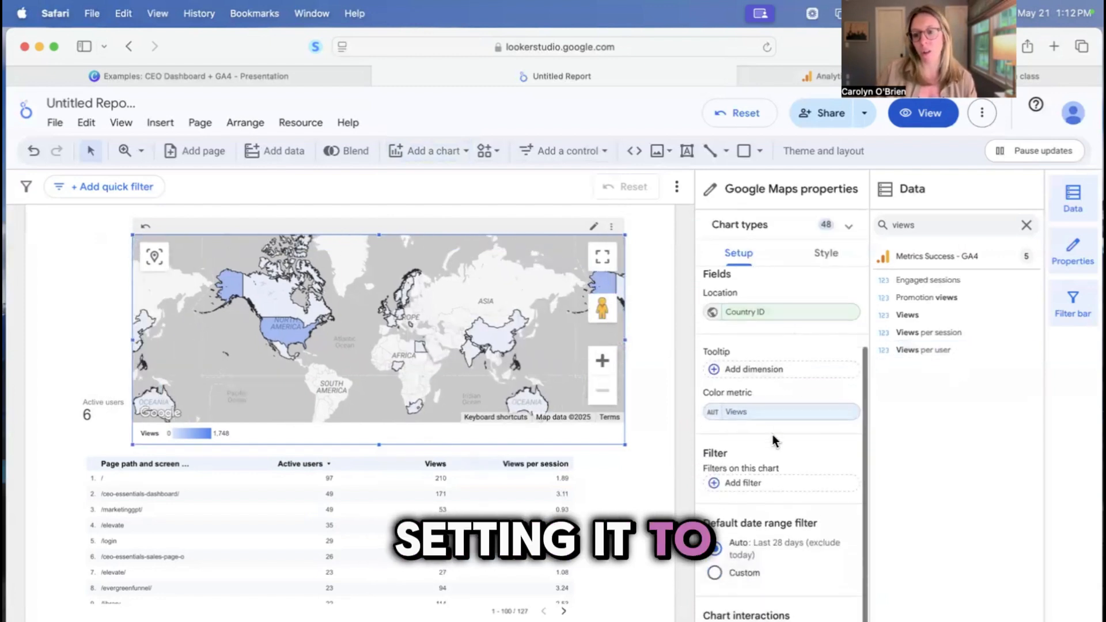
pyautogui.doubleClick(921, 219)
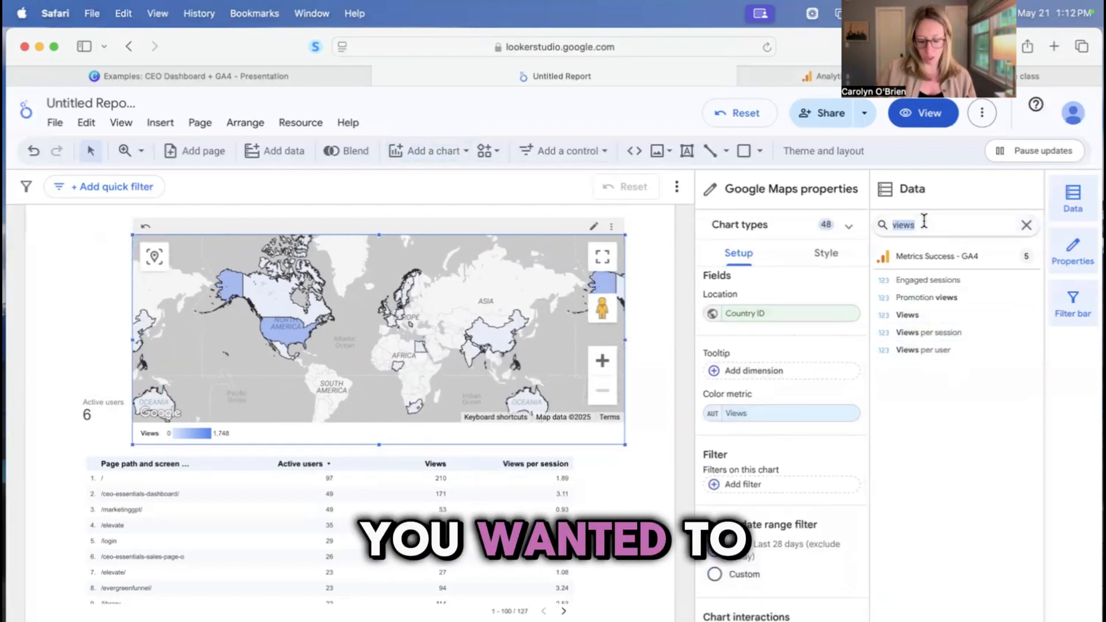
pyautogui.write('users')
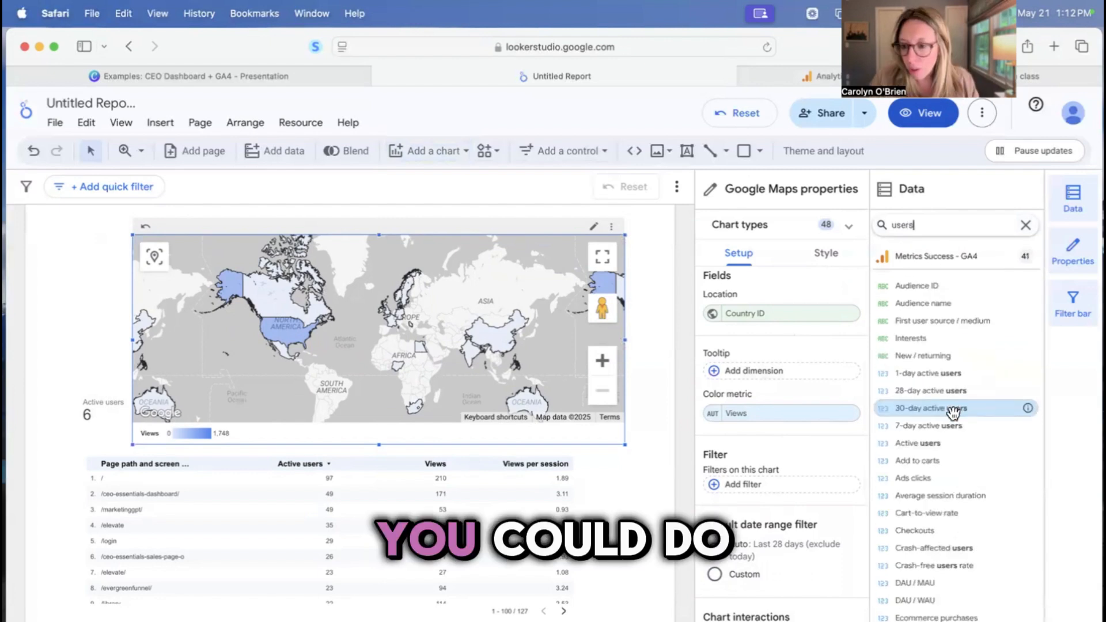
pyautogui.moveTo(1020, 407); pyautogui.dragTo(794, 417)
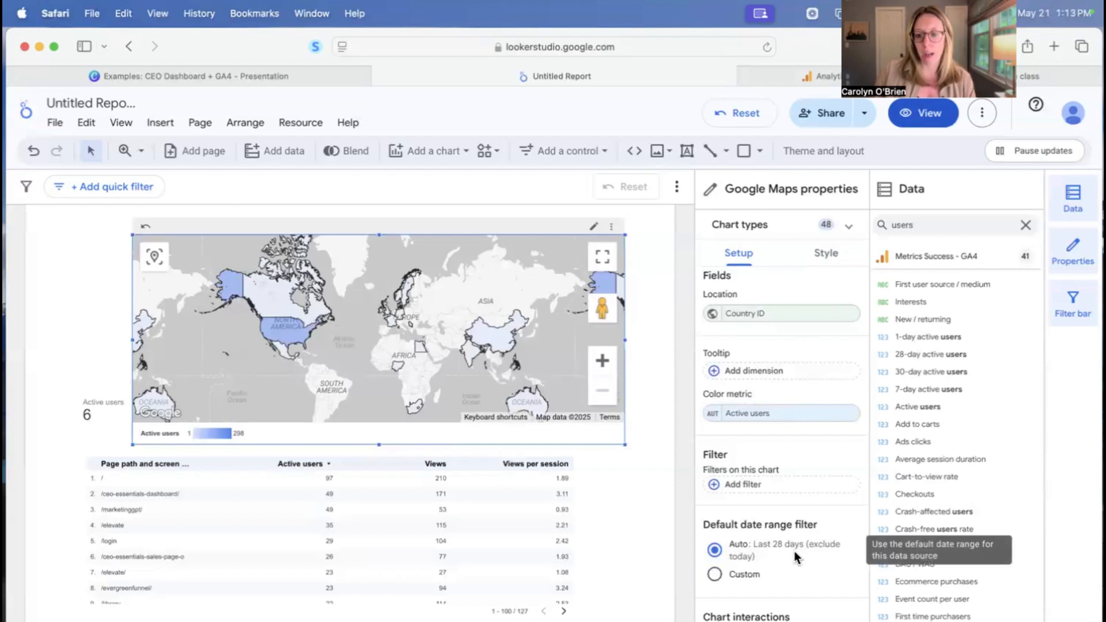
pyautogui.scroll(2, 642, 357)
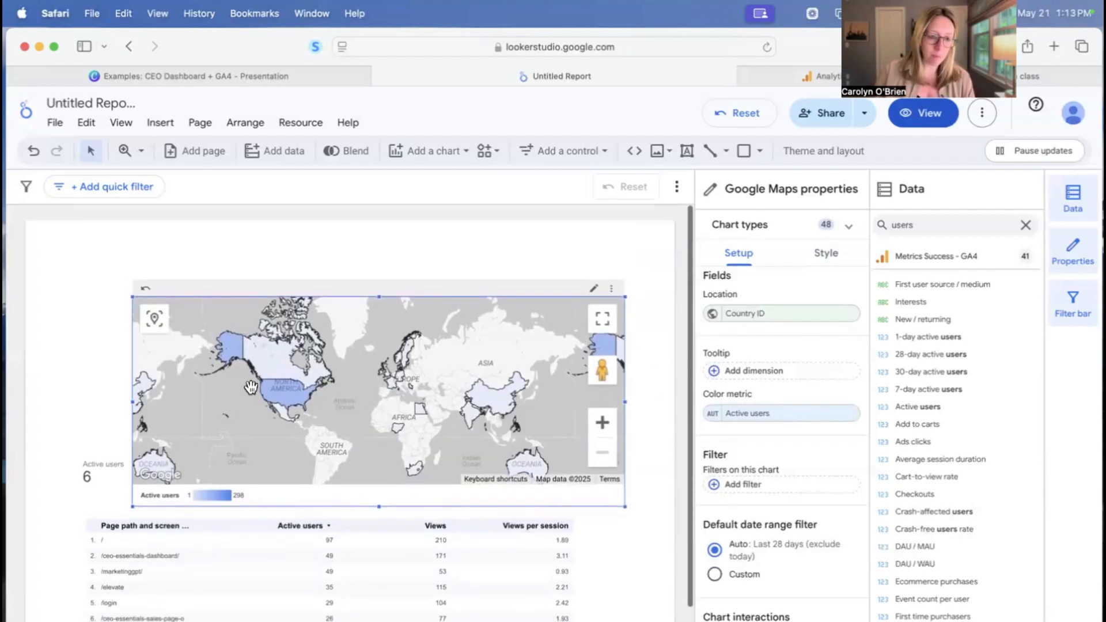
pyautogui.moveTo(252, 390)
pyautogui.mouseDown()
pyautogui.moveTo(268, 361)
pyautogui.moveTo(259, 373)
pyautogui.mouseUp()
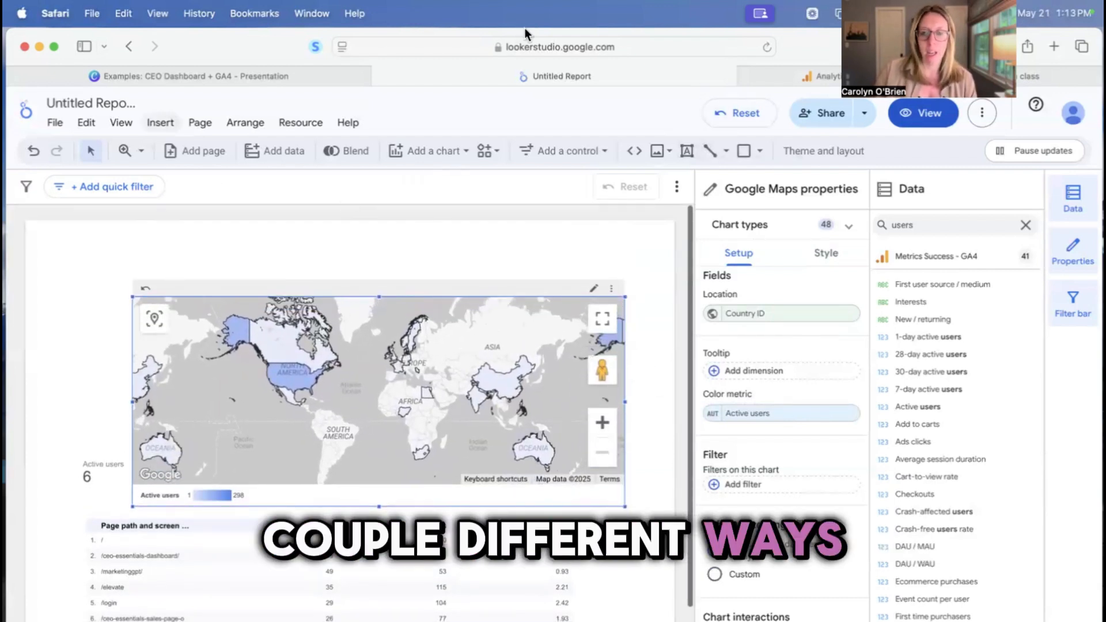
# Step: Select the page path table, and in Google Analytics examine the Traffic acquisition report's session primary channel group breakdown
pyautogui.click(801, 76)
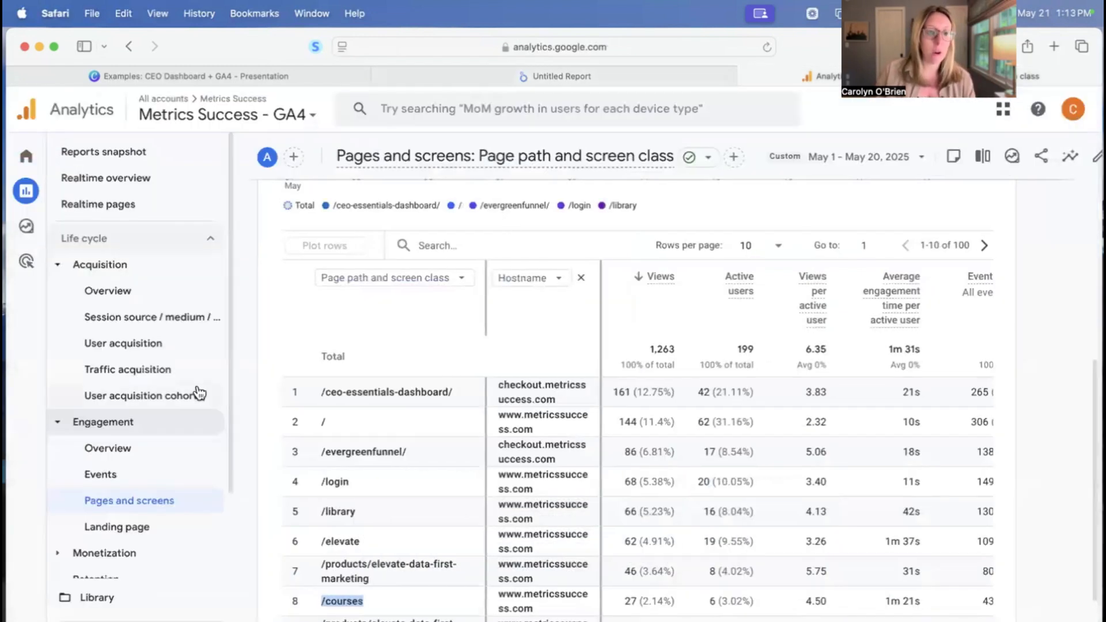
pyautogui.click(478, 74)
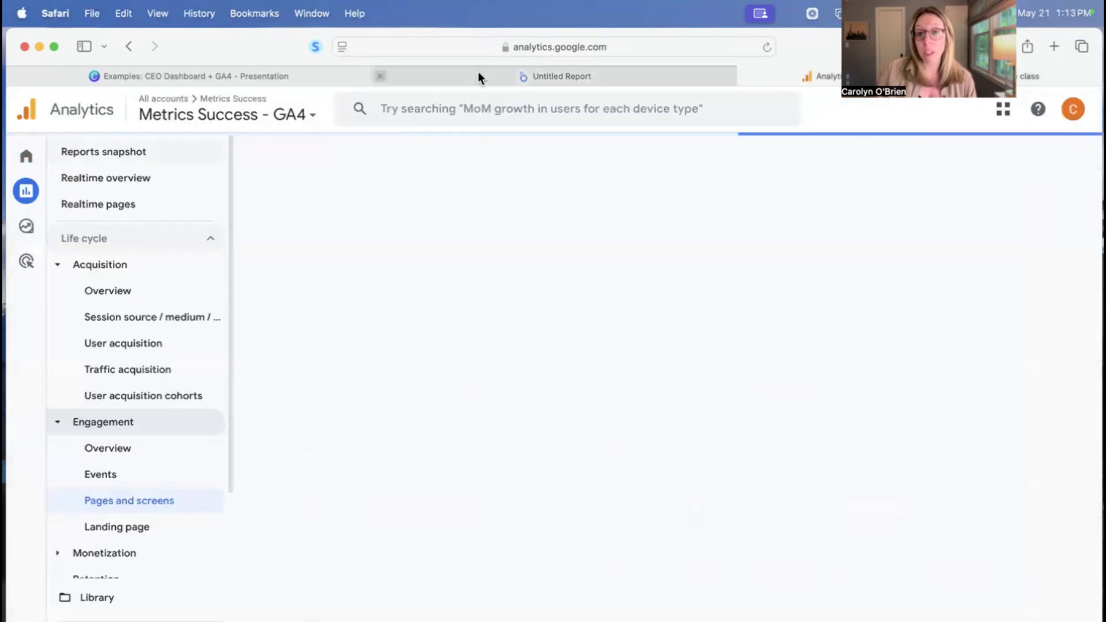
pyautogui.click(361, 589)
pyautogui.scroll(-2, 363, 576)
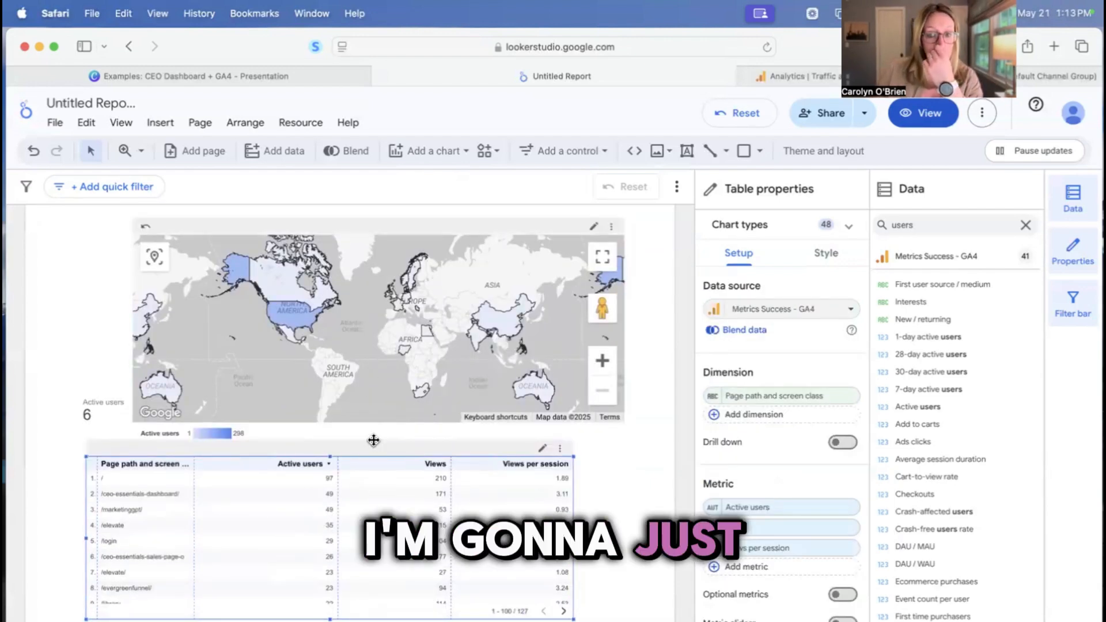
pyautogui.click(795, 76)
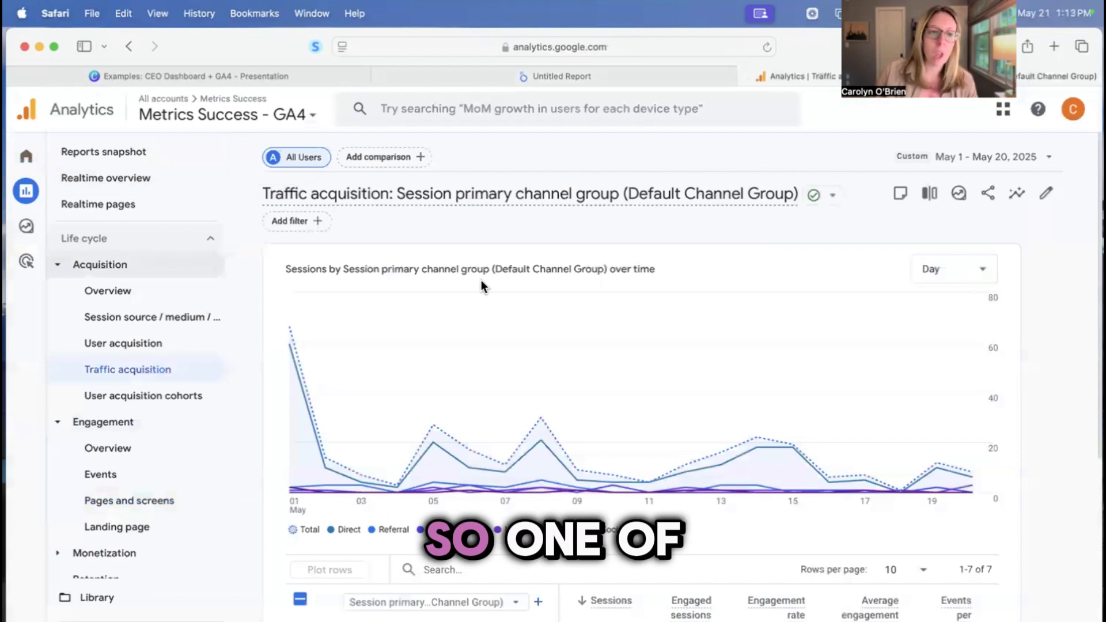
pyautogui.scroll(-3, 447, 282)
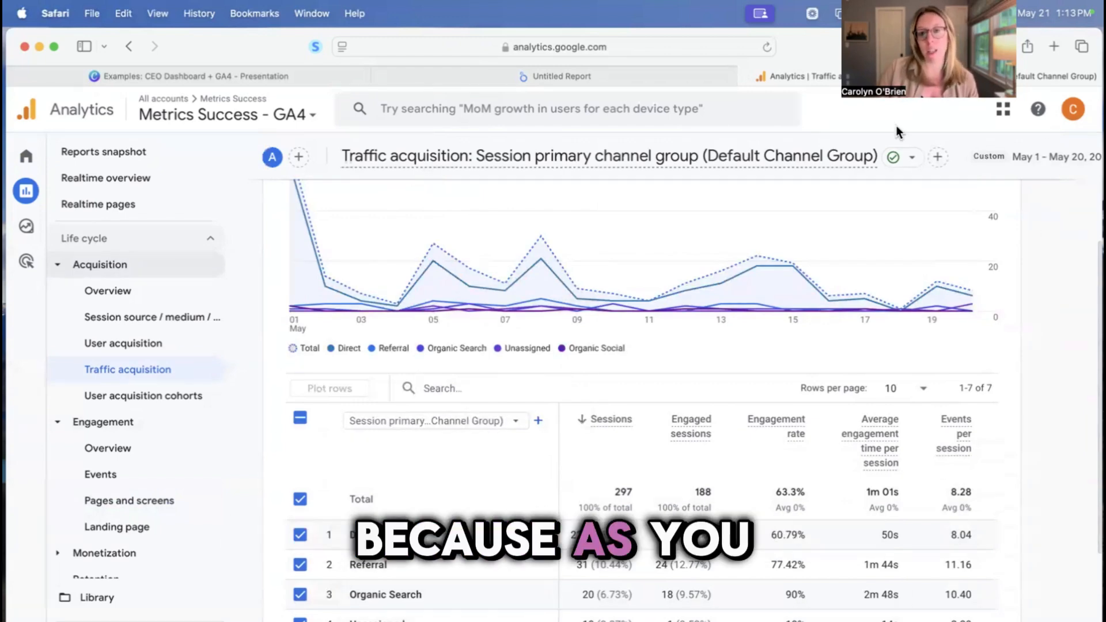
pyautogui.click(651, 75)
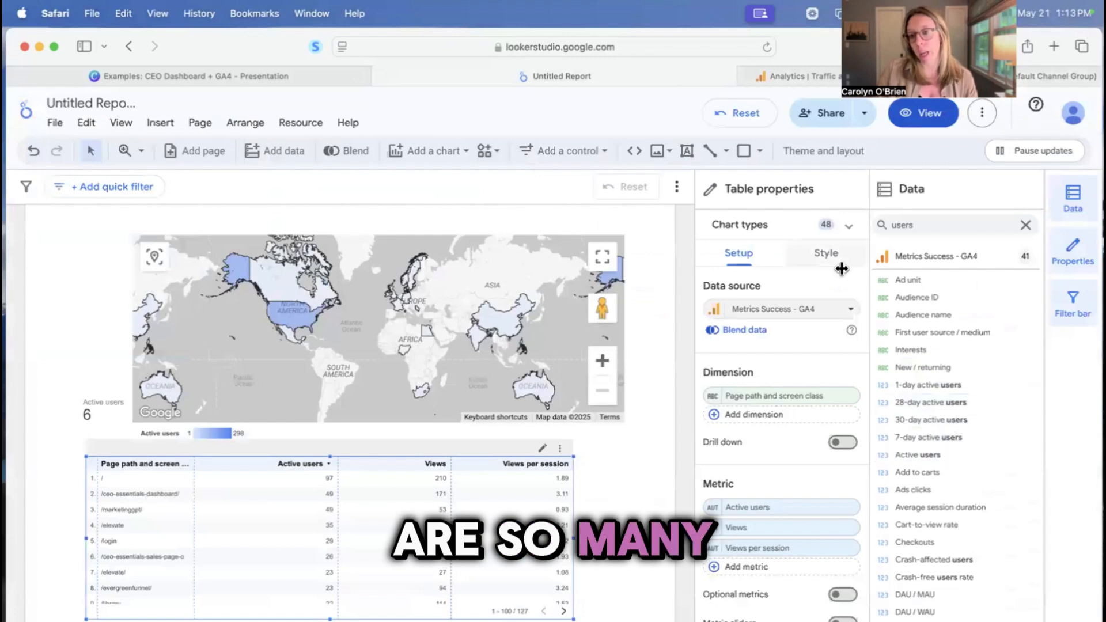
pyautogui.click(798, 69)
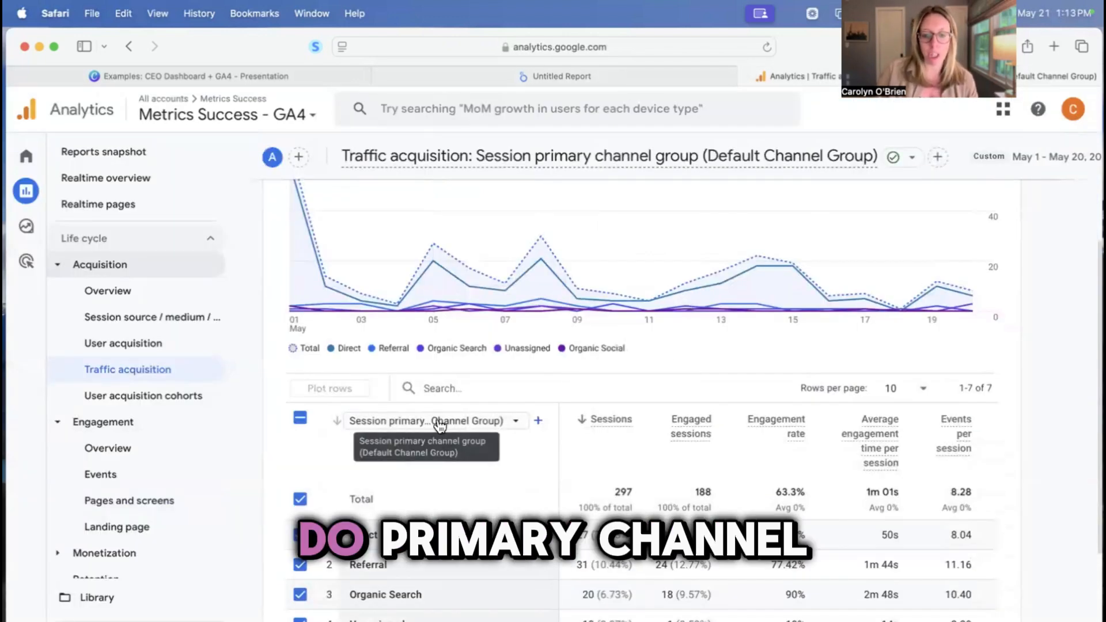
# Step: Back in Looker Studio, replace the table's page path dimension with Session primary channel group and widen that column
pyautogui.click(617, 80)
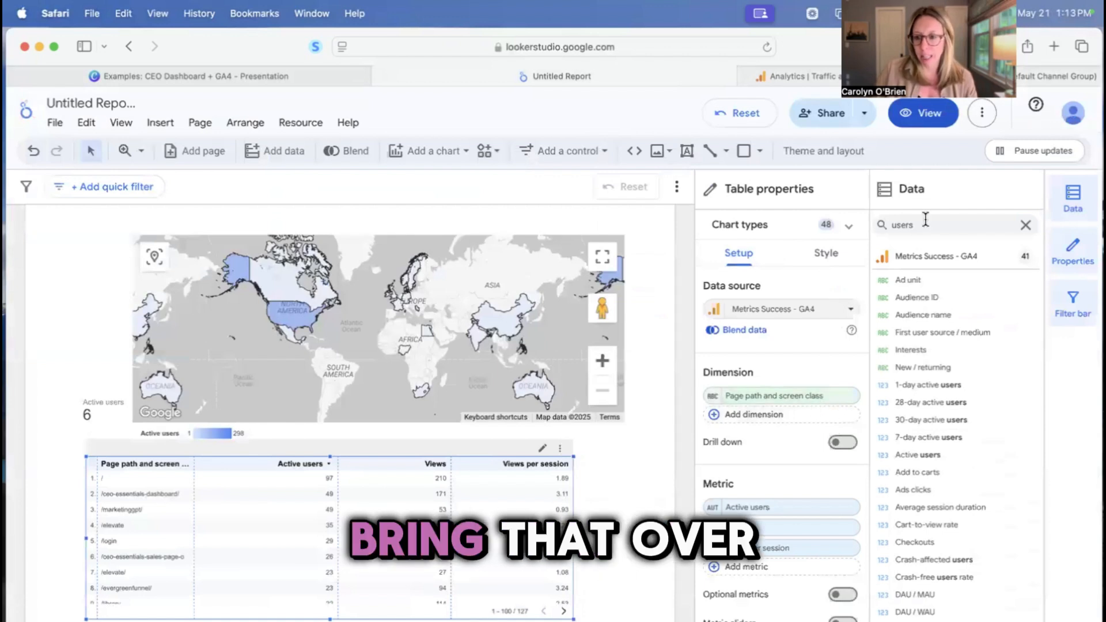
pyautogui.write('session primar')
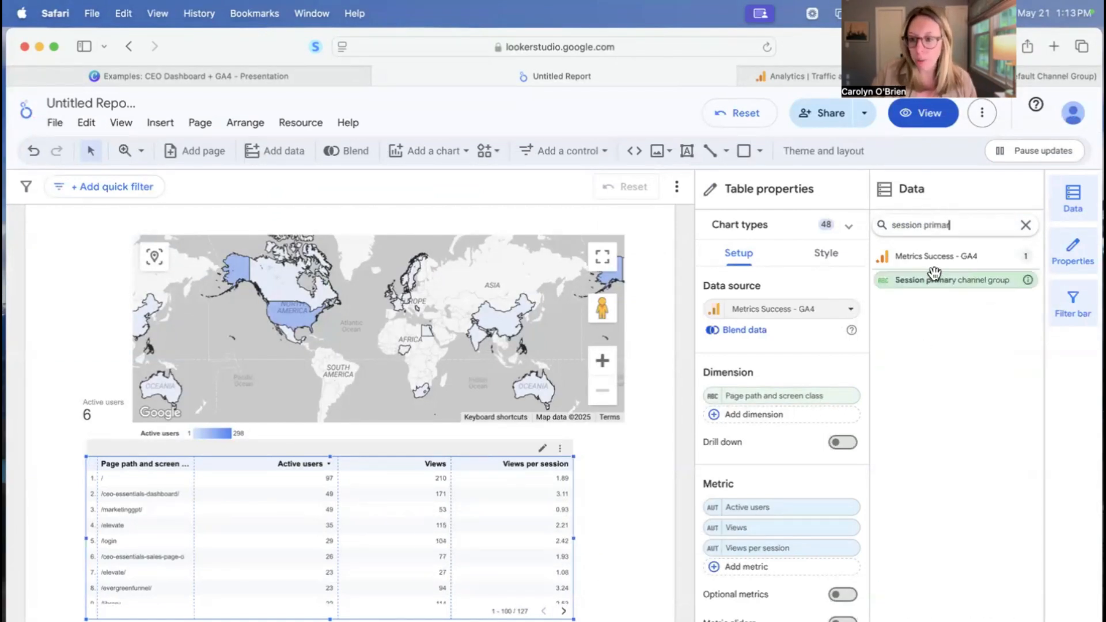
pyautogui.moveTo(935, 272); pyautogui.dragTo(761, 390)
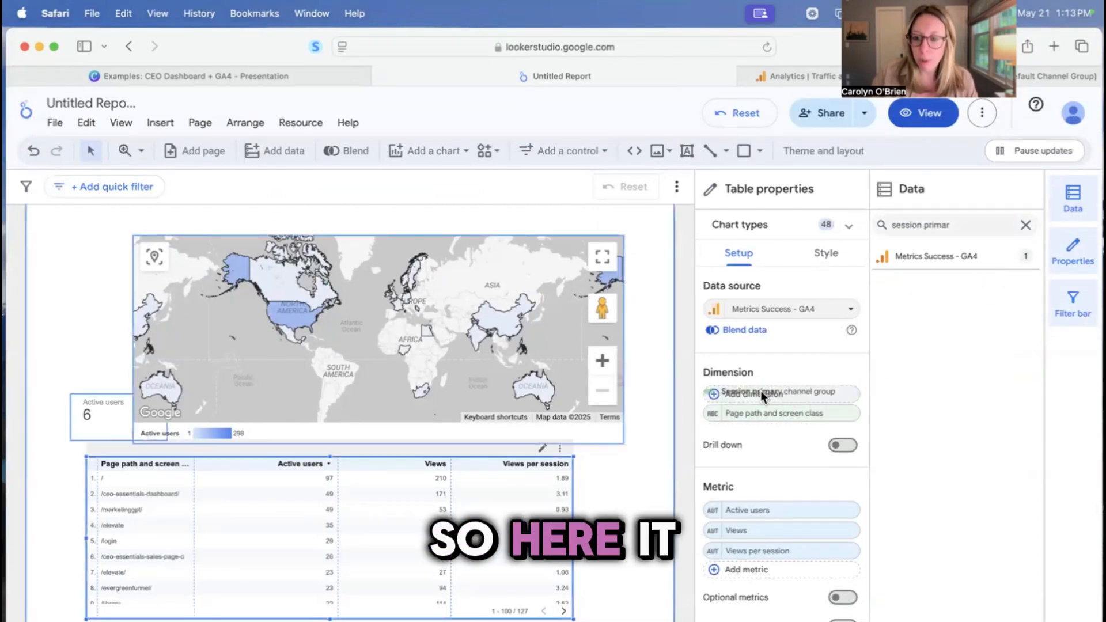
pyautogui.click(847, 416)
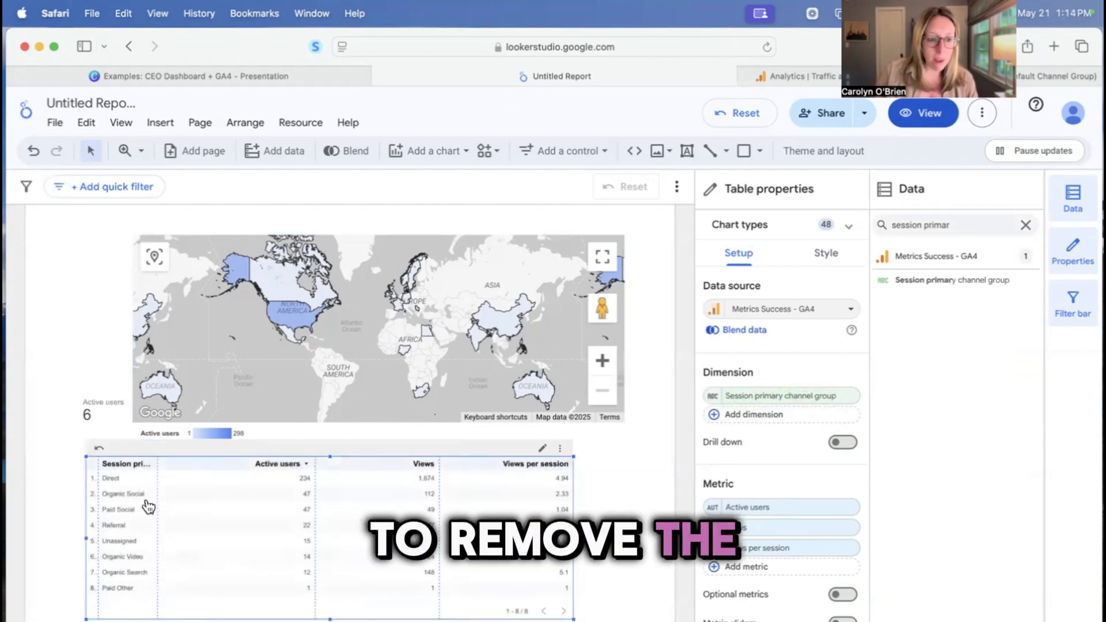
pyautogui.moveTo(157, 492); pyautogui.dragTo(230, 490)
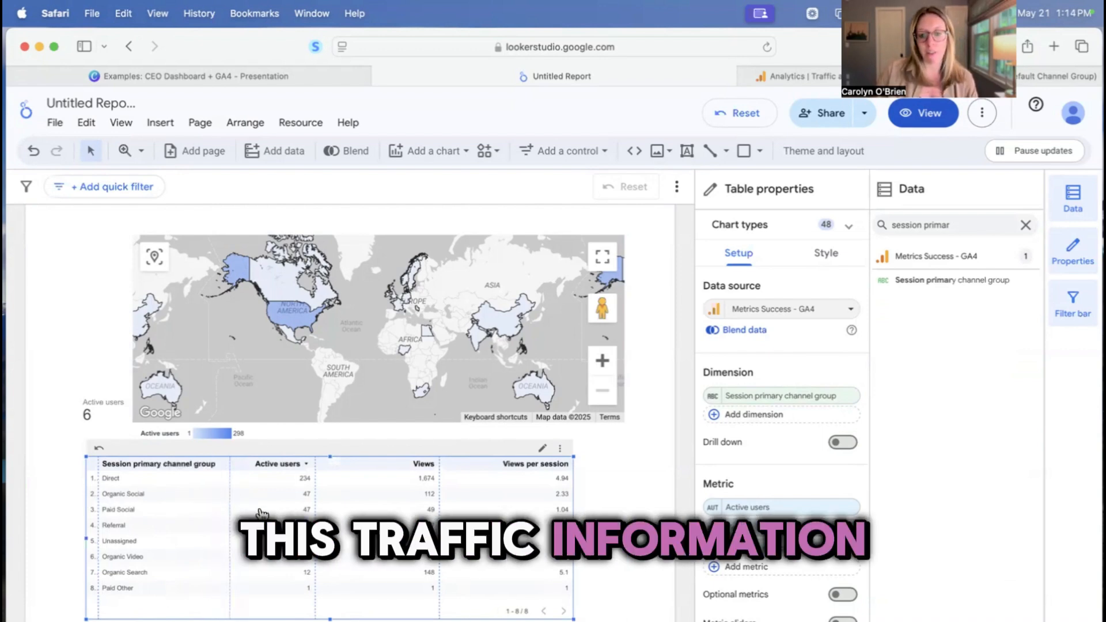
# Step: Check the engagement metrics in Google Analytics, add Engagement rate as the Looker Studio table's first metric and widen its column
pyautogui.click(772, 75)
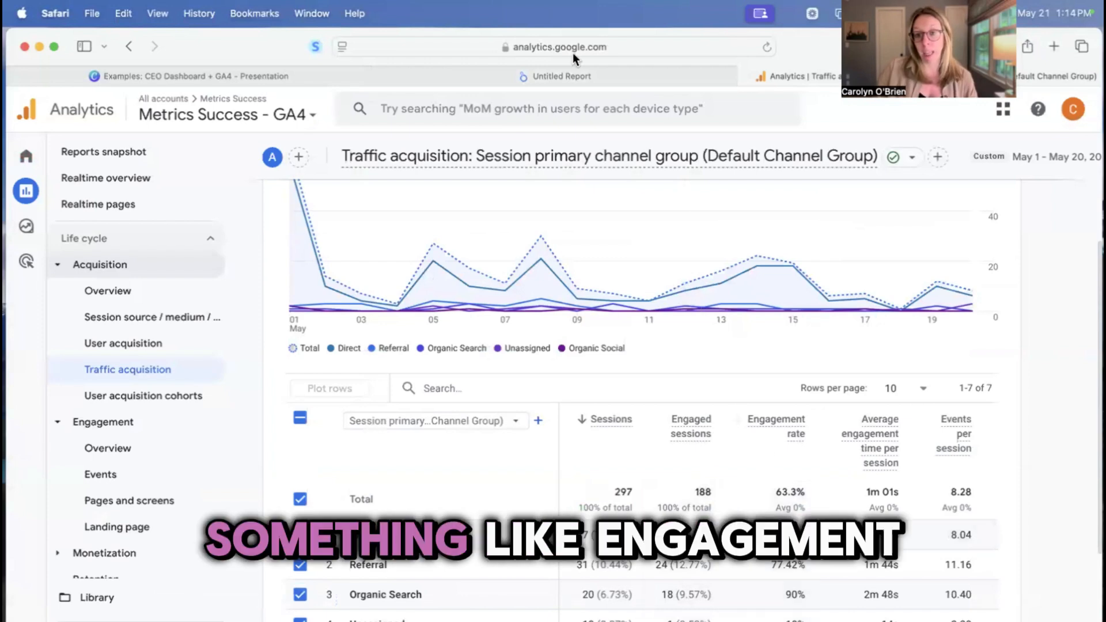
pyautogui.click(572, 75)
pyautogui.doubleClick(942, 227)
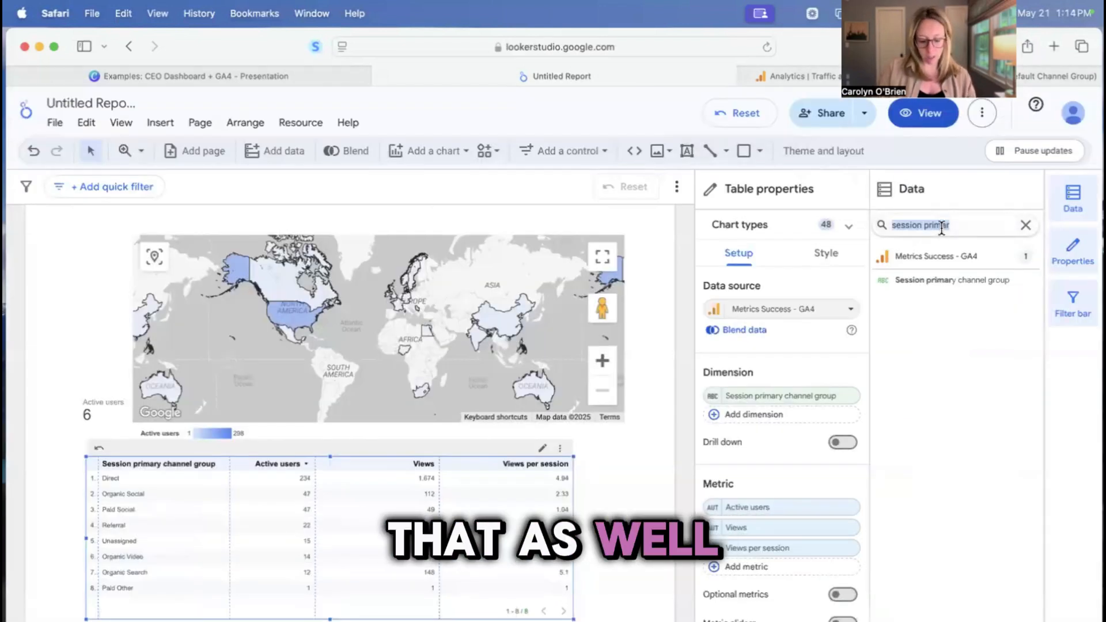
pyautogui.write('engageme')
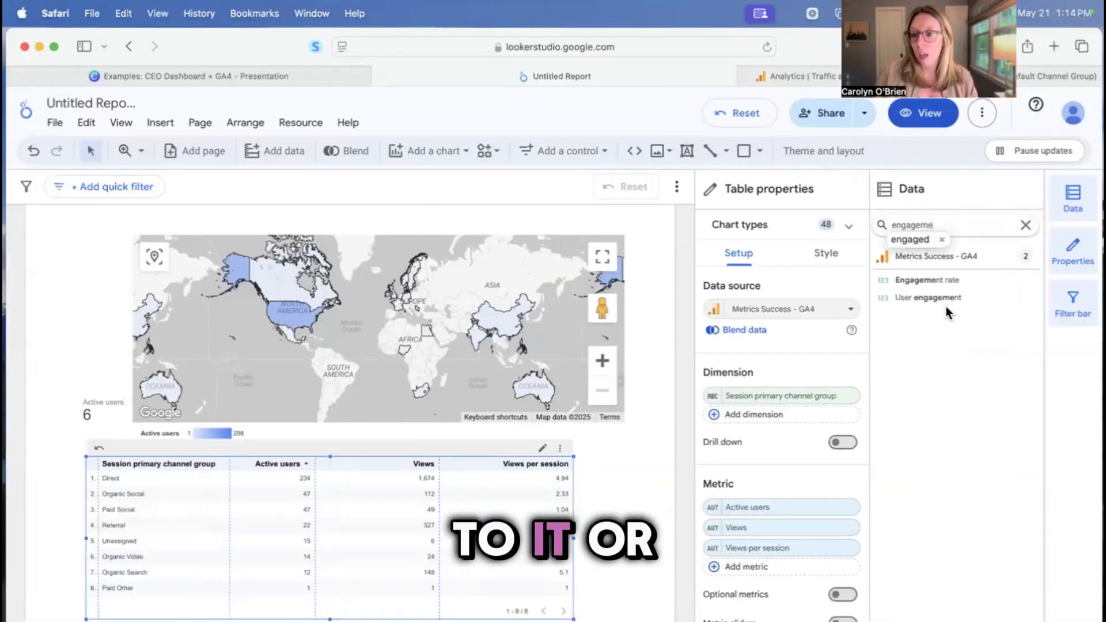
pyautogui.moveTo(933, 315); pyautogui.dragTo(802, 573)
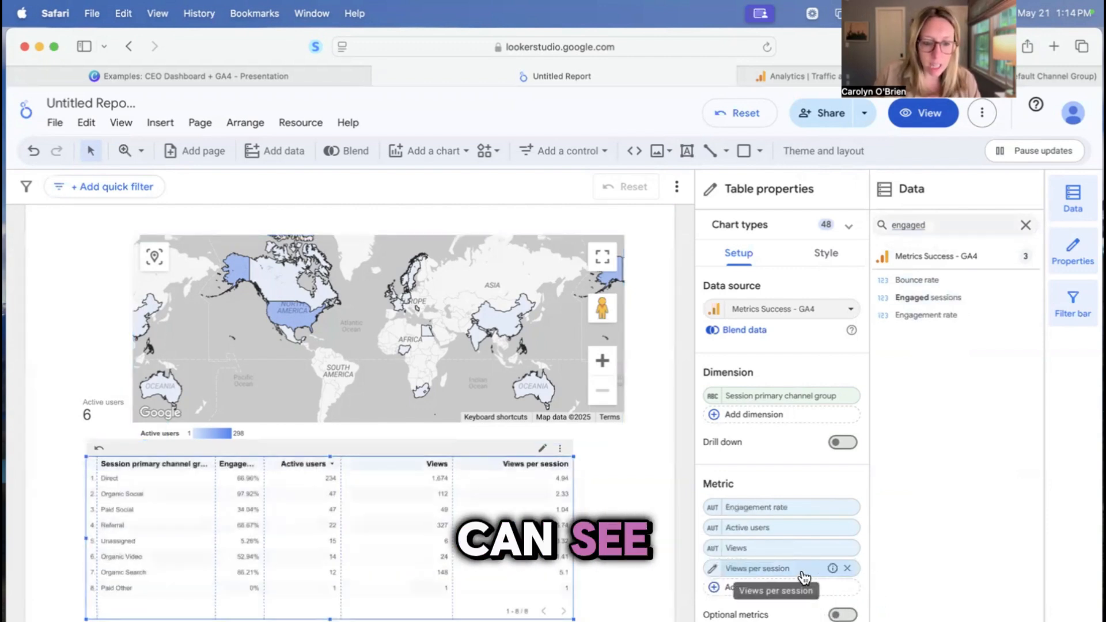
pyautogui.moveTo(264, 469); pyautogui.dragTo(304, 469)
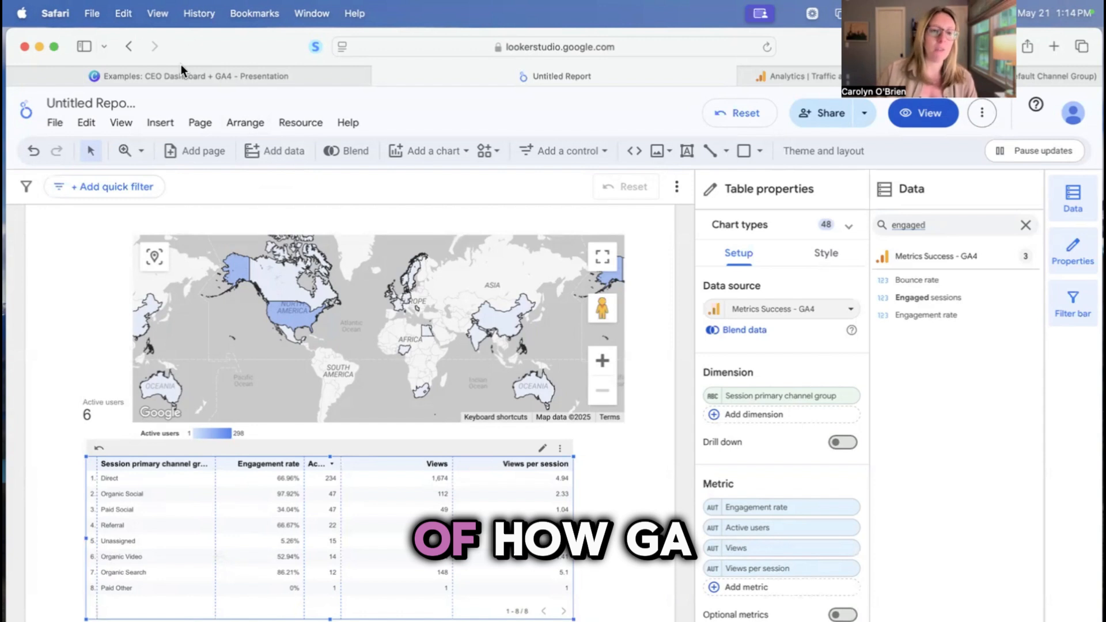
# Step: Switch to the Canva presentation of dashboard examples and present it from the Create Your Email Sequence Funnel page through the next example
pyautogui.moveTo(177, 74)
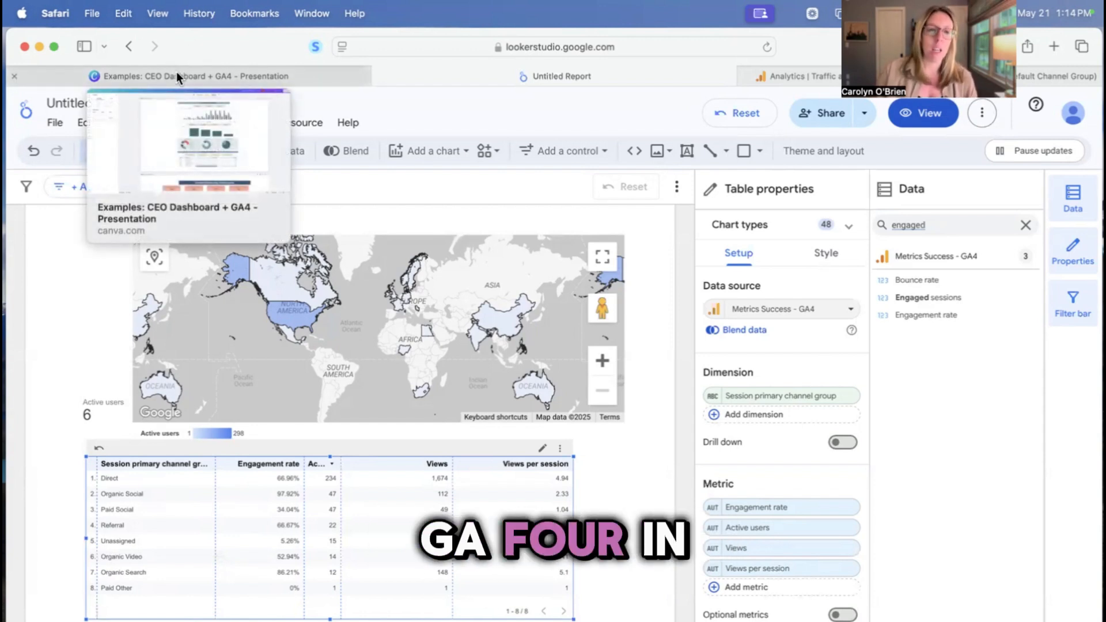
pyautogui.click(177, 75)
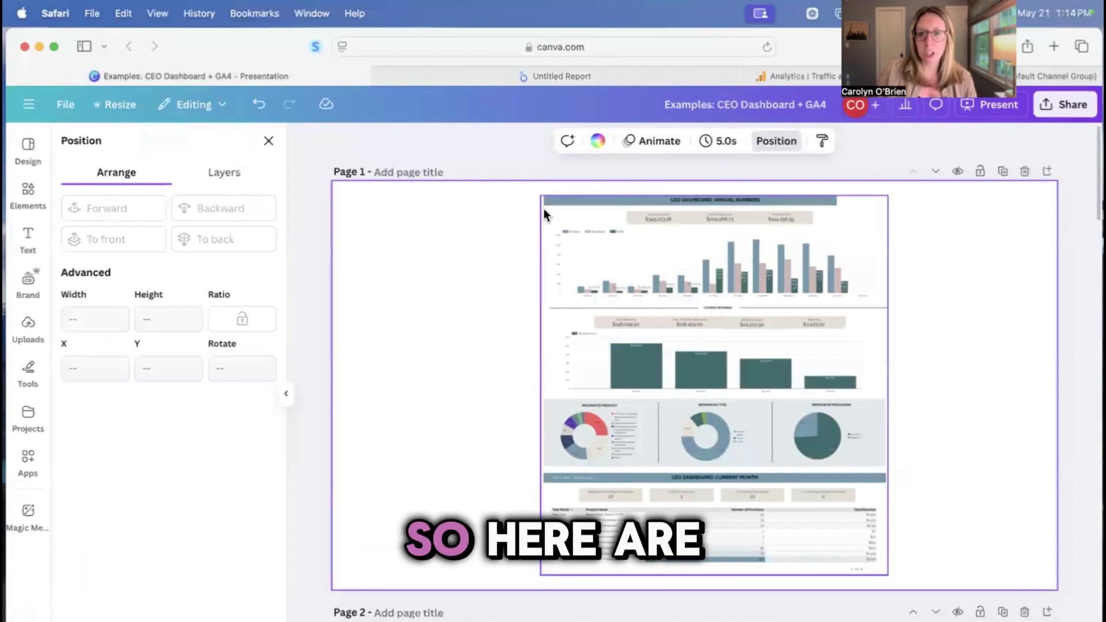
pyautogui.scroll(-15, 847, 288)
pyautogui.scroll(-3, 847, 286)
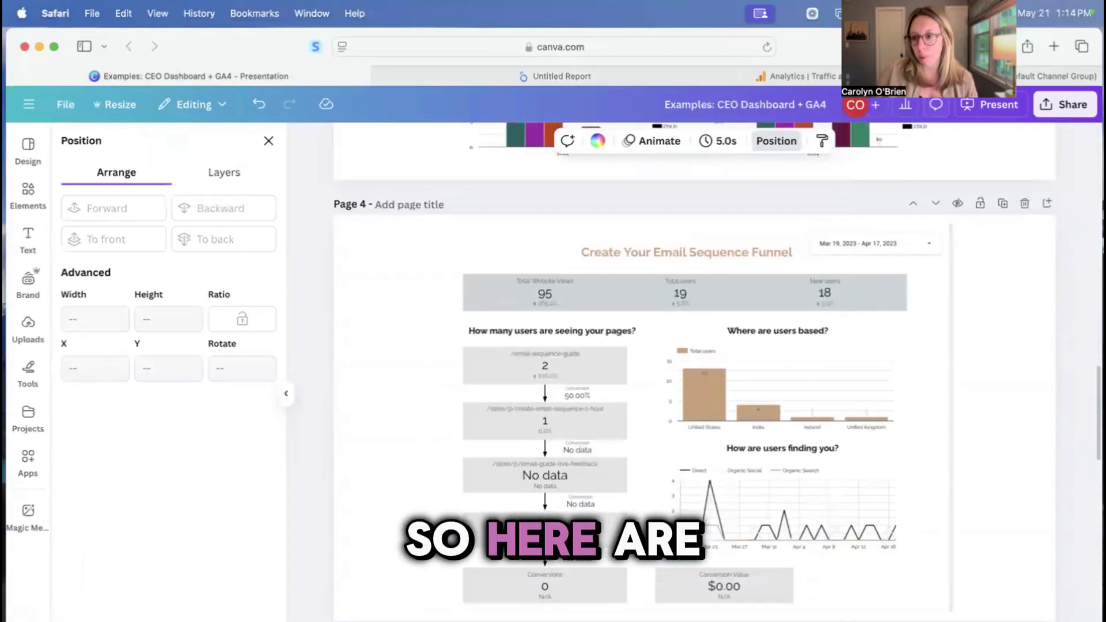
pyautogui.click(1010, 114)
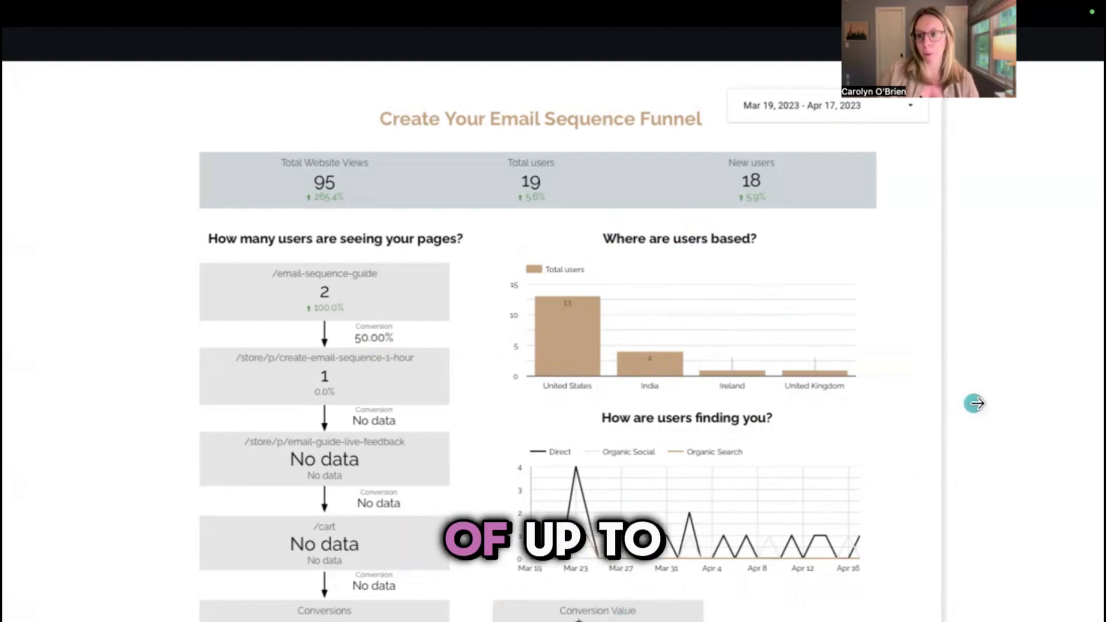
pyautogui.click(985, 401)
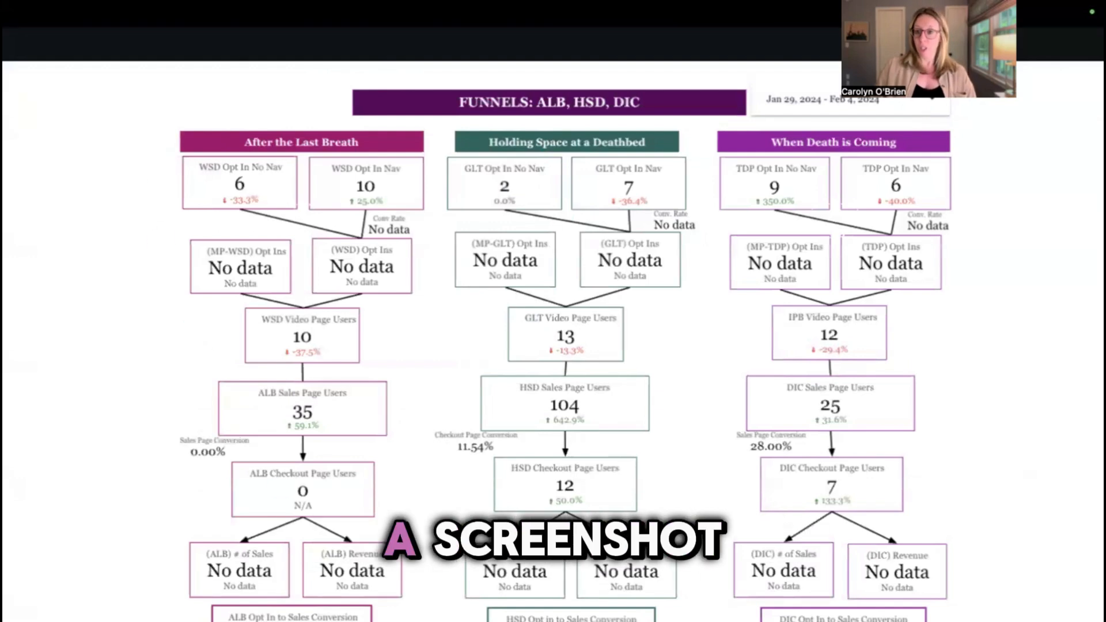